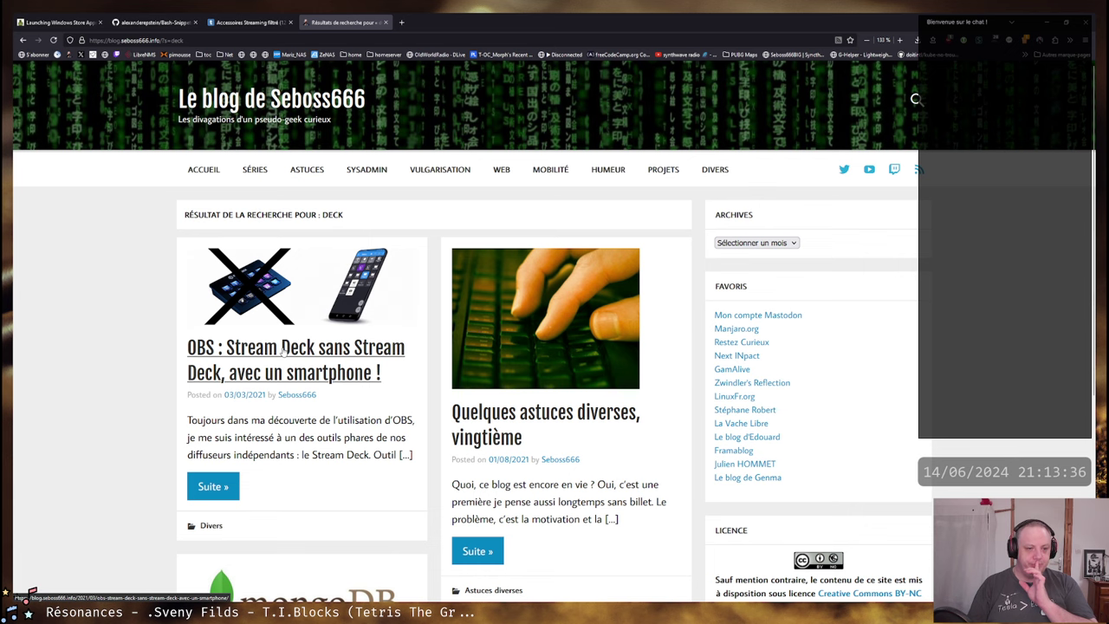
Open the article "OBS : Stream Deck sans Stream Deck, avec un smartphone !" and skim it through to the Android connection section.
click(283, 351)
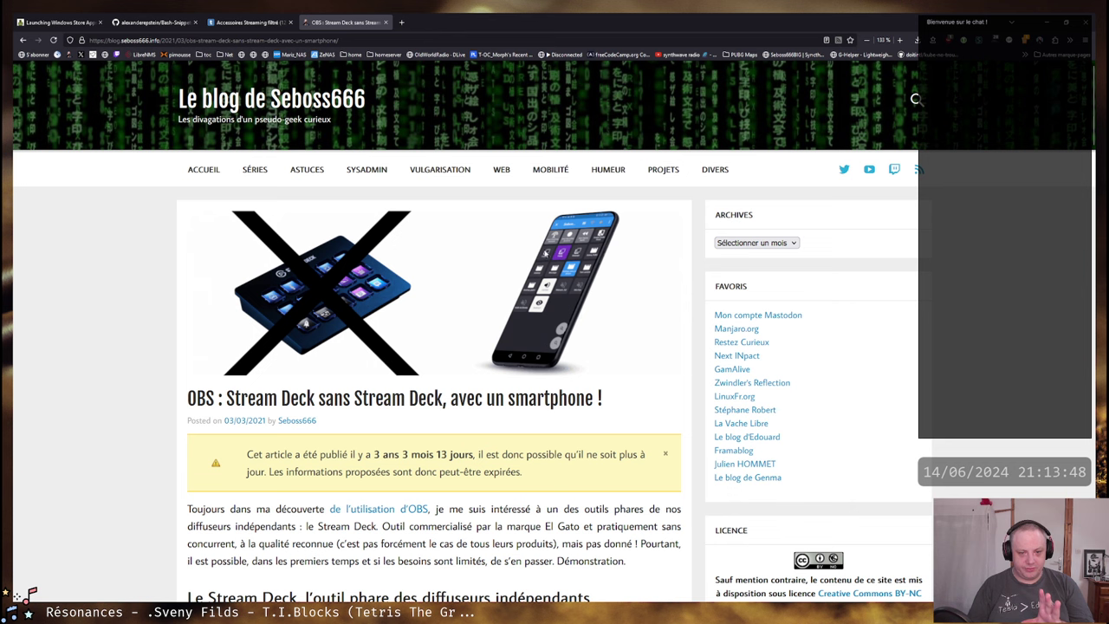
scroll(464, 306, down, 1)
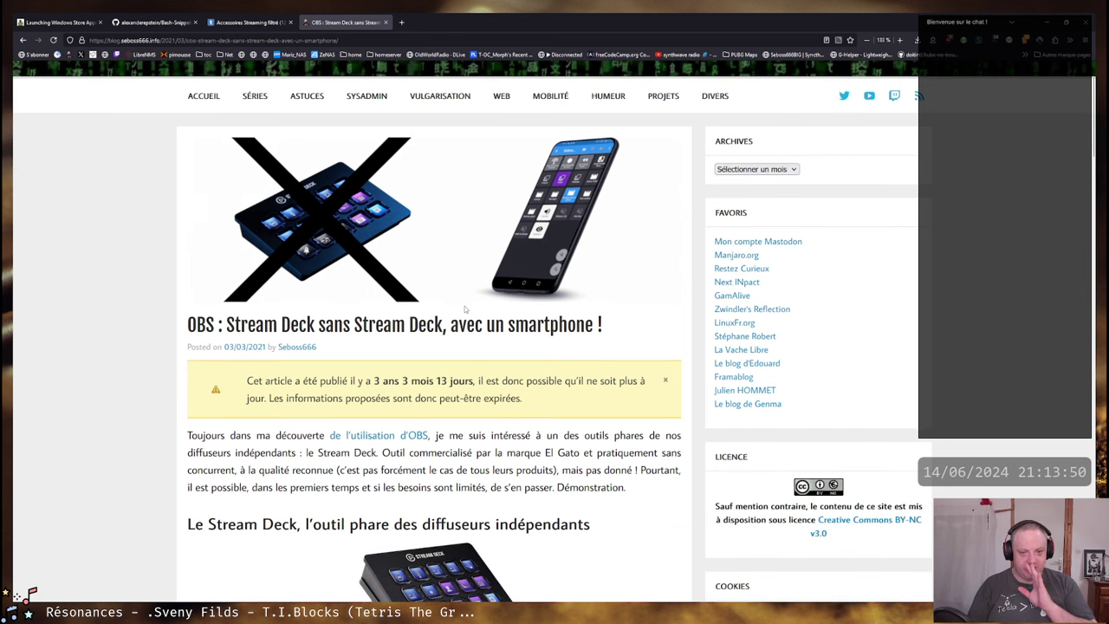
scroll(465, 308, down, 3)
scroll(451, 323, up, 2)
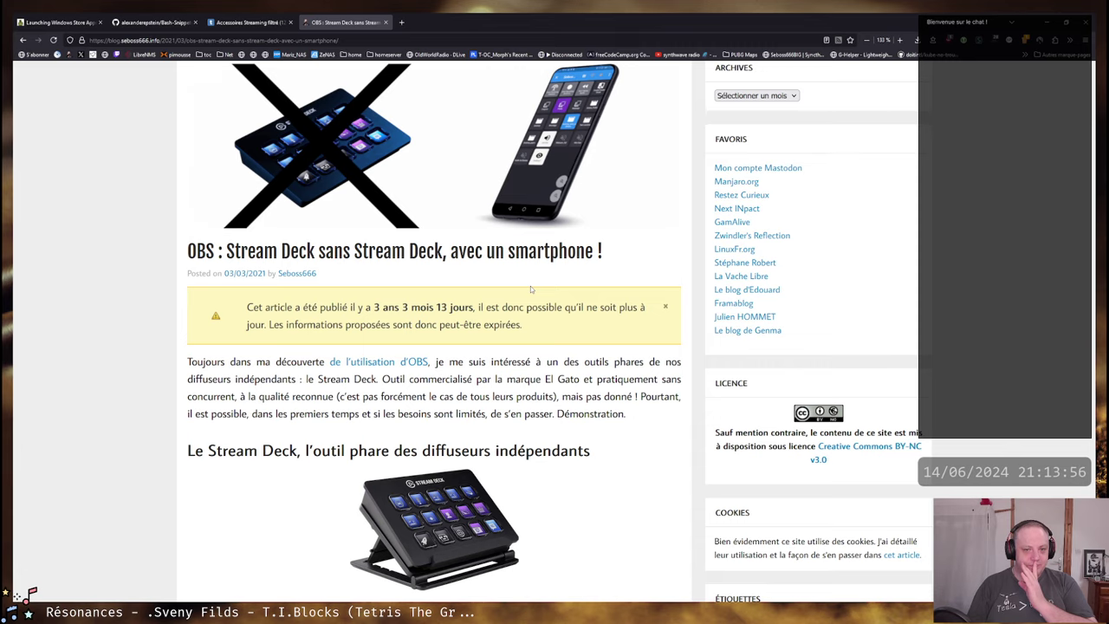
scroll(531, 286, down, 2)
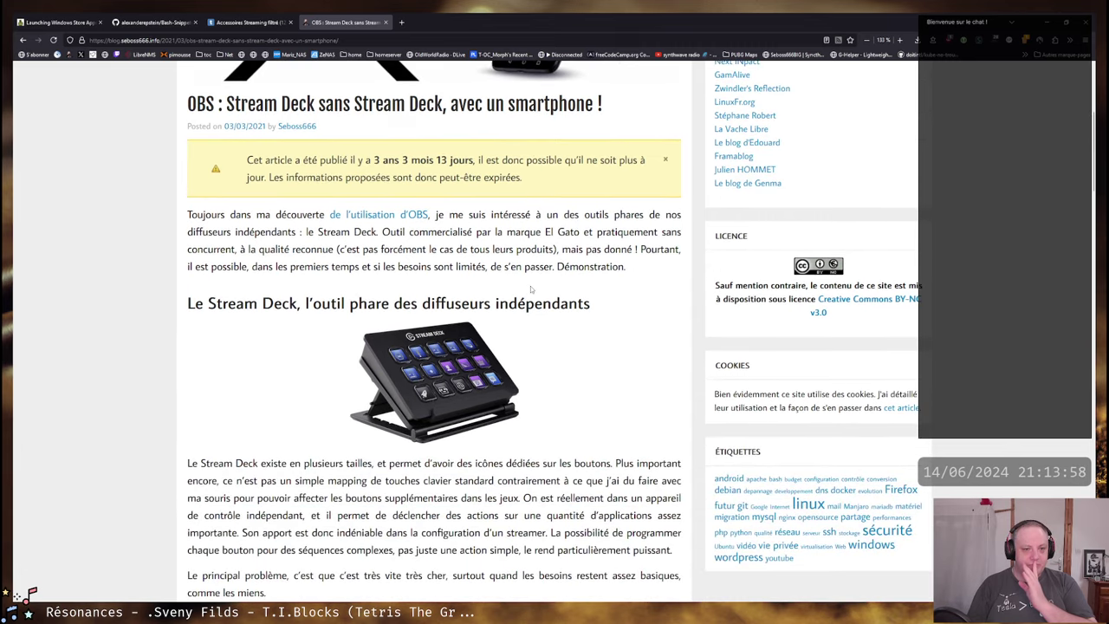
scroll(531, 288, down, 6)
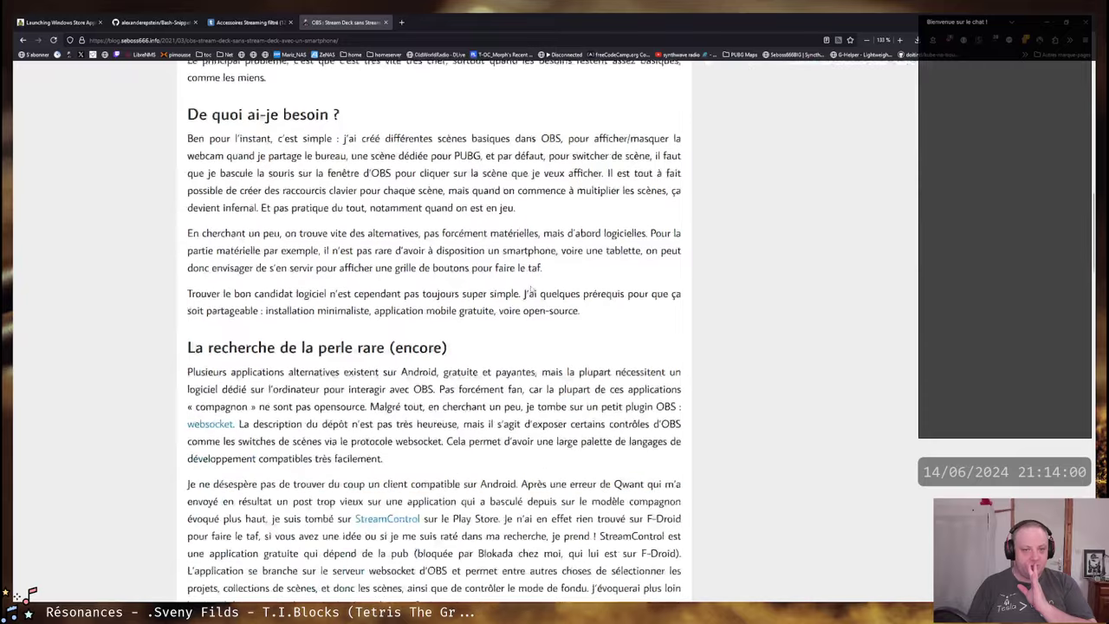
scroll(531, 291, down, 10)
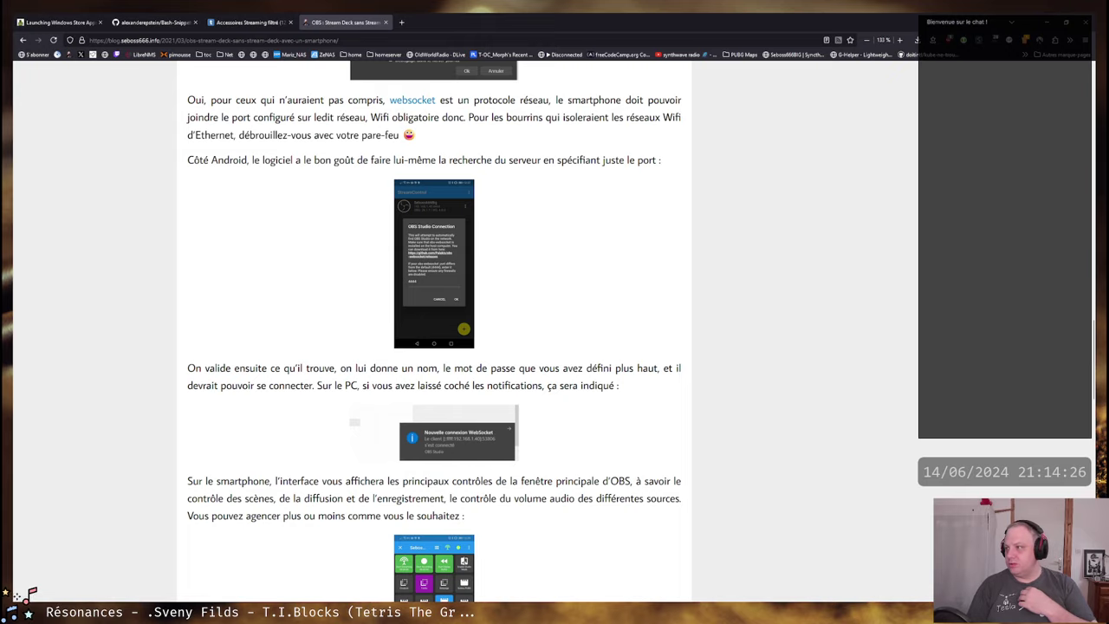
scroll(642, 176, down, 4)
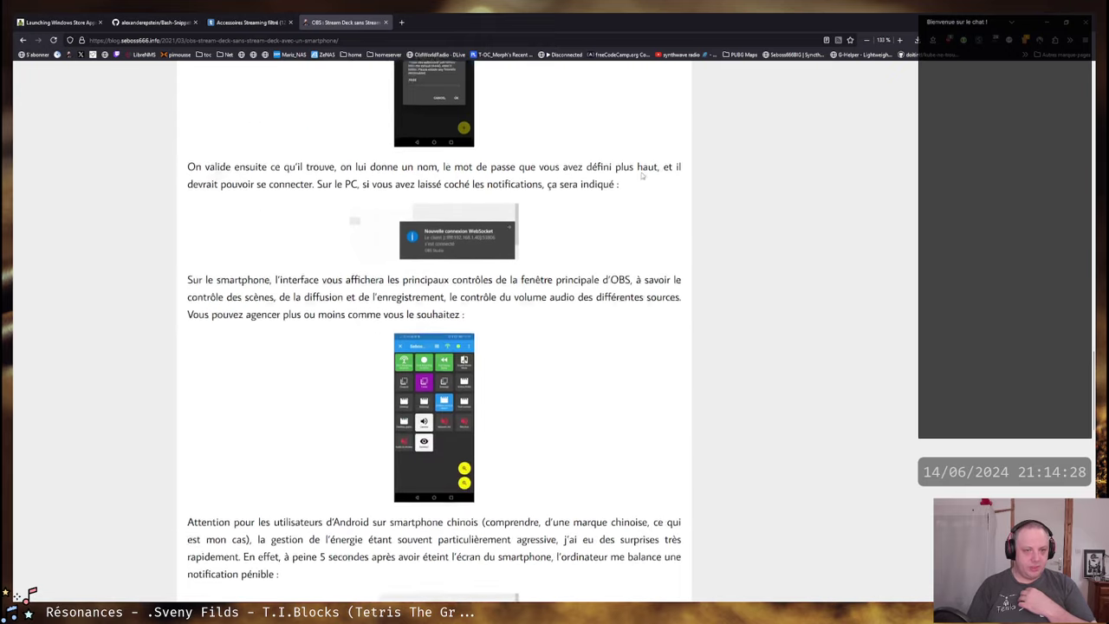
scroll(642, 176, up, 5)
middle_click(412, 173)
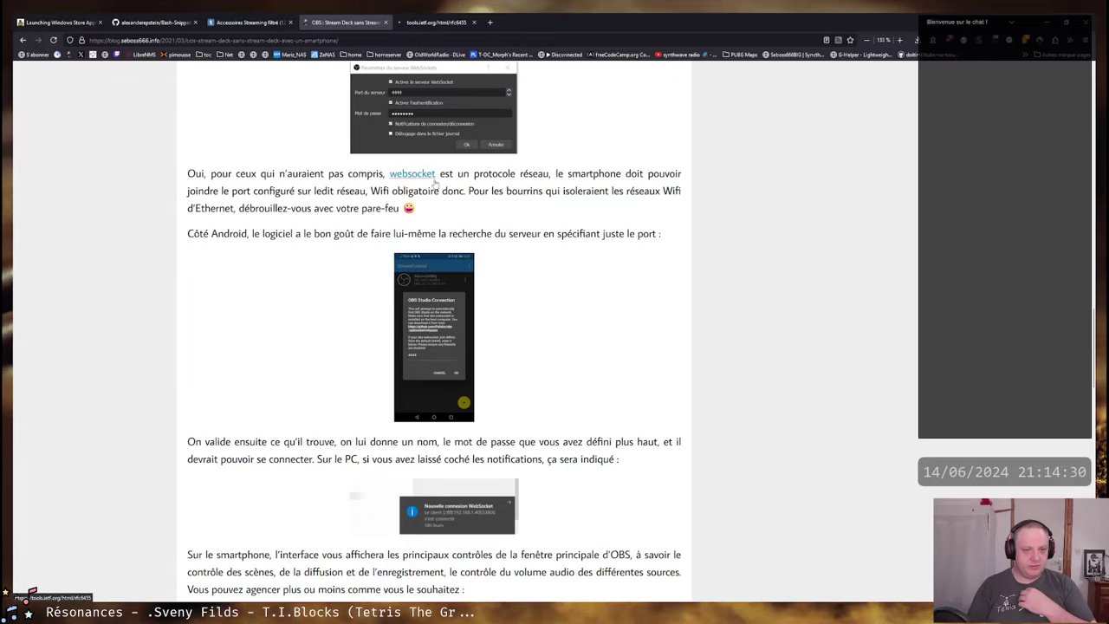
click(438, 21)
click(473, 21)
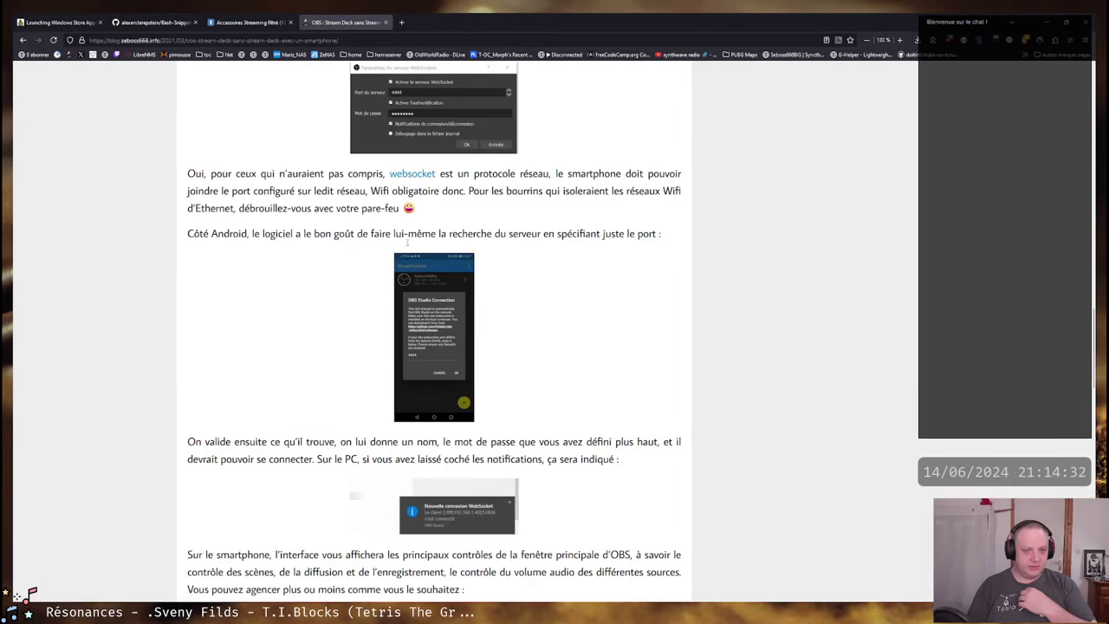
Examine the article's "UPDATE 15/08/2022" note about obs-websocket, its rewritten API and StreamControl compatibility.
scroll(561, 310, up, 1)
scroll(560, 310, up, 3)
scroll(485, 294, down, 2)
scroll(434, 282, up, 2)
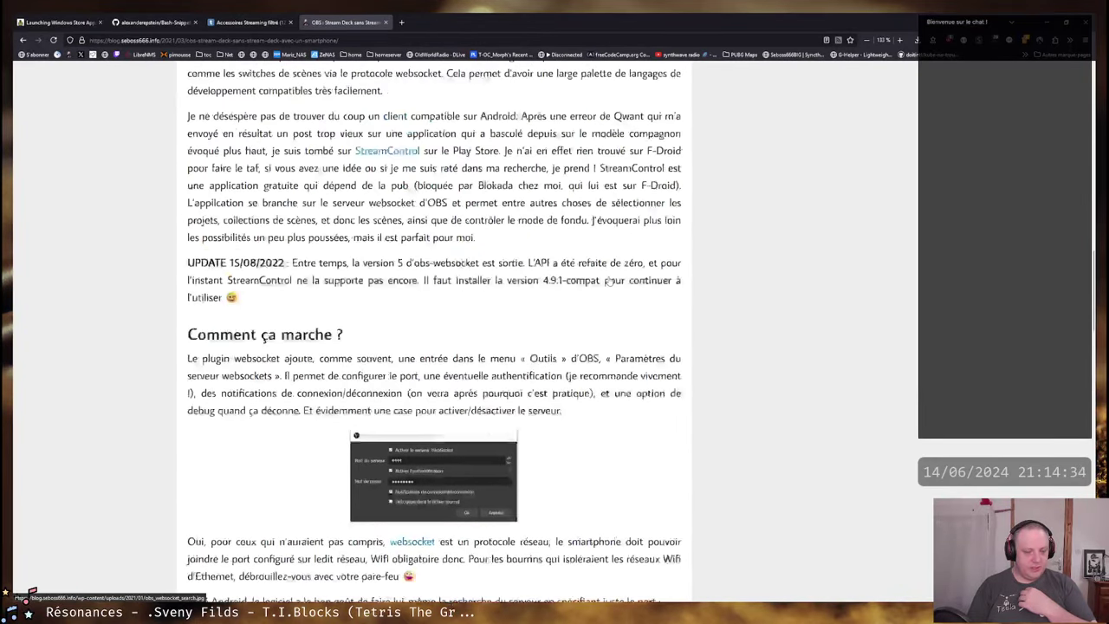
drag(307, 262, 622, 263)
click(606, 264)
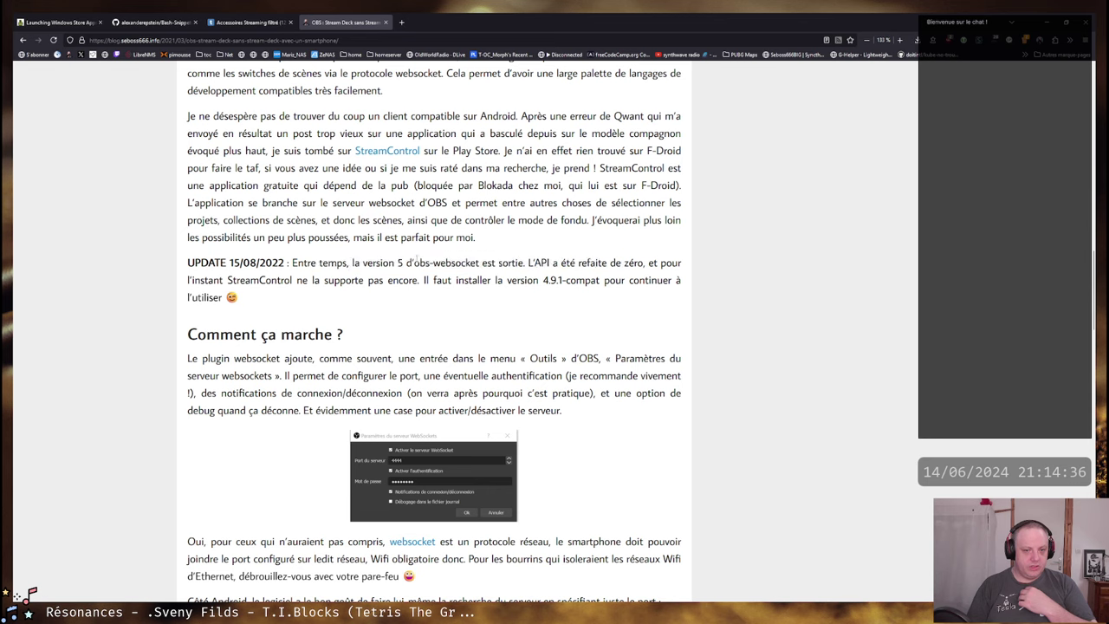
drag(414, 262, 481, 263)
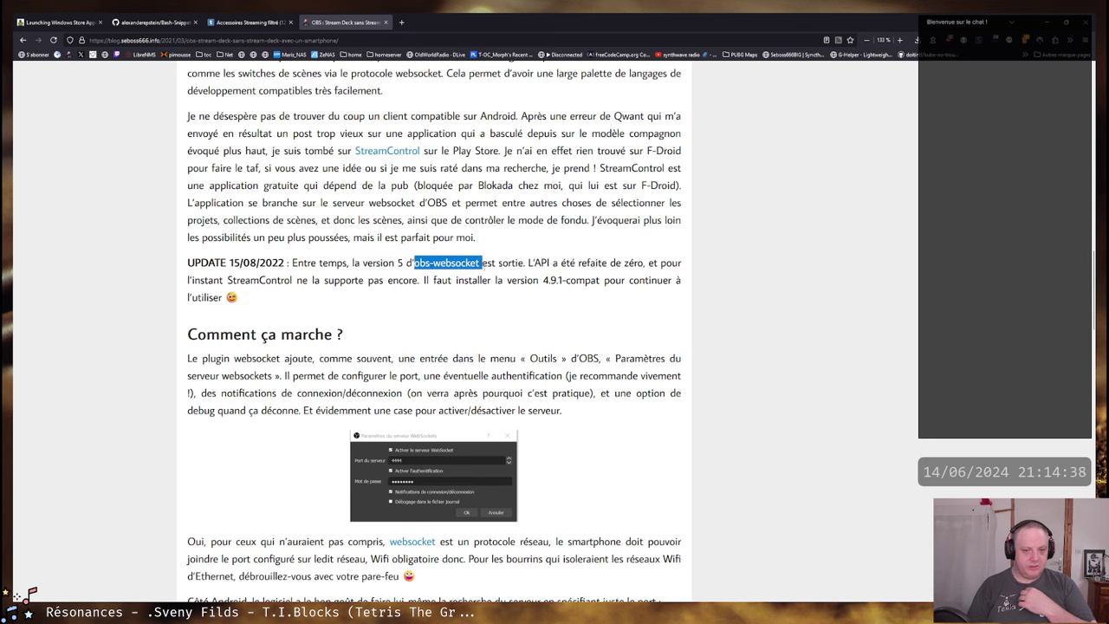
click(610, 274)
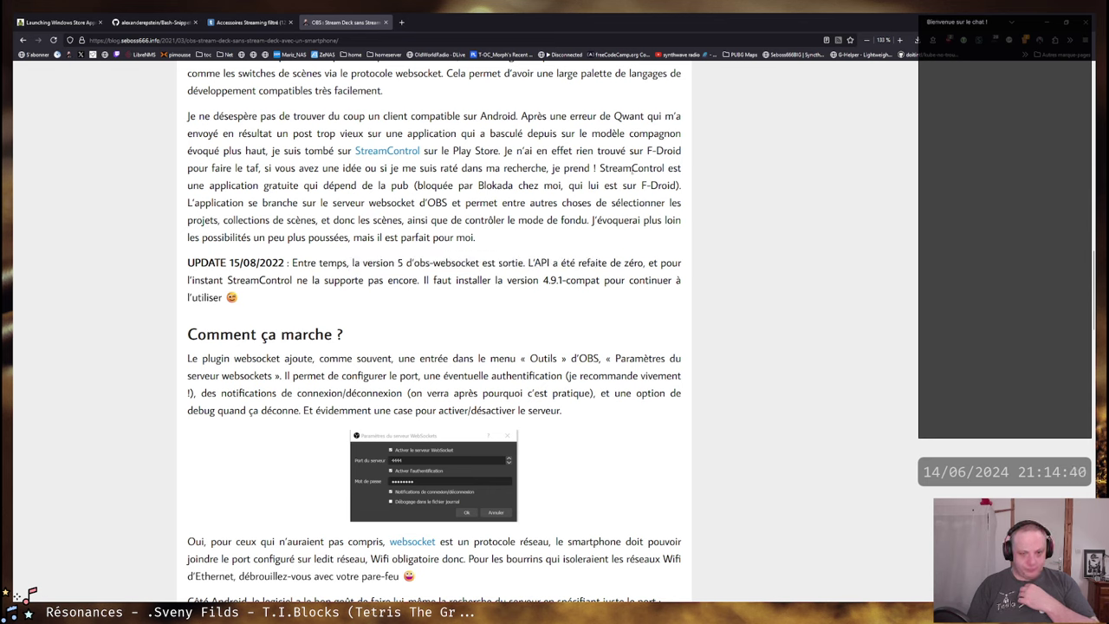
drag(529, 263, 682, 262)
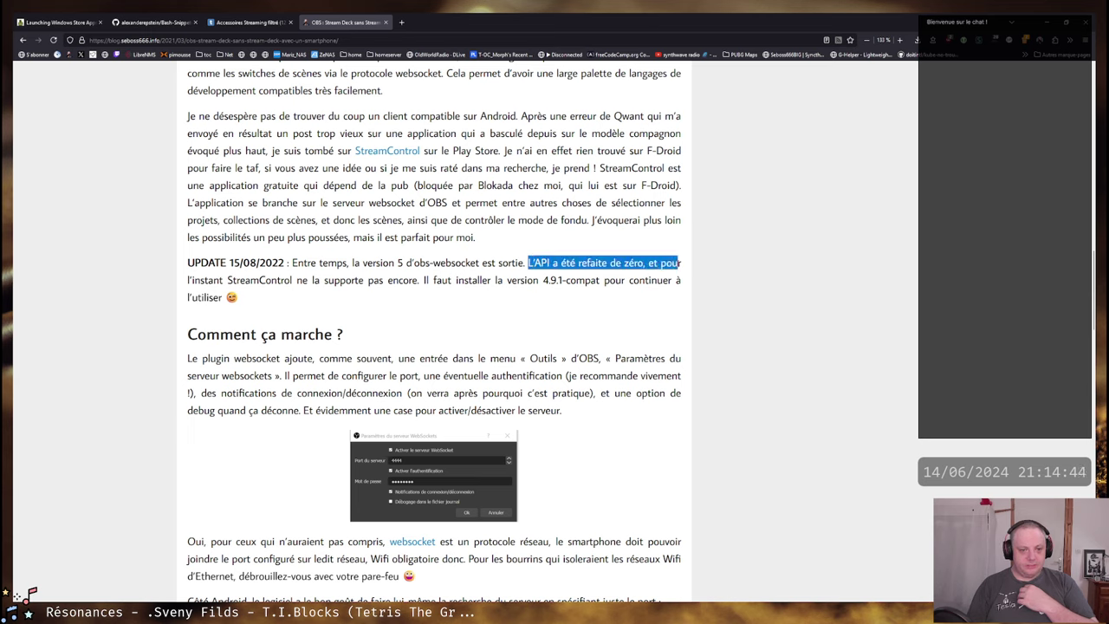
click(506, 269)
drag(189, 280, 364, 280)
click(247, 280)
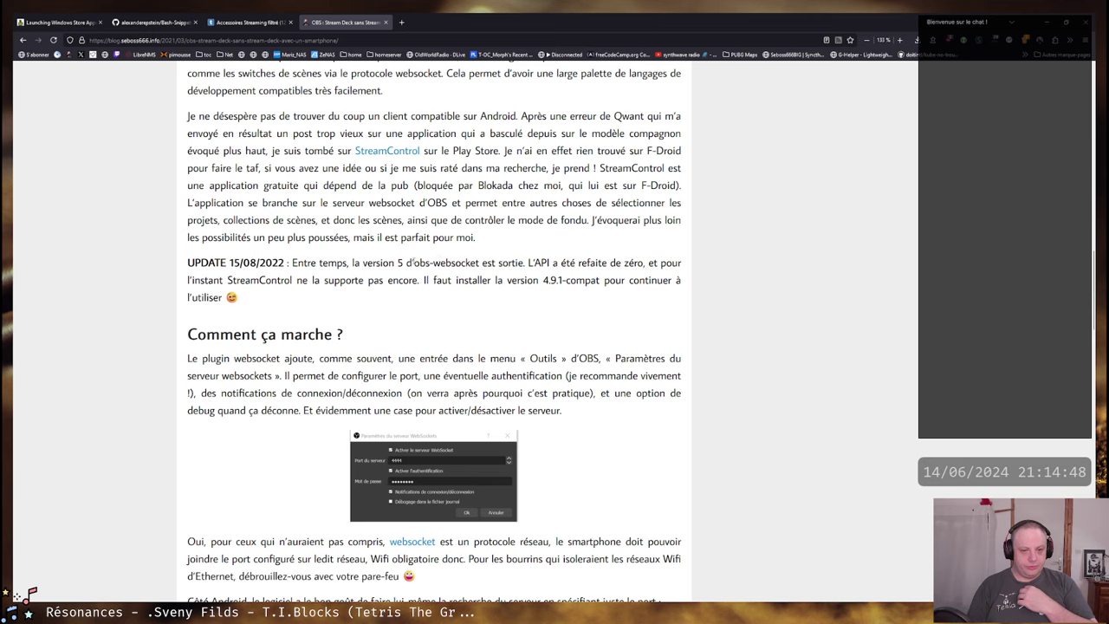
drag(414, 262, 479, 263)
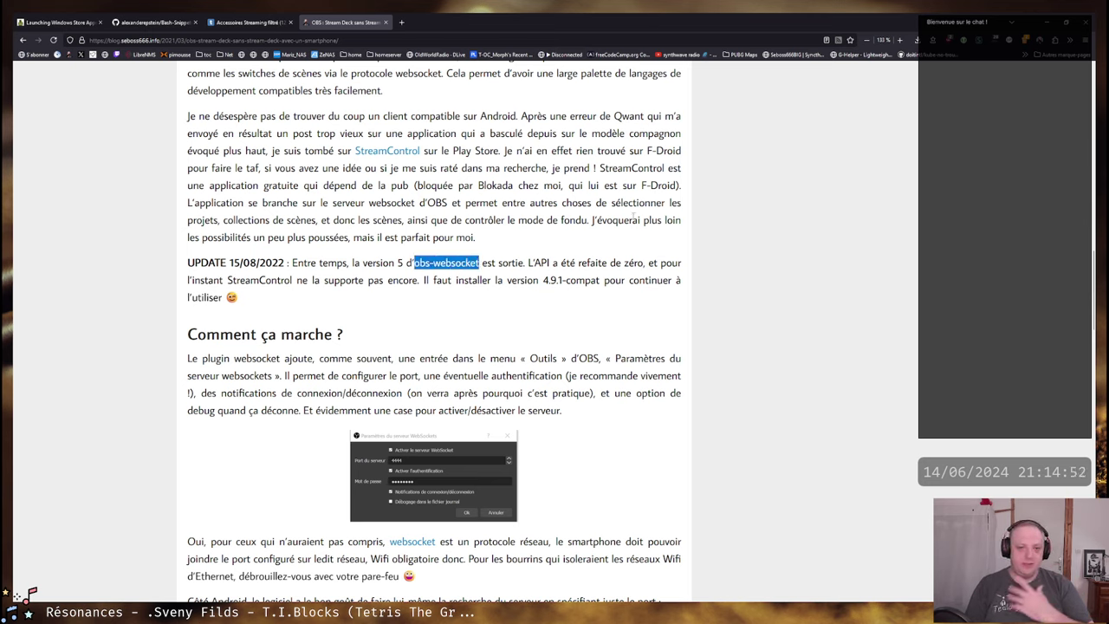
click(430, 263)
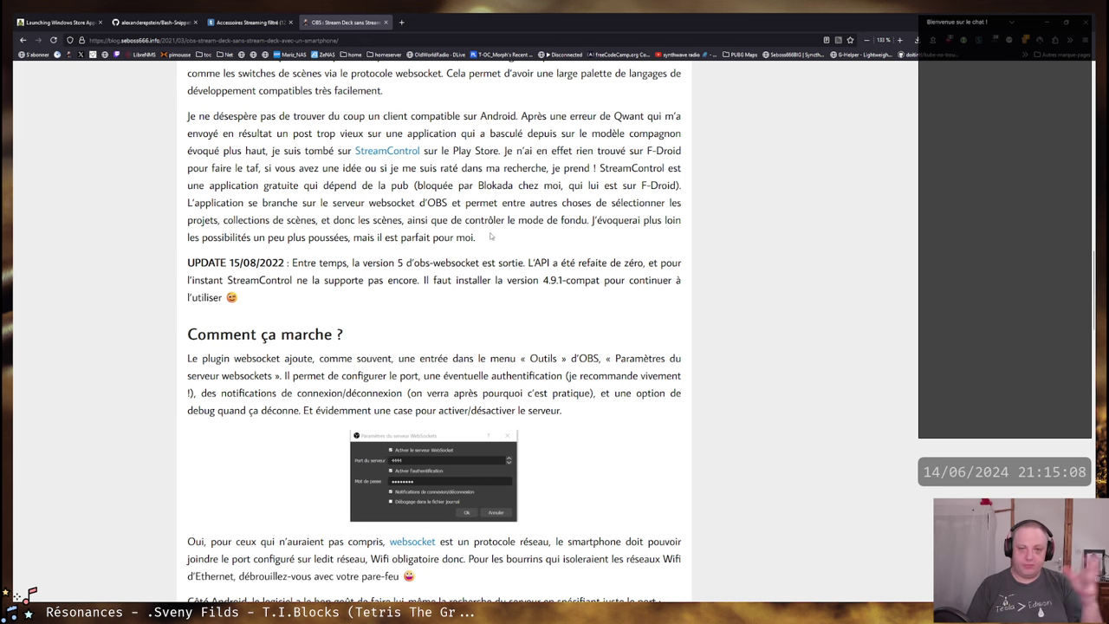
View the enlarged screenshot of the smartphone's OBS control grid and close it.
scroll(512, 288, down, 8)
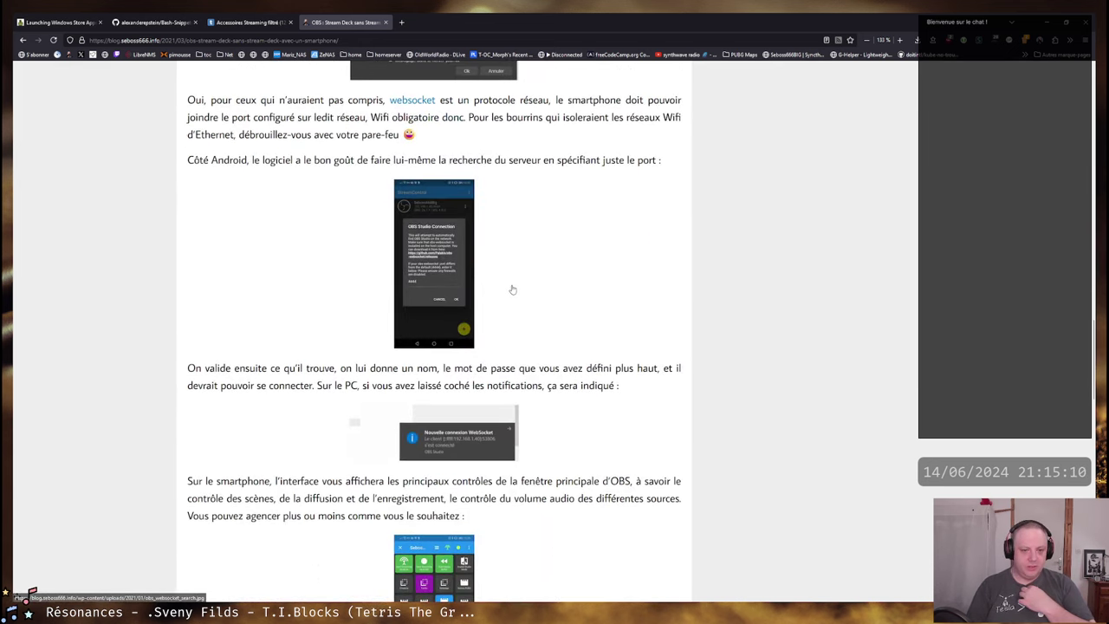
click(463, 307)
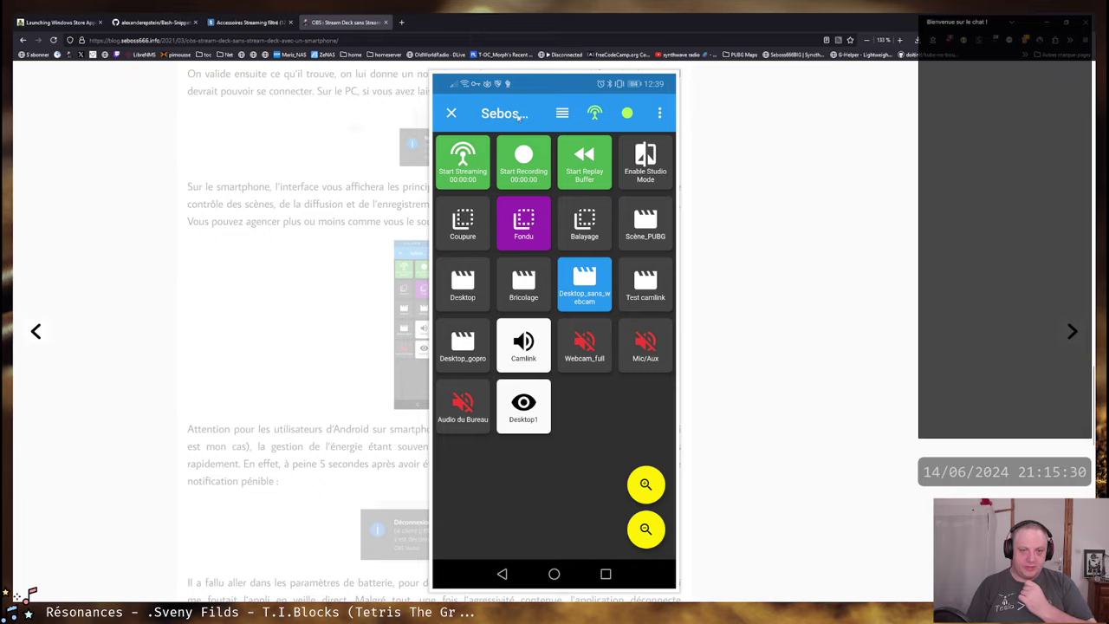
click(606, 260)
scroll(611, 271, down, 2)
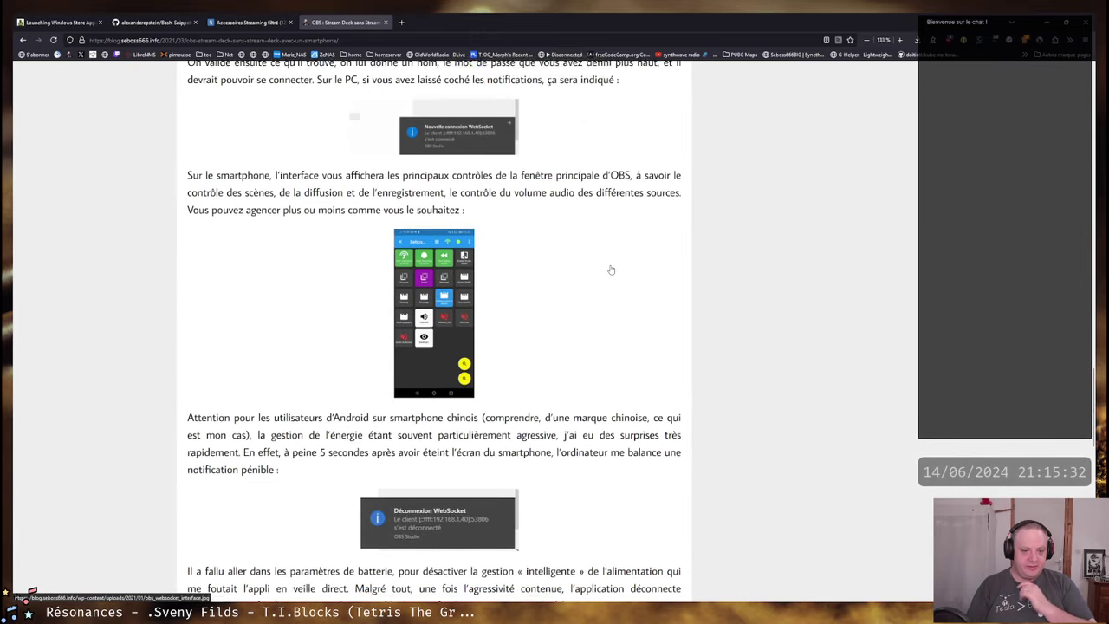
Read the article's closing sections and check the "avec une bibliothèque indépendante" link in a separate tab, closing that tab again.
scroll(611, 271, down, 5)
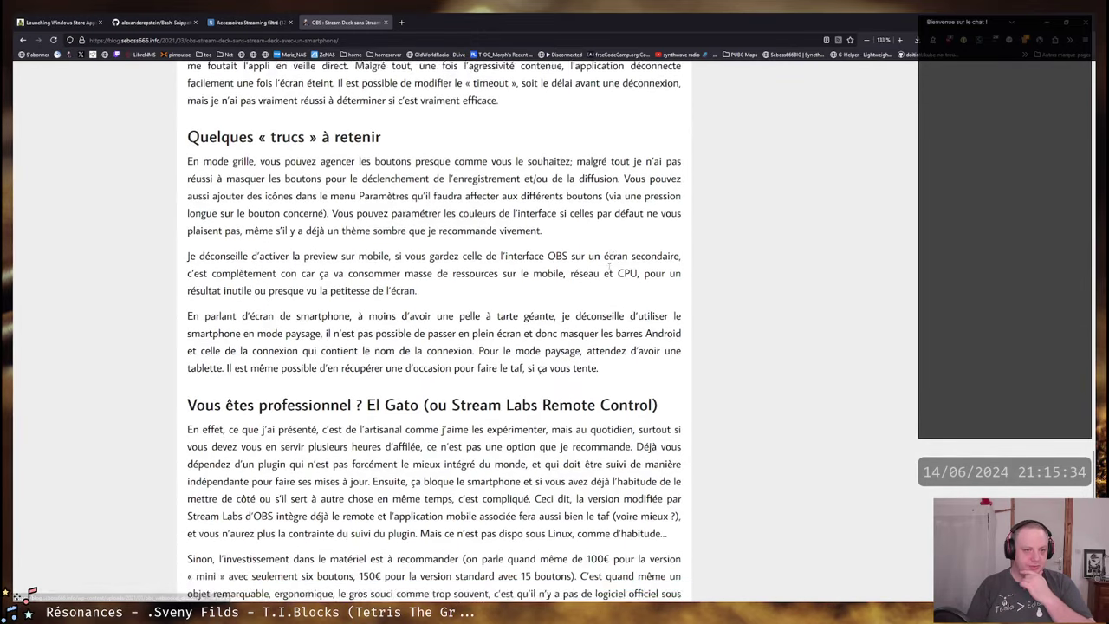
scroll(610, 267, down, 3)
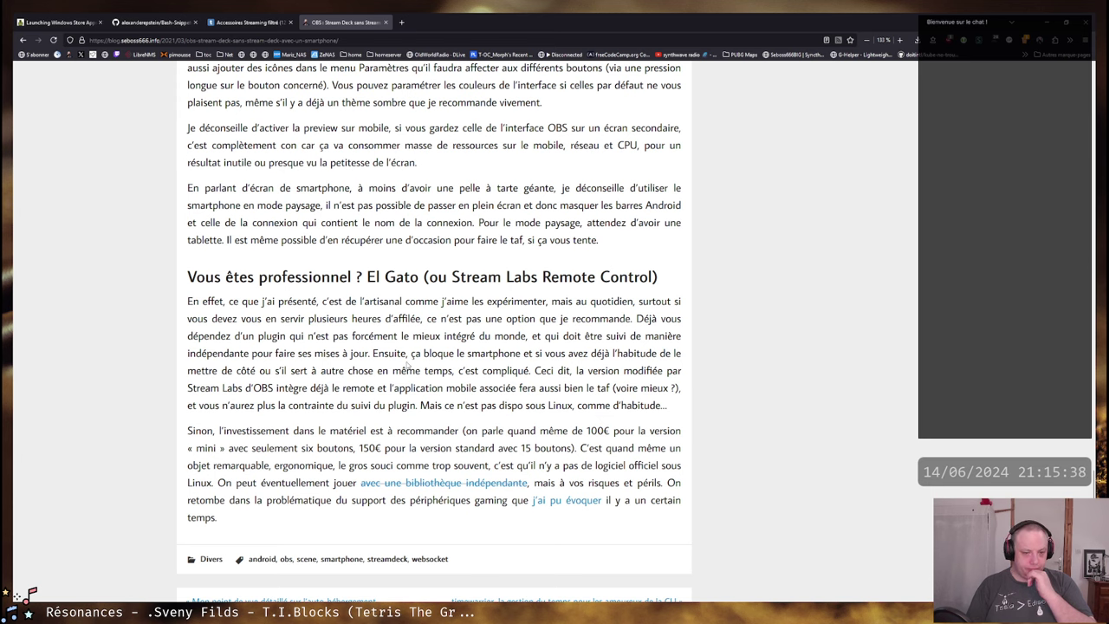
scroll(404, 361, down, 2)
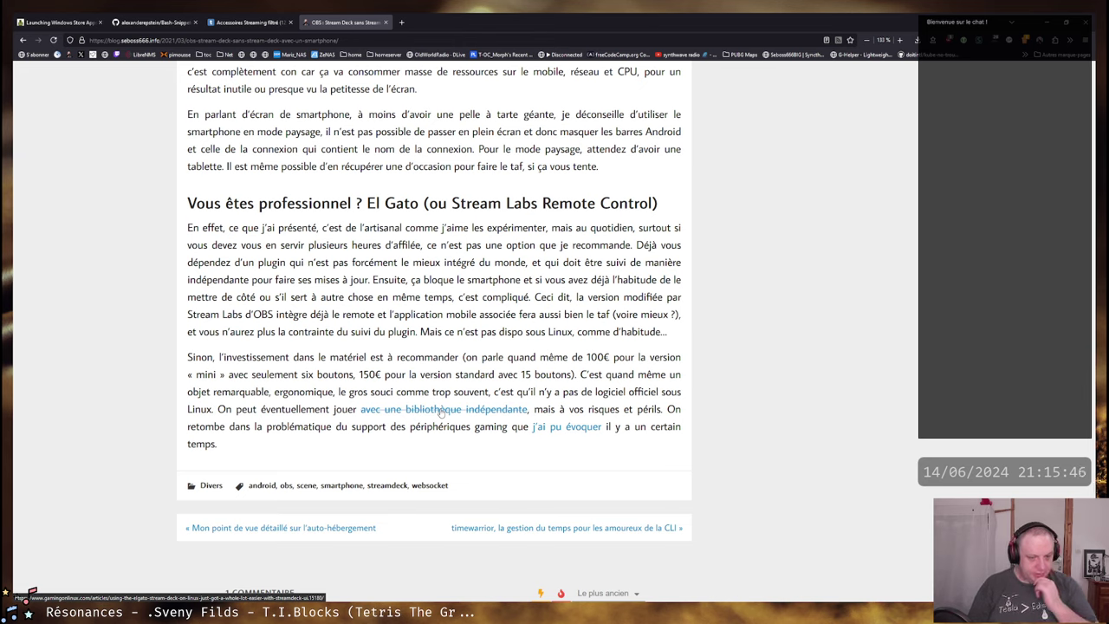
middle_click(441, 414)
click(437, 24)
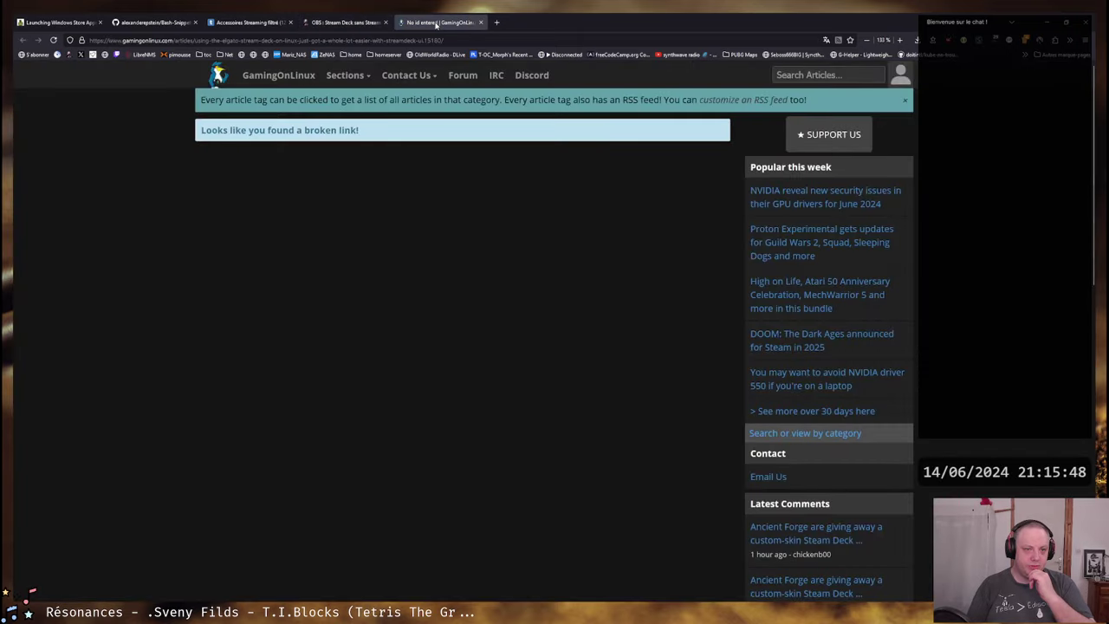
click(481, 22)
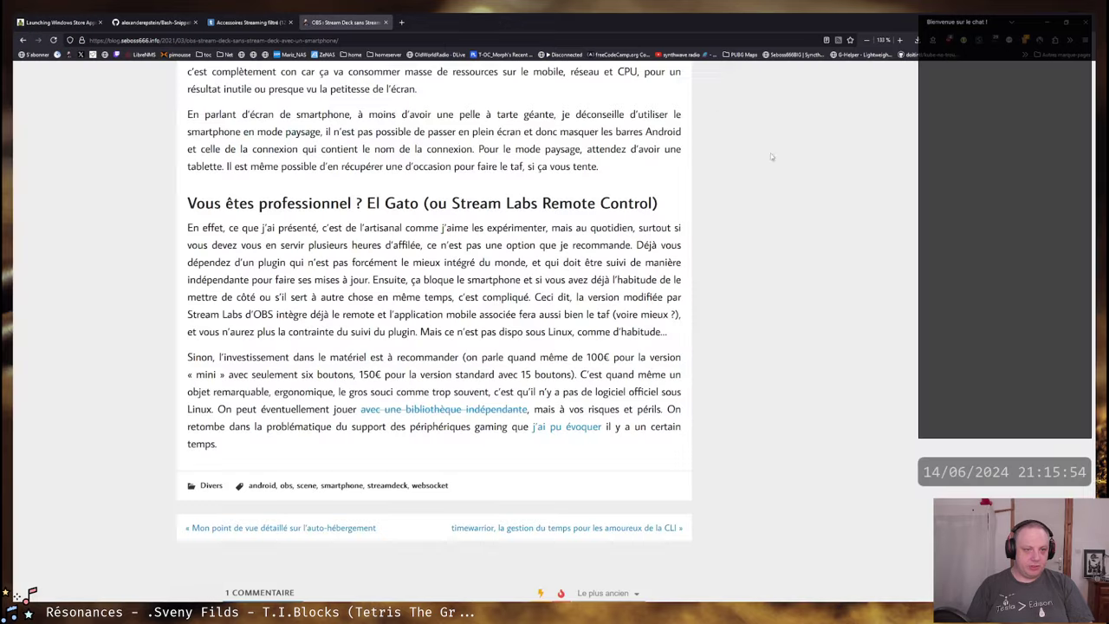
Skim back through the article to its Stream Deck introduction and close the article's tab.
scroll(423, 189, up, 15)
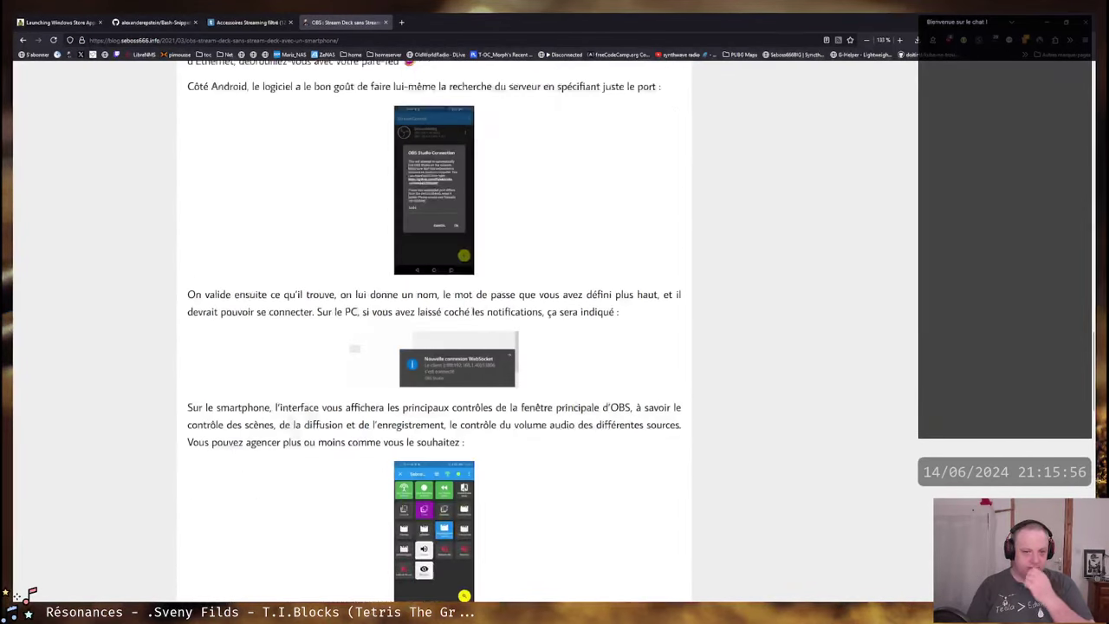
scroll(423, 189, down, 10)
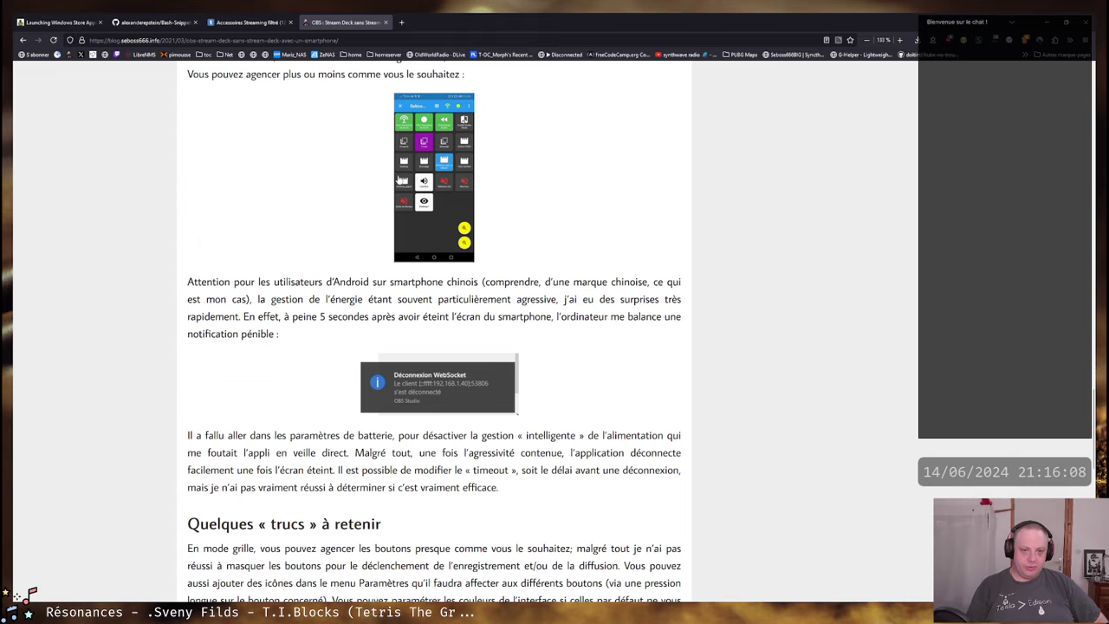
scroll(503, 182, up, 10)
scroll(633, 255, up, 5)
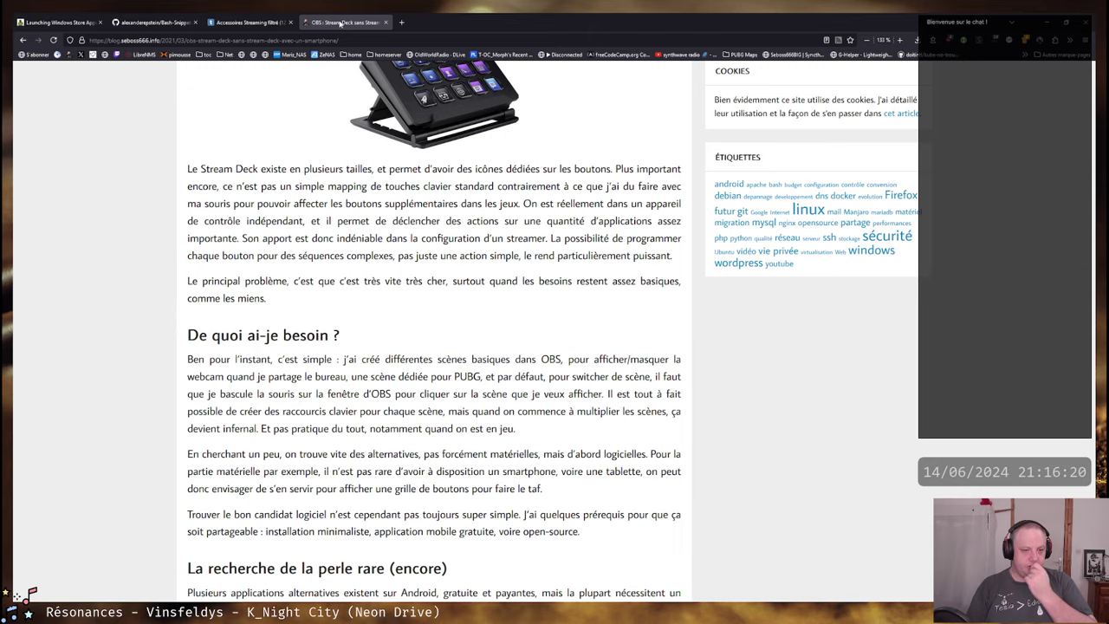
scroll(403, 150, up, 5)
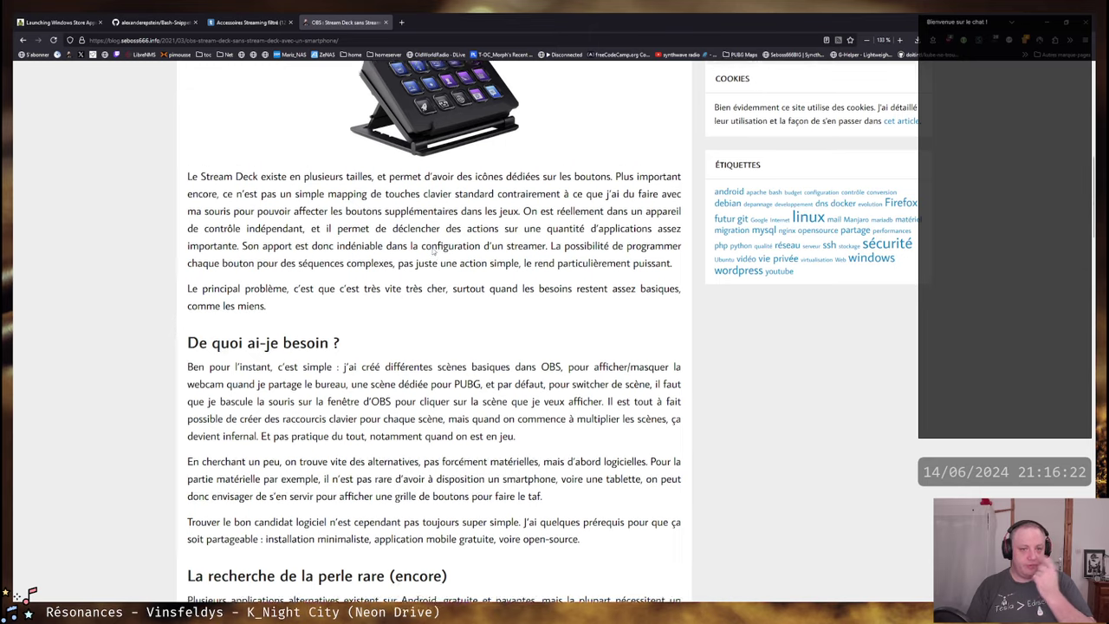
scroll(403, 150, down, 5)
scroll(403, 150, up, 4)
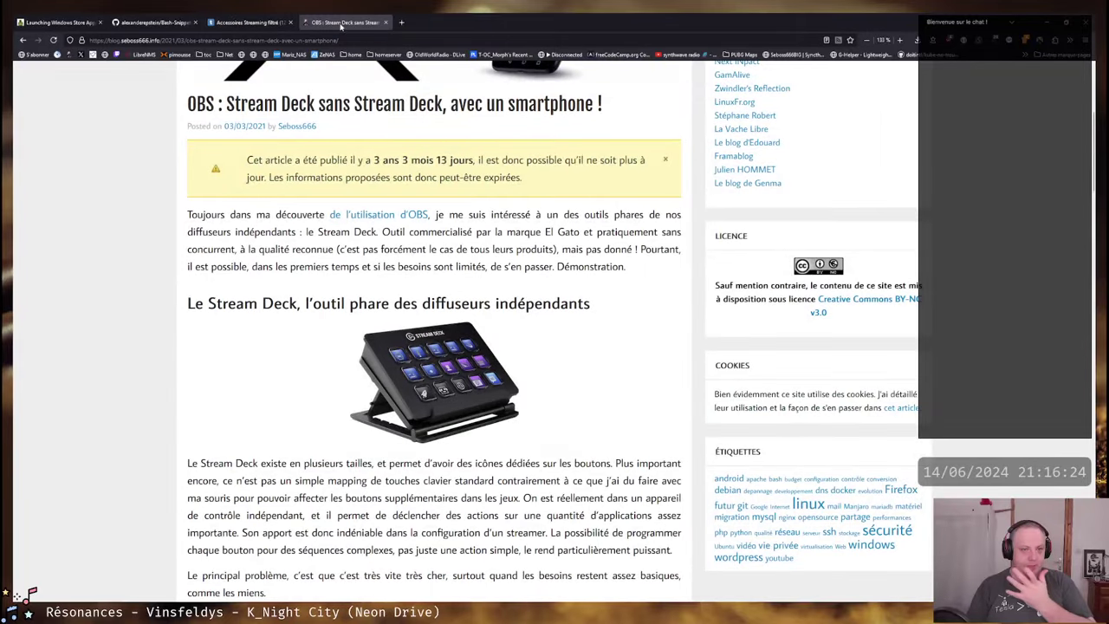
key(ctrl+w)
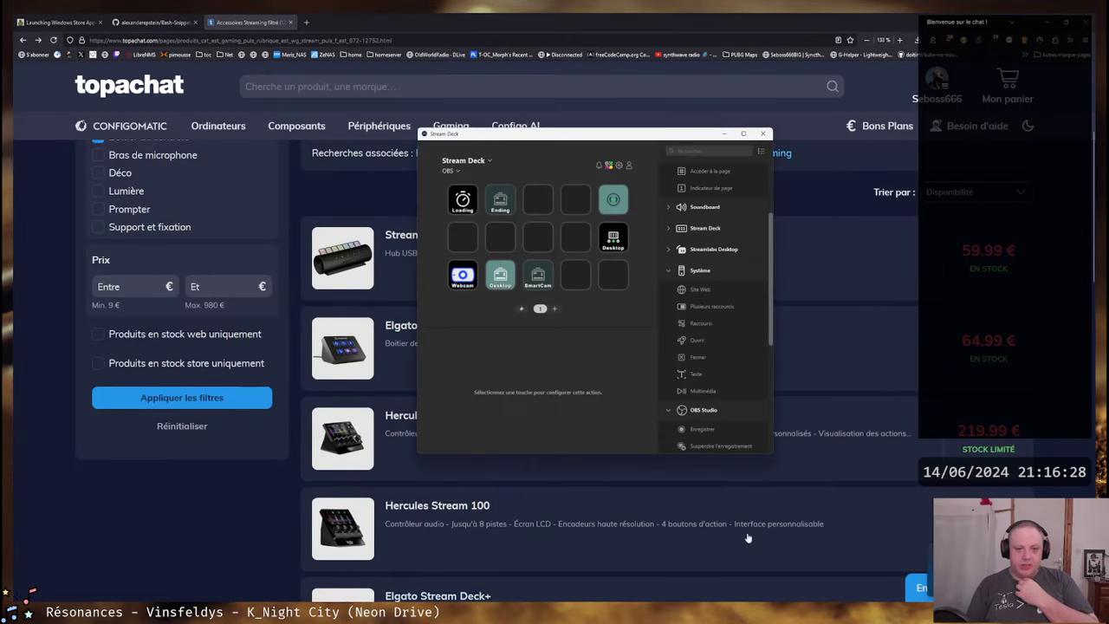
In the Stream Deck app, reposition the window, inspect the list of profiles and browse up to the Navigation actions.
drag(638, 137, 488, 157)
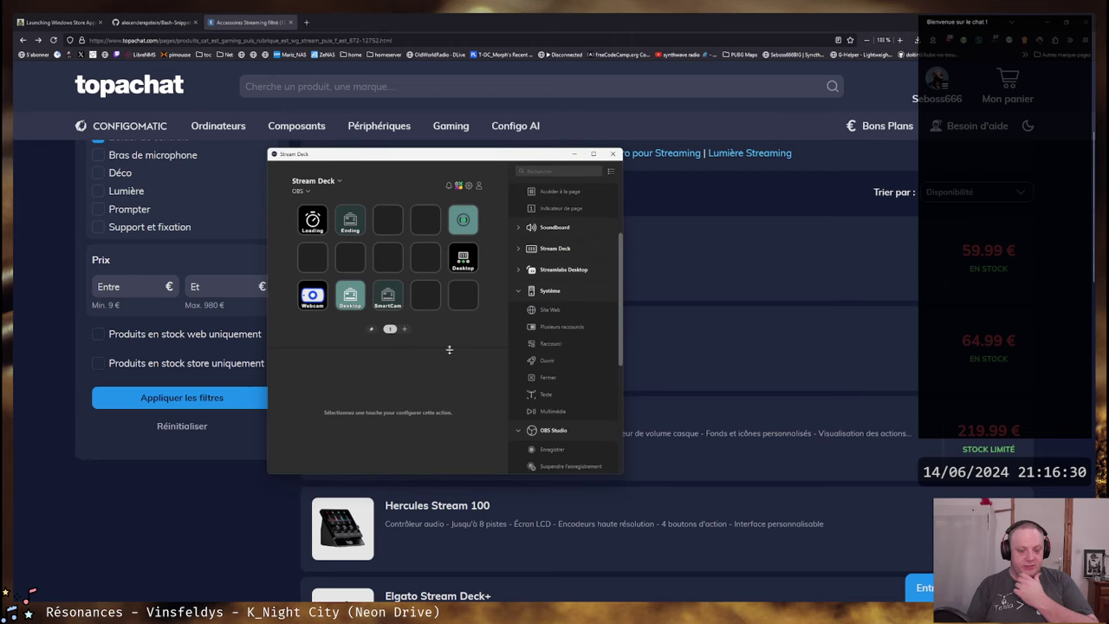
click(304, 191)
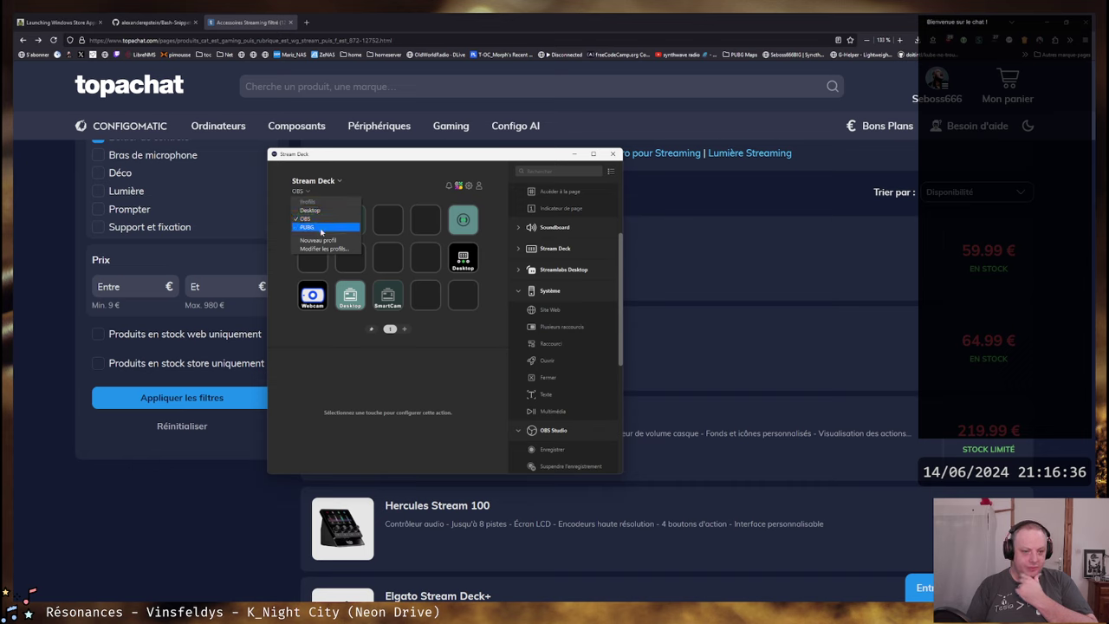
key(Escape)
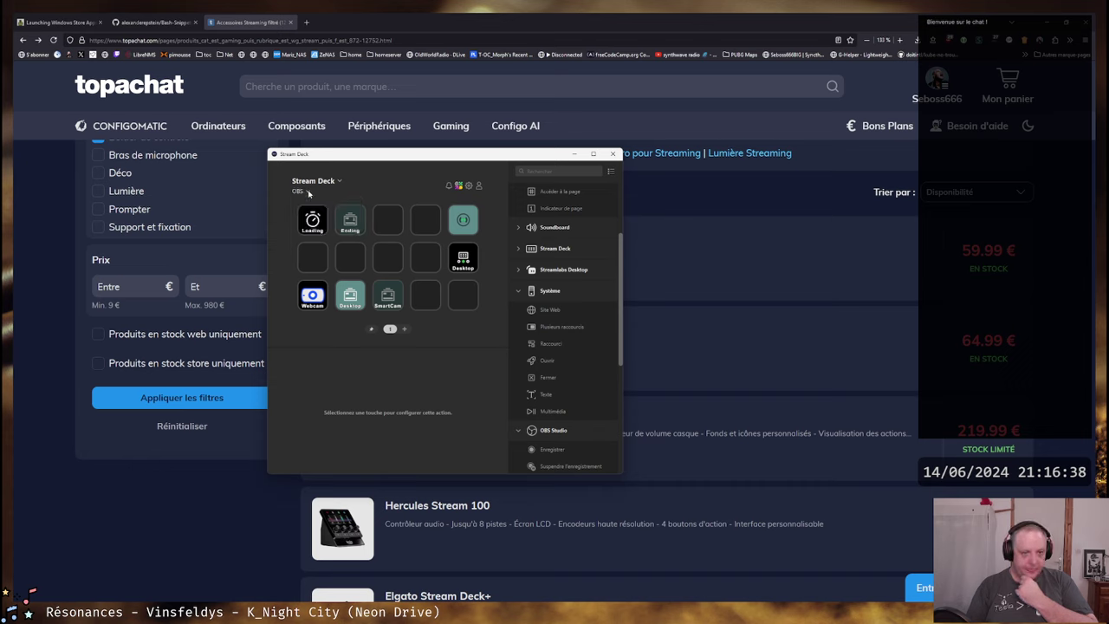
scroll(573, 212, up, 2)
scroll(574, 212, up, 2)
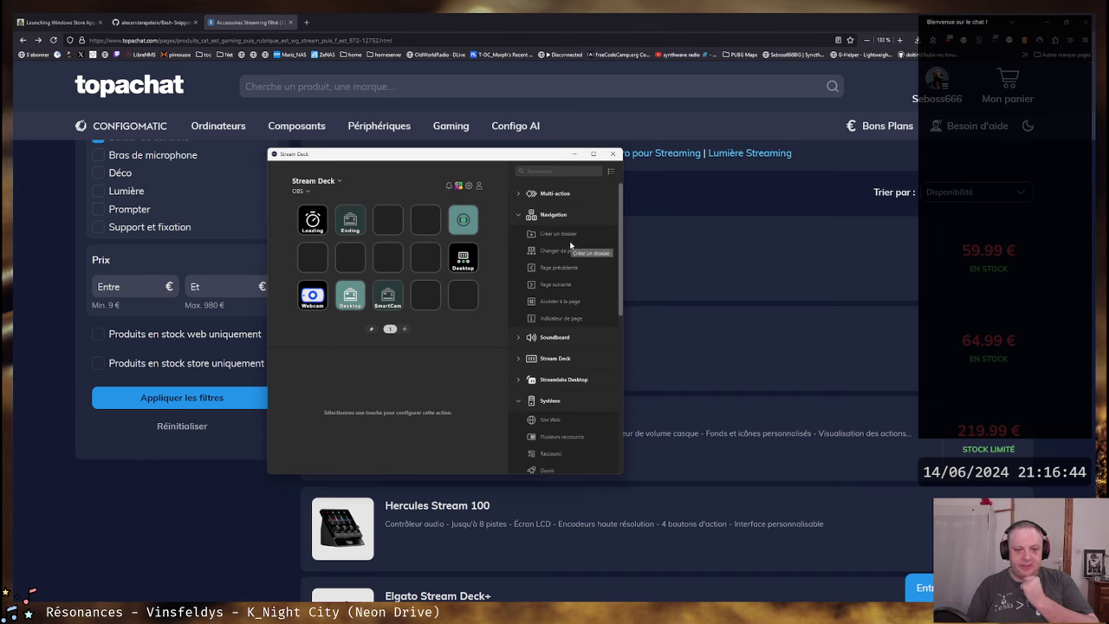
Browse the Système and OBS Studio actions in the action list and collapse the OBS Studio category.
scroll(576, 278, down, 4)
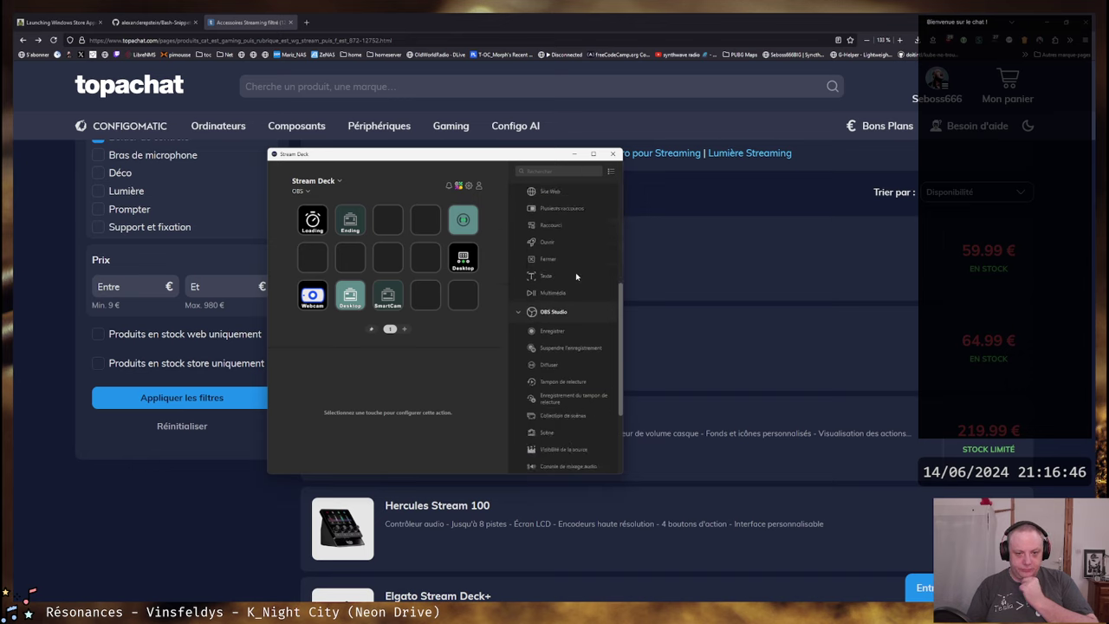
scroll(577, 276, down, 1)
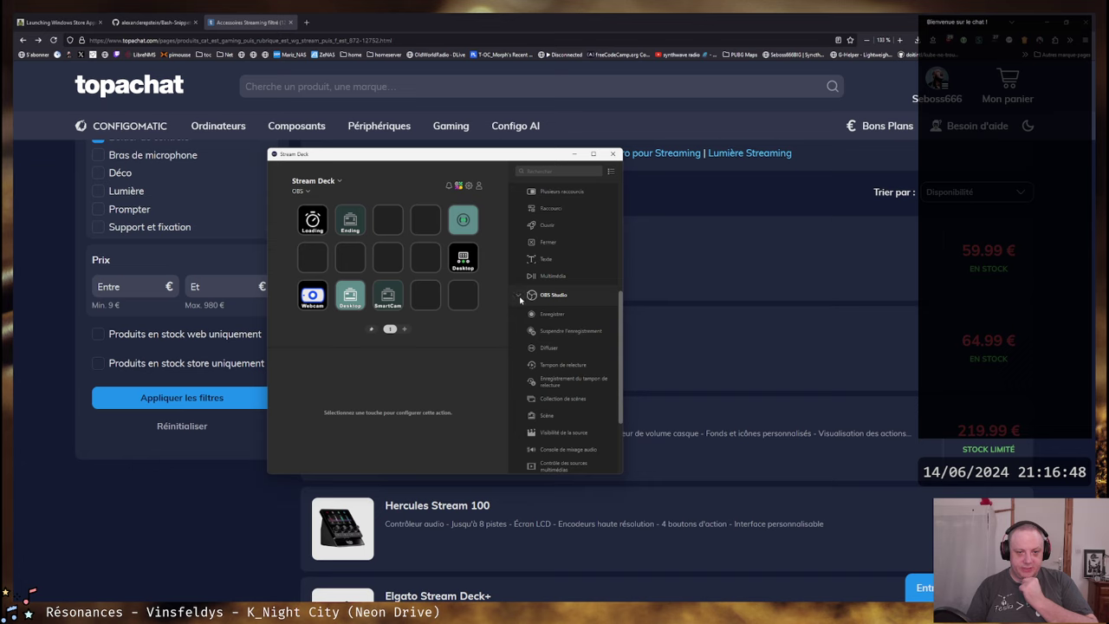
click(520, 297)
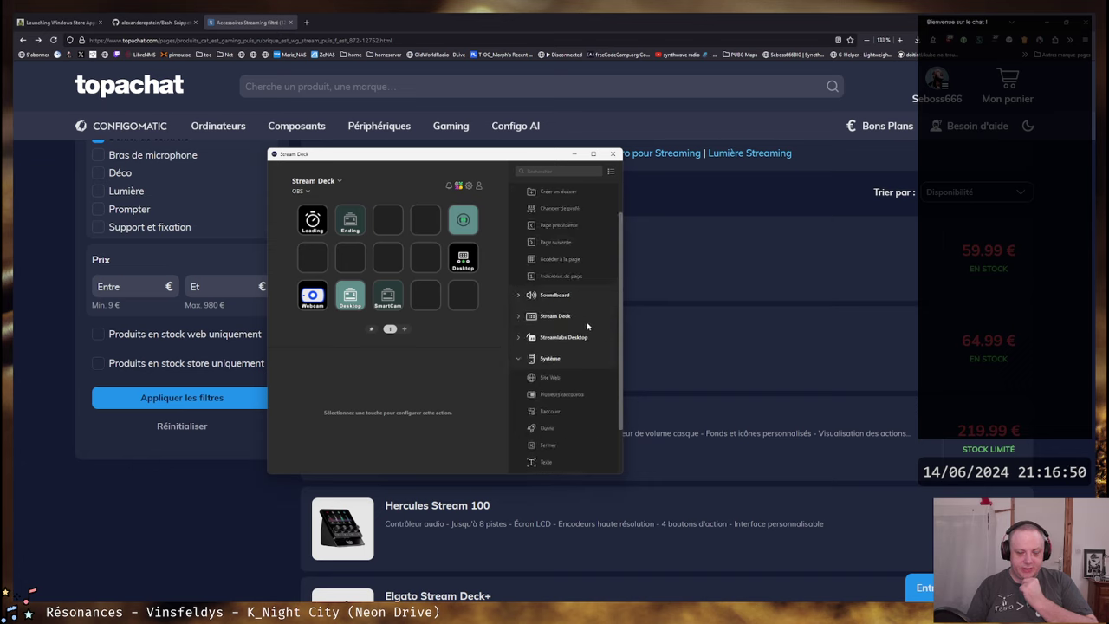
scroll(537, 373, down, 1)
click(519, 447)
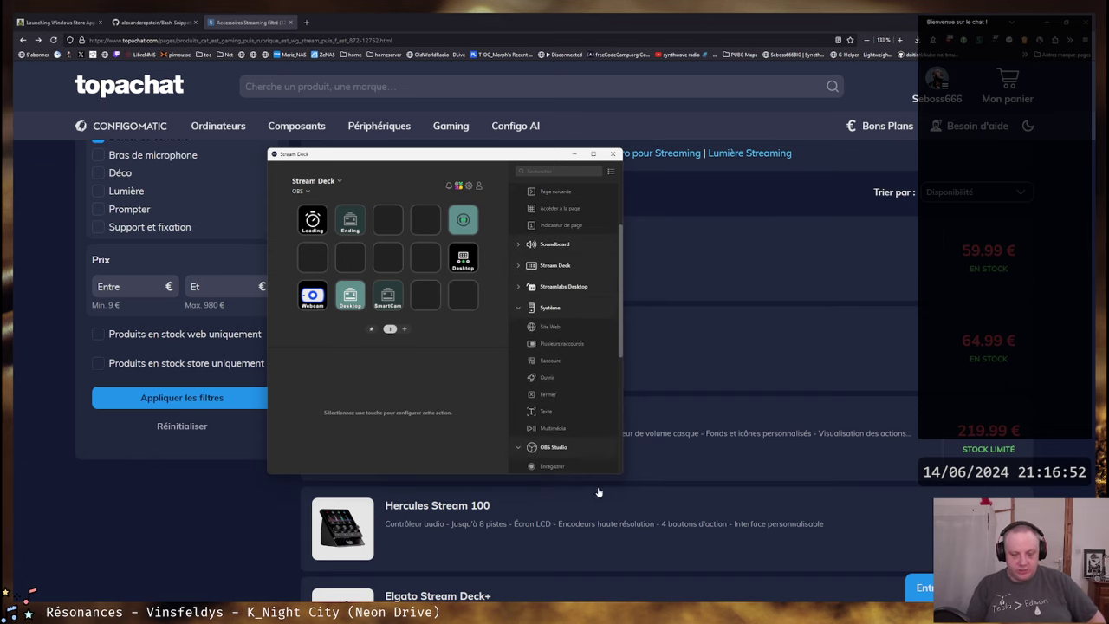
scroll(574, 416, down, 4)
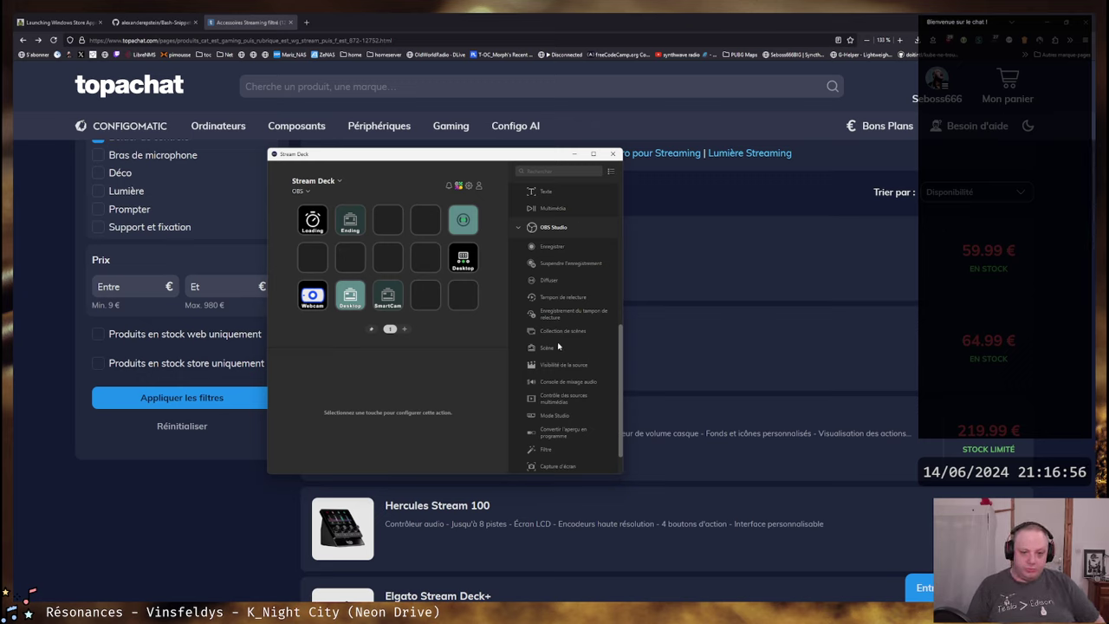
click(517, 228)
scroll(546, 251, up, 3)
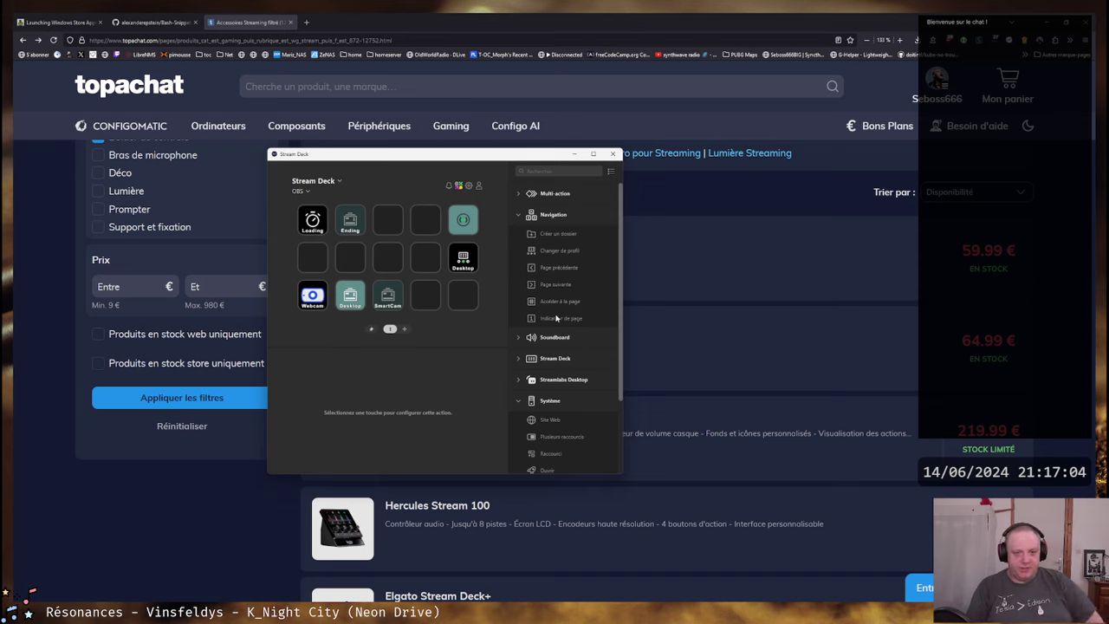
Reposition the Stream Deck window, expand the OBS Studio category and examine its actions from Enregistrer through Transition.
drag(433, 159, 509, 157)
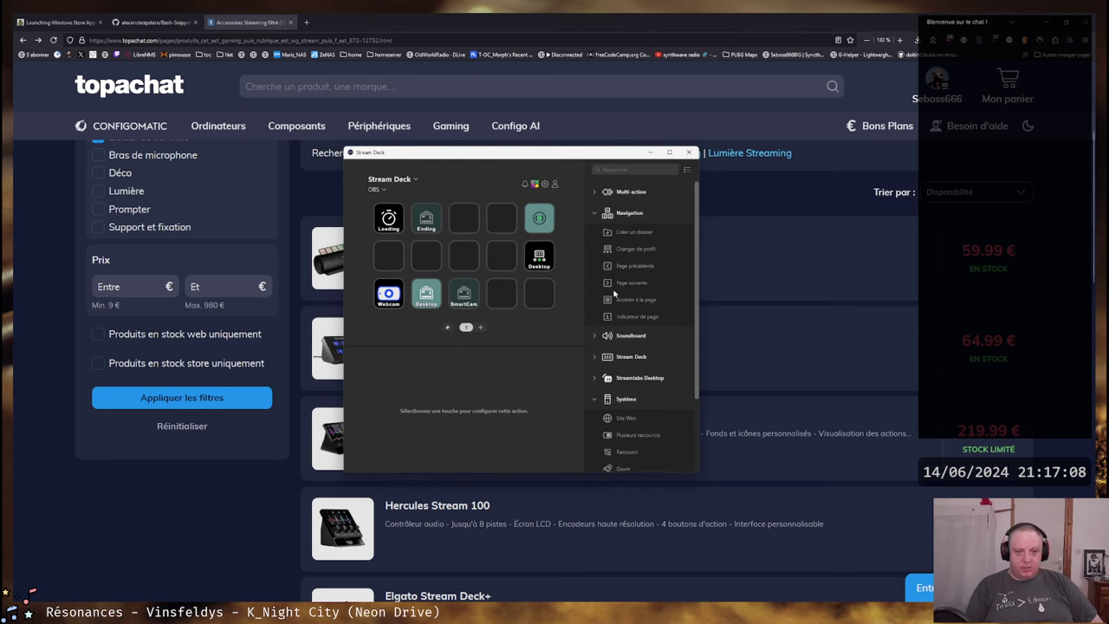
scroll(624, 312, down, 2)
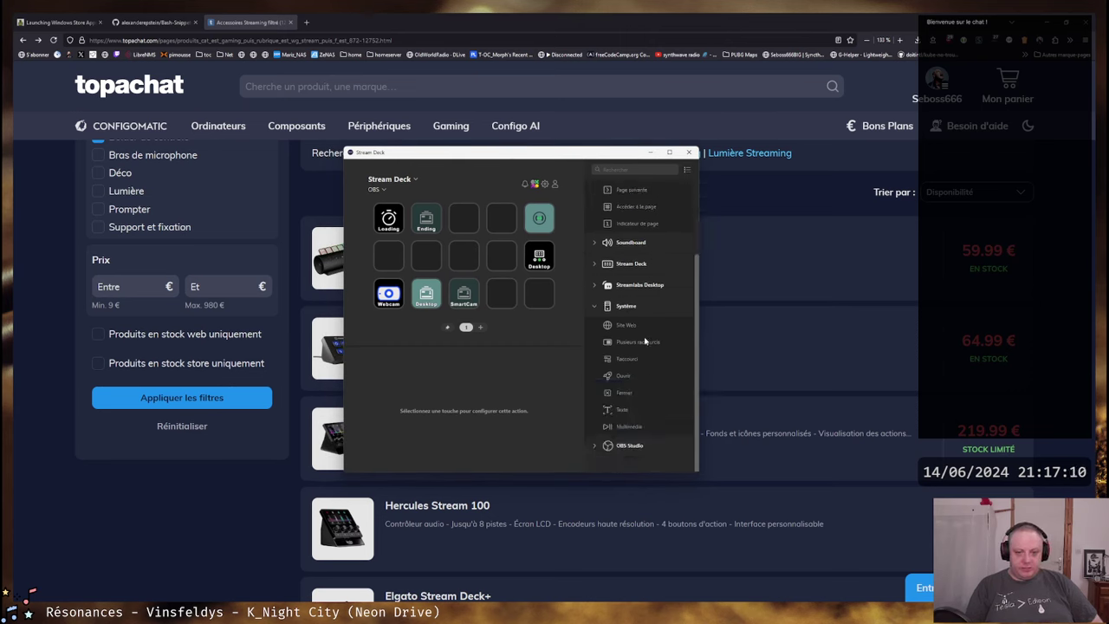
click(629, 444)
scroll(653, 293, down, 5)
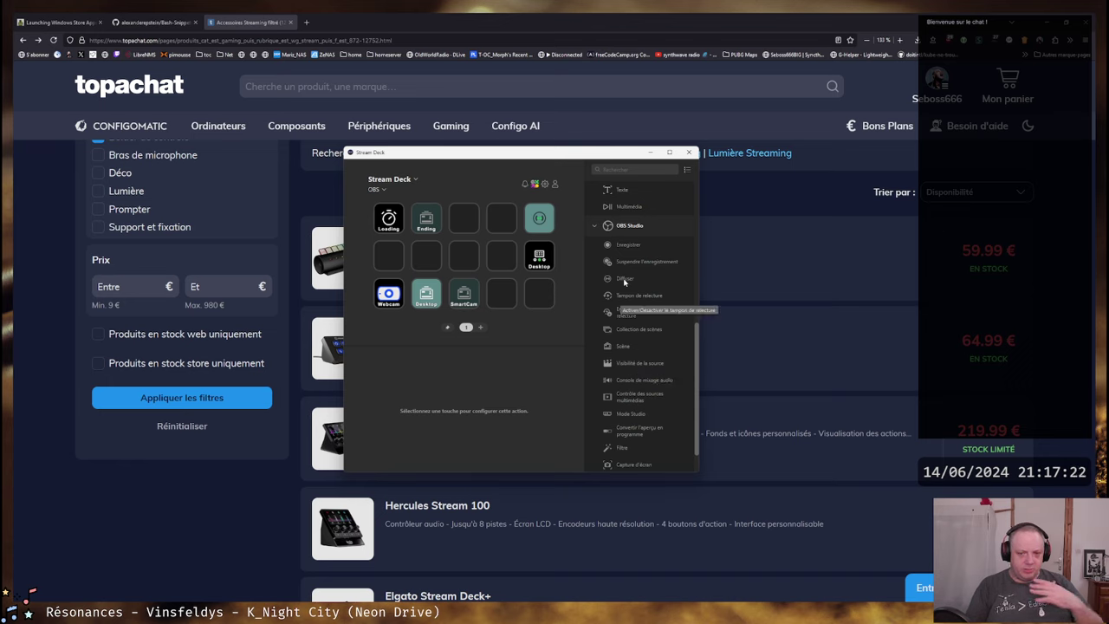
scroll(637, 297, down, 2)
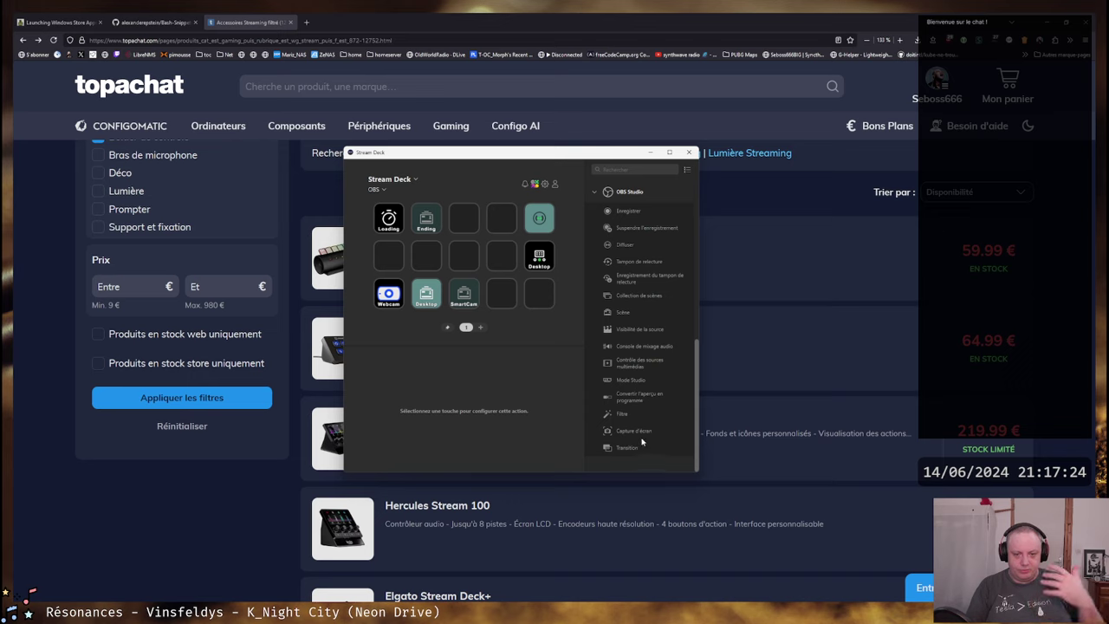
scroll(641, 390, up, 8)
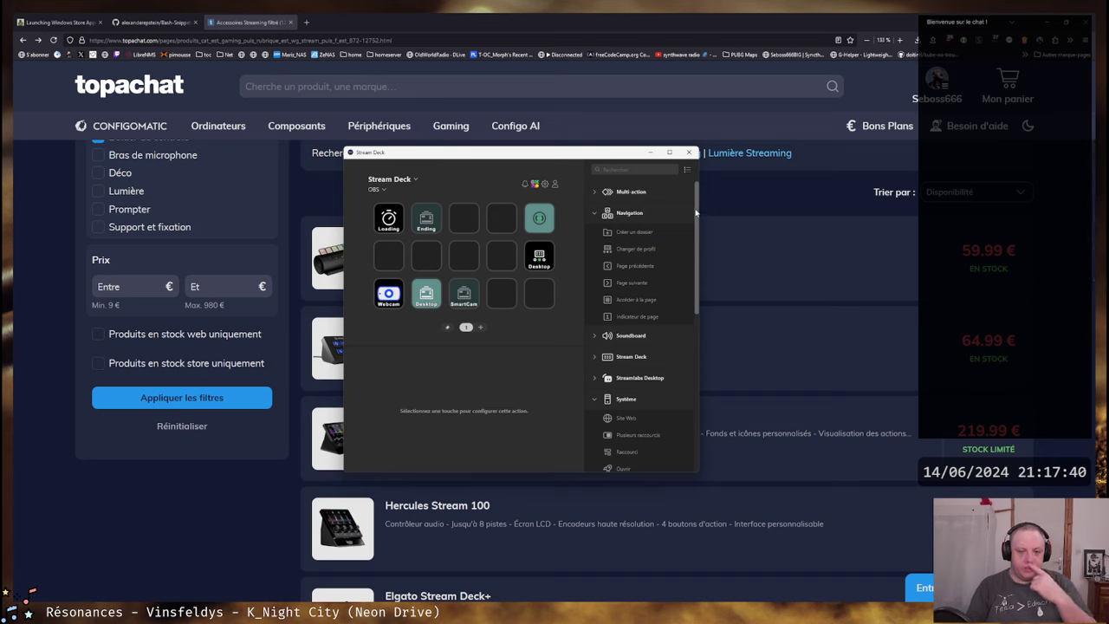
scroll(695, 216, down, 1)
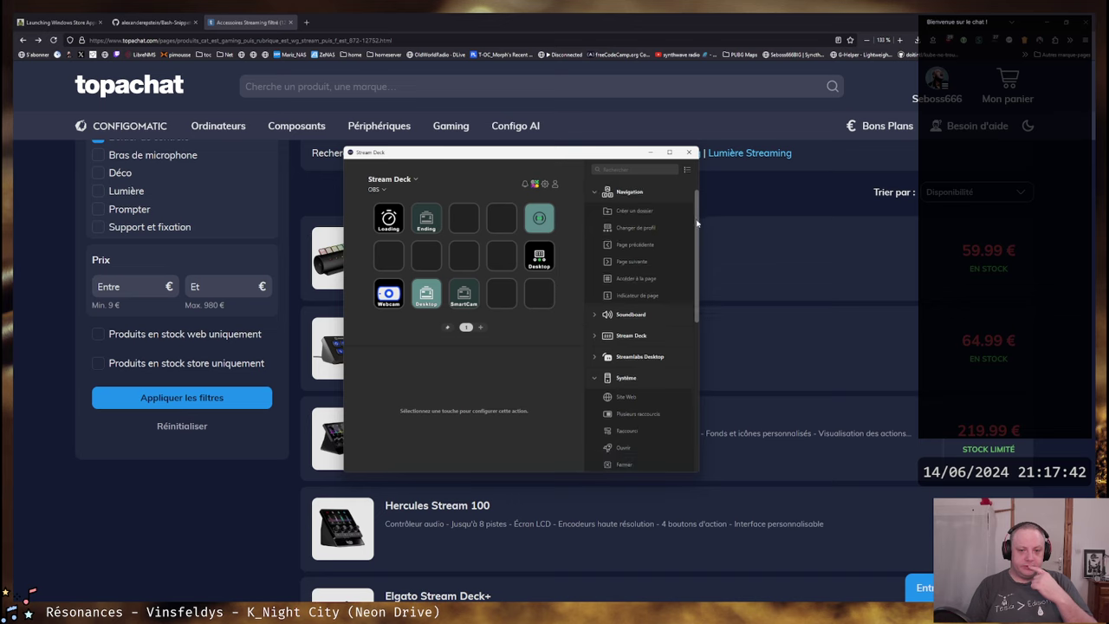
scroll(698, 221, up, 1)
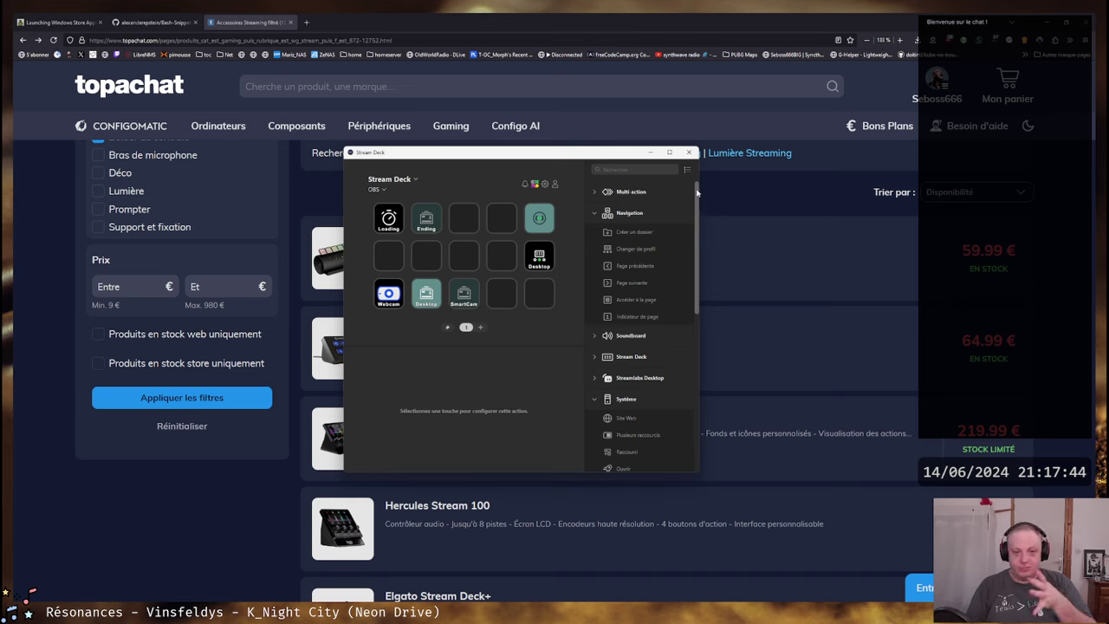
scroll(638, 244, down, 5)
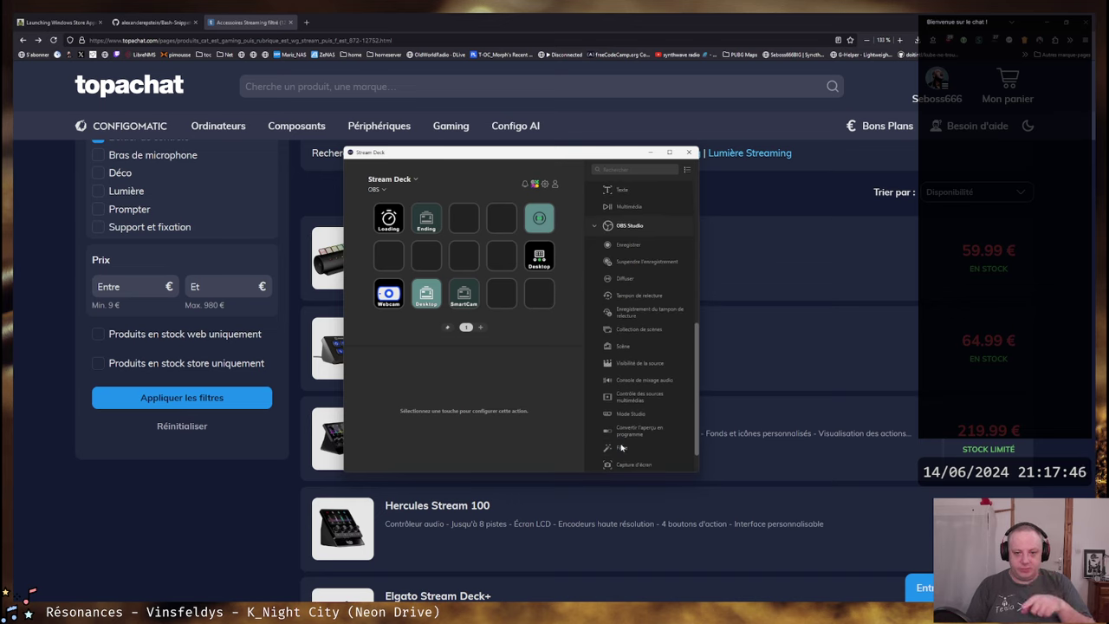
scroll(699, 337, up, 2)
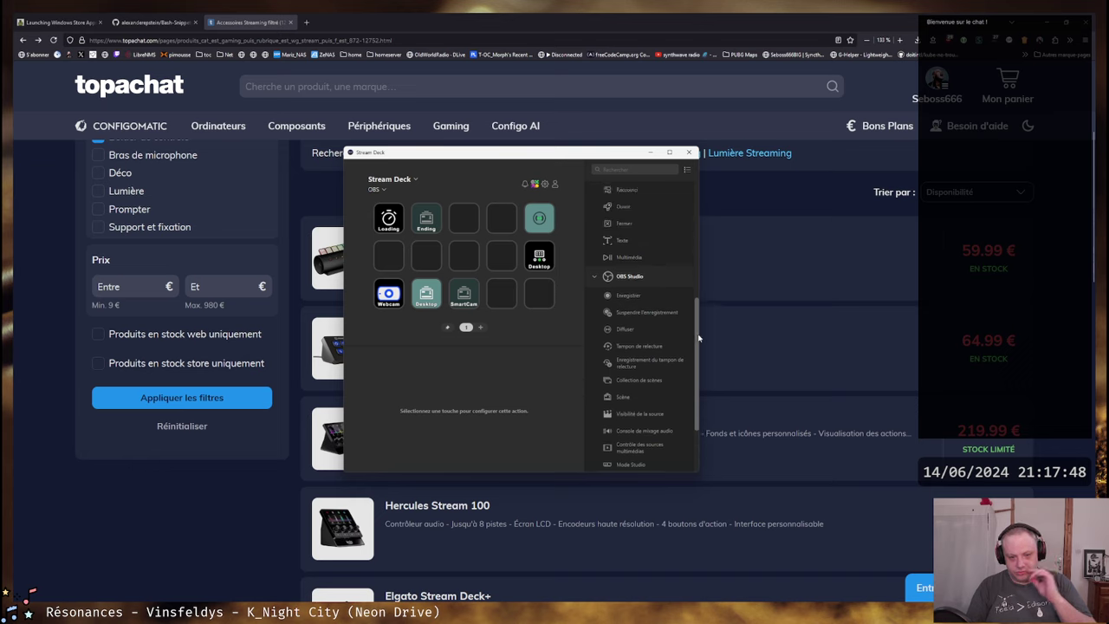
drag(698, 338, 700, 346)
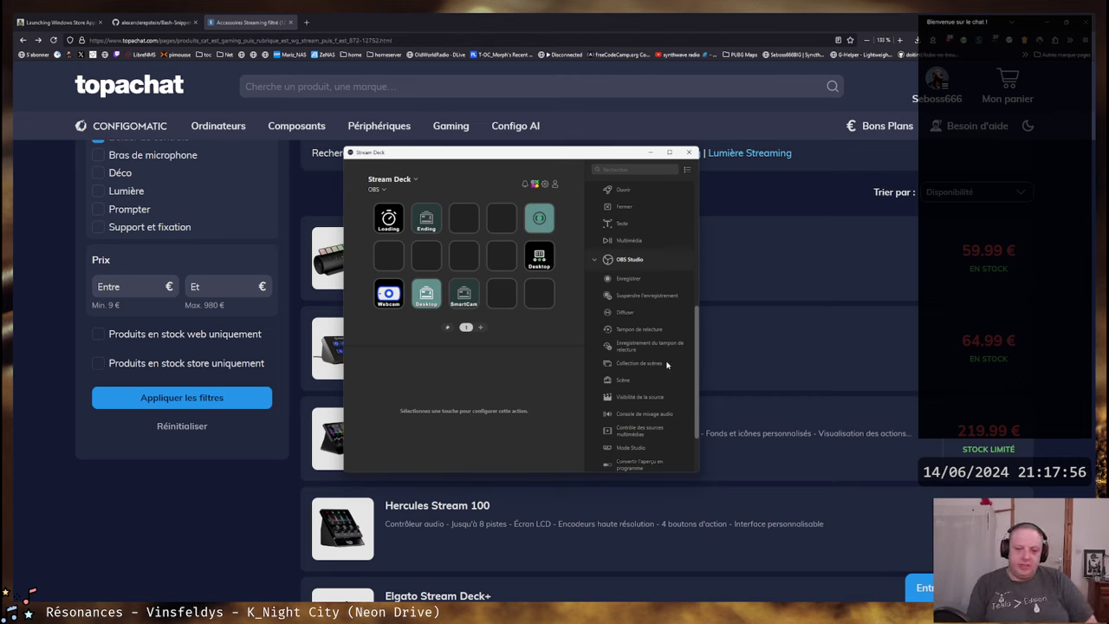
Add a second page to the OBS profile and assign the Page suivante action to its bottom-right key.
click(483, 328)
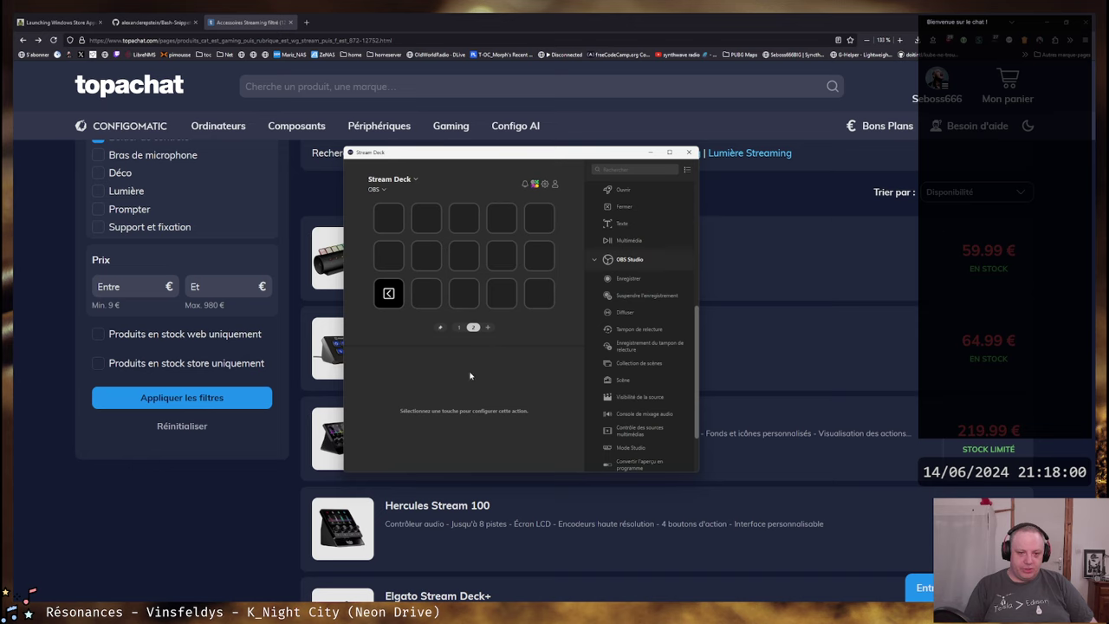
click(458, 327)
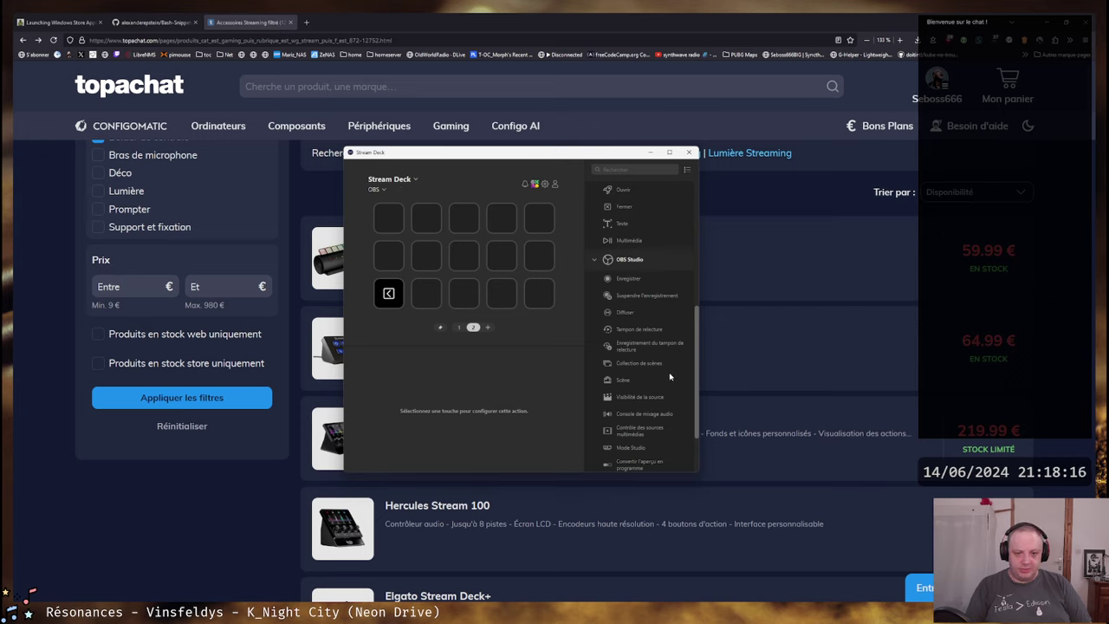
scroll(668, 376, up, 3)
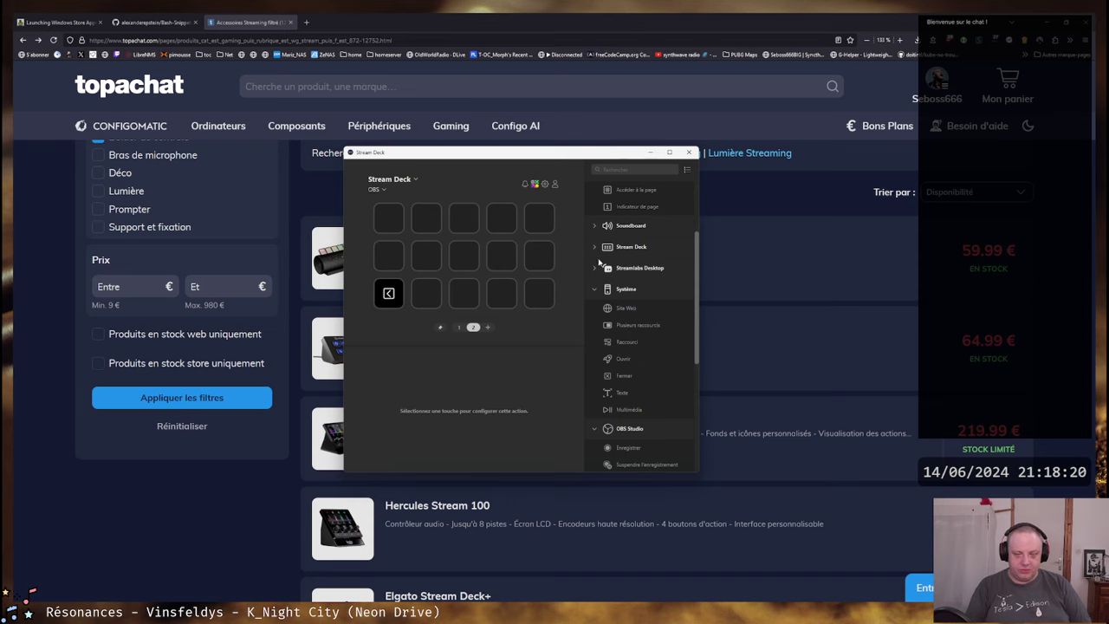
scroll(601, 304, up, 2)
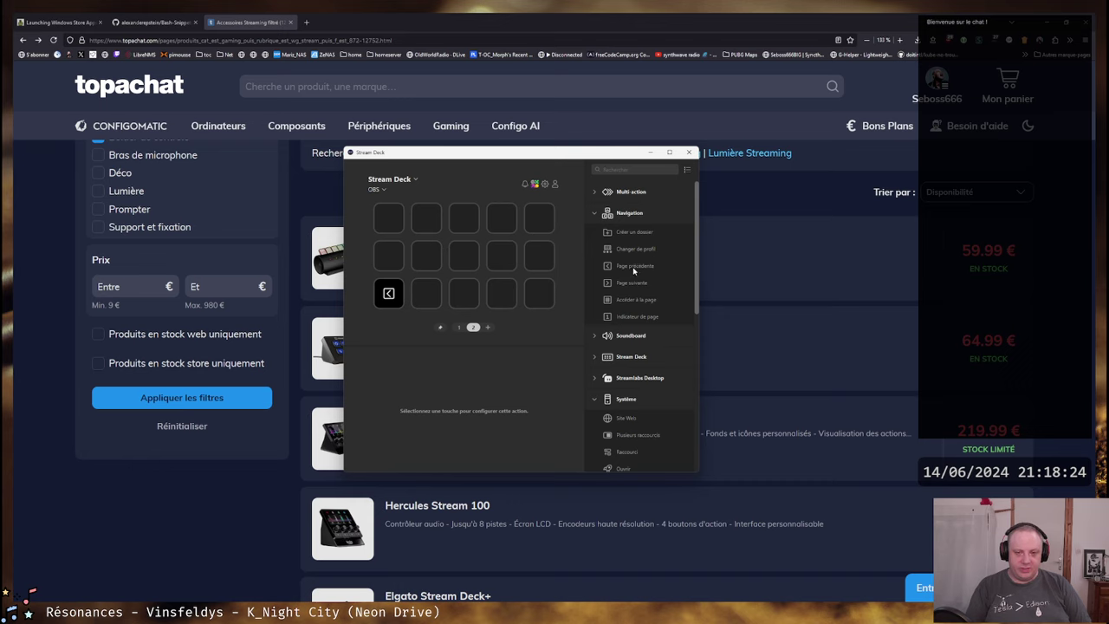
drag(617, 284, 539, 294)
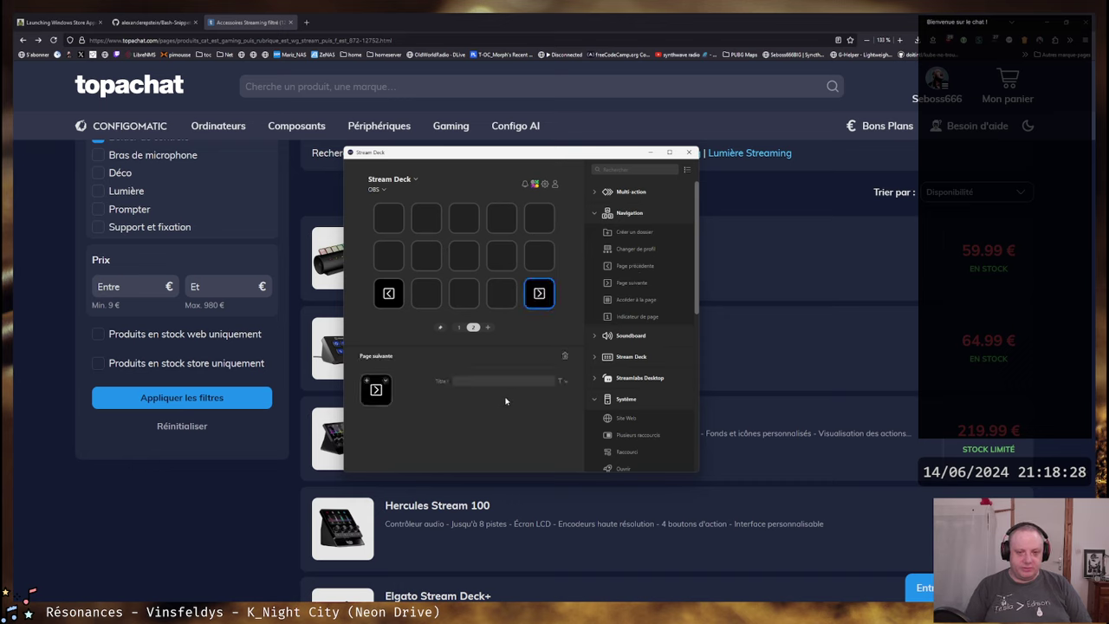
Delete the Page suivante action from its key and remove the second page from the OBS profile.
right_click(539, 294)
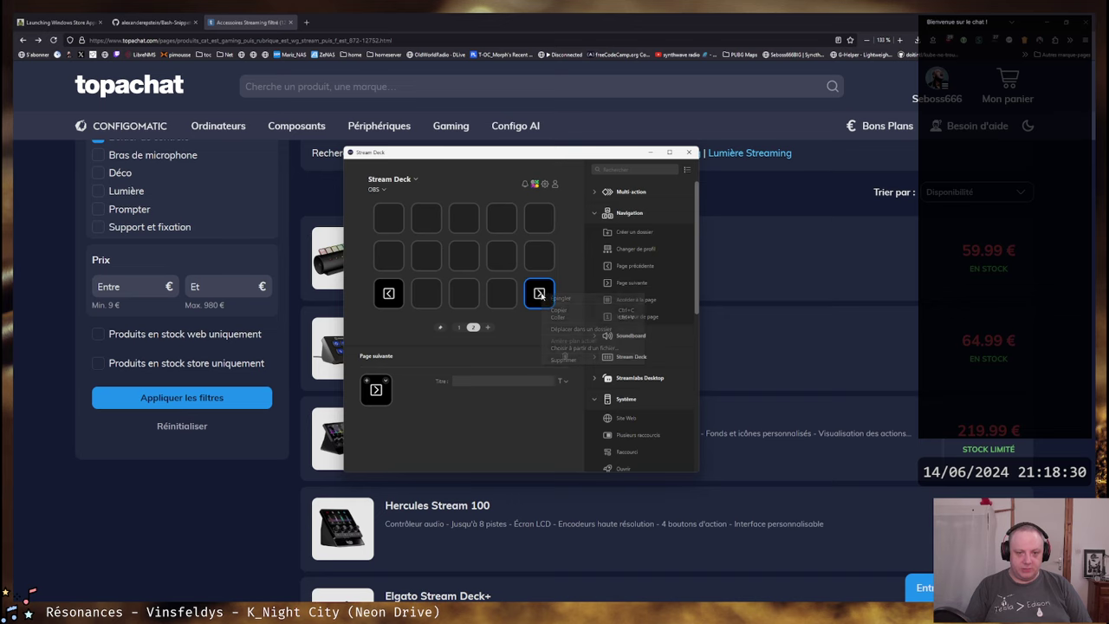
click(564, 364)
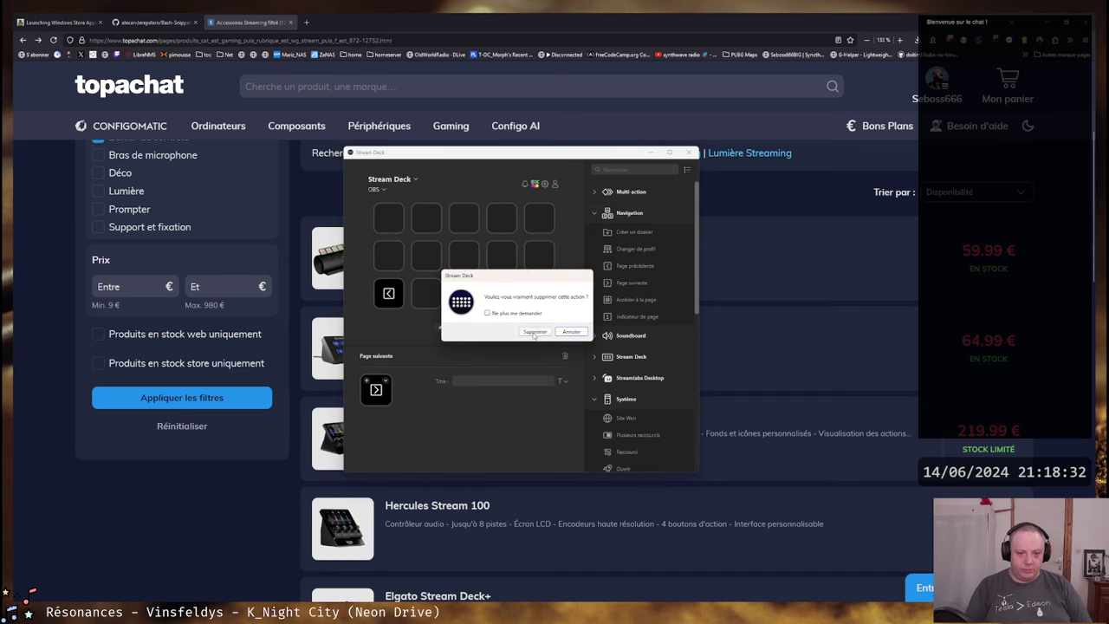
click(536, 335)
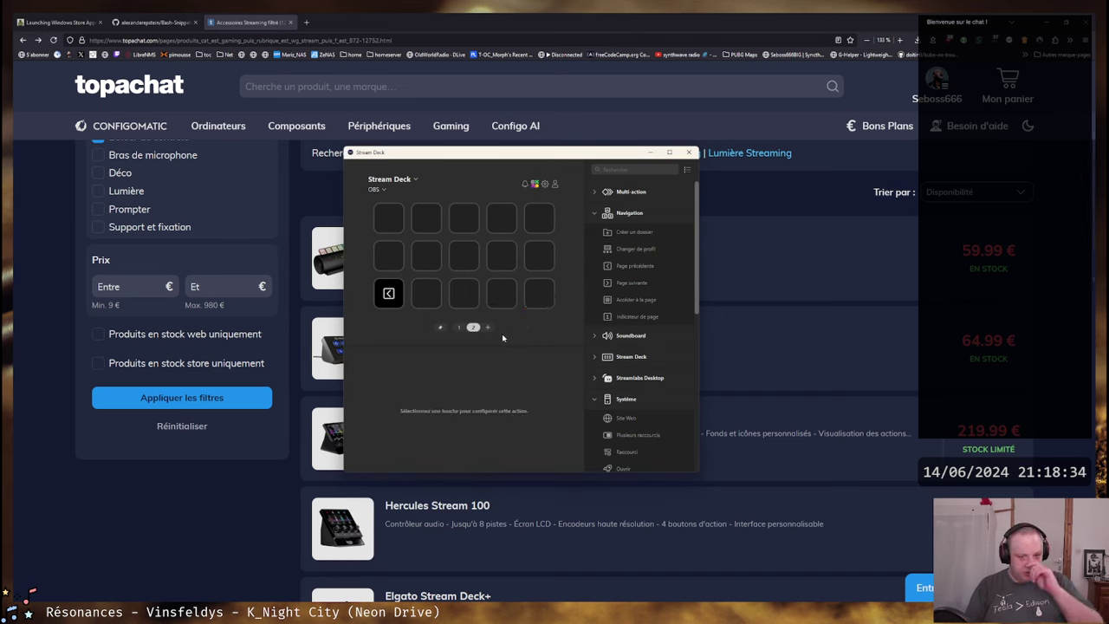
right_click(475, 329)
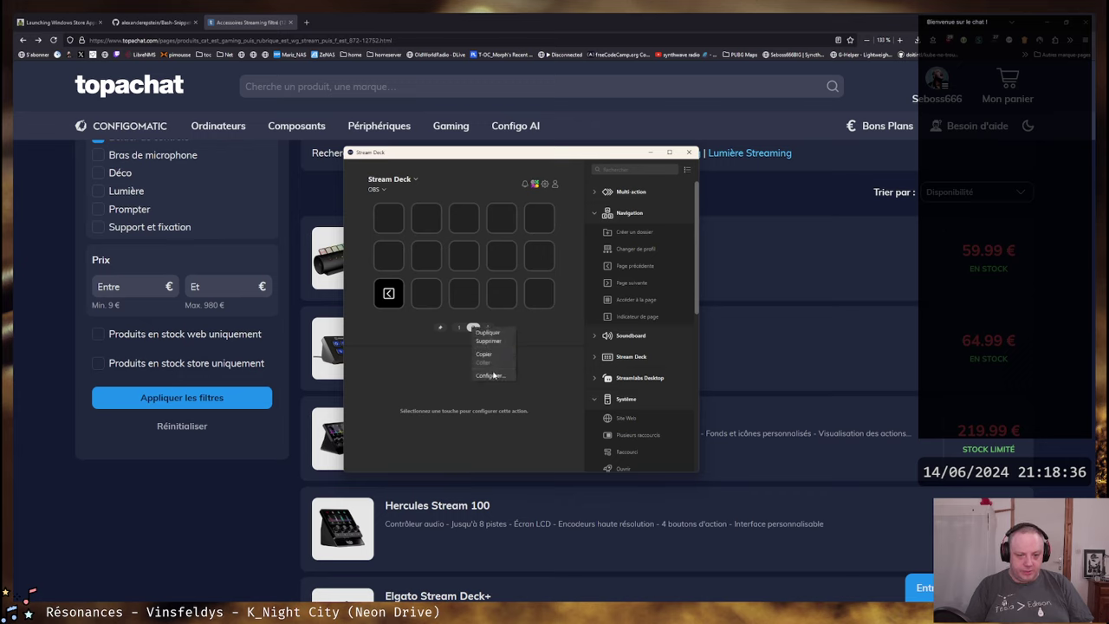
click(496, 342)
click(545, 330)
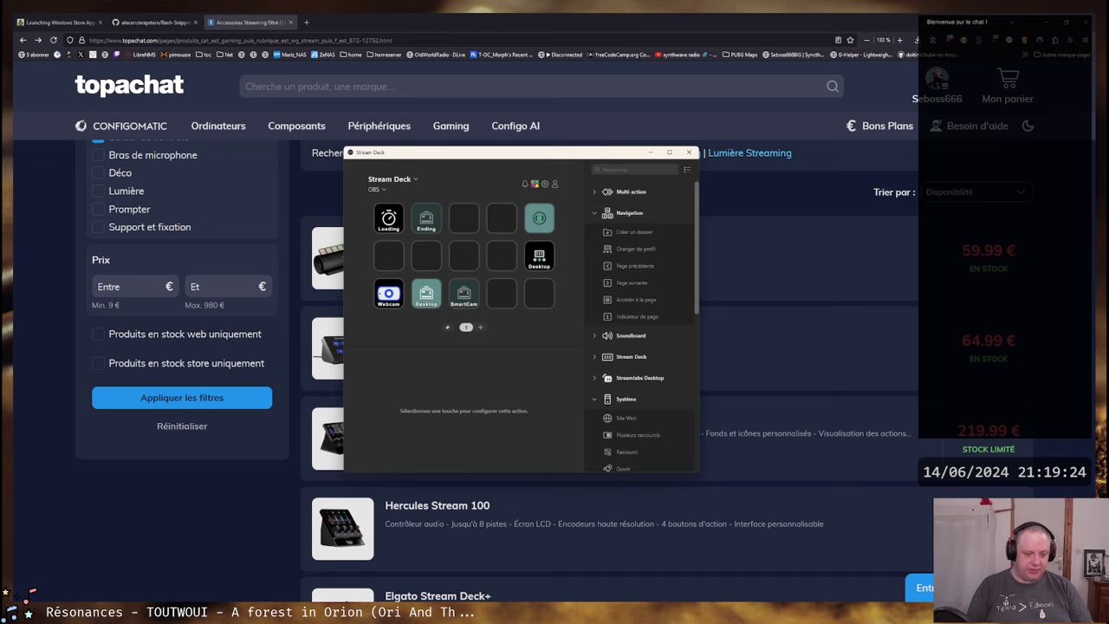
Open the Ending key's settings and compare the icons of its two states.
click(426, 217)
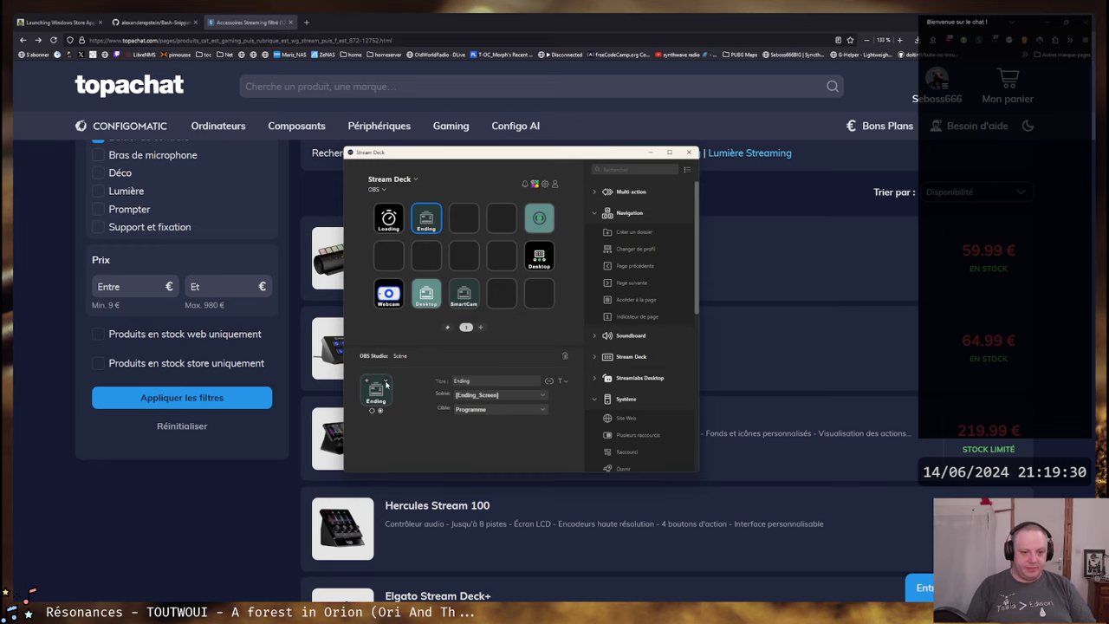
click(371, 410)
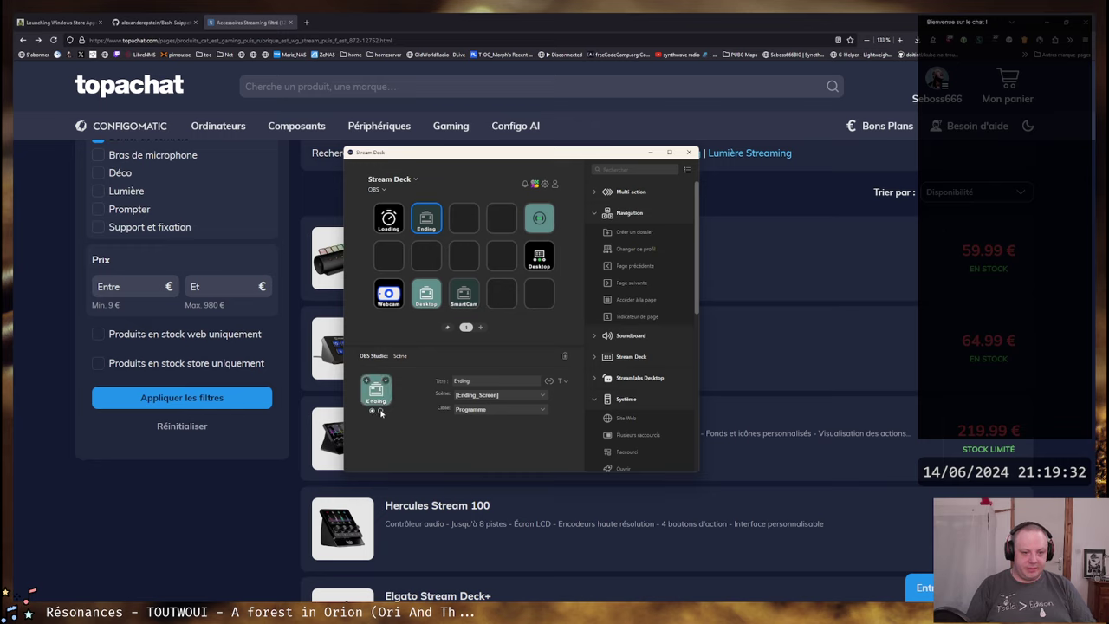
click(380, 411)
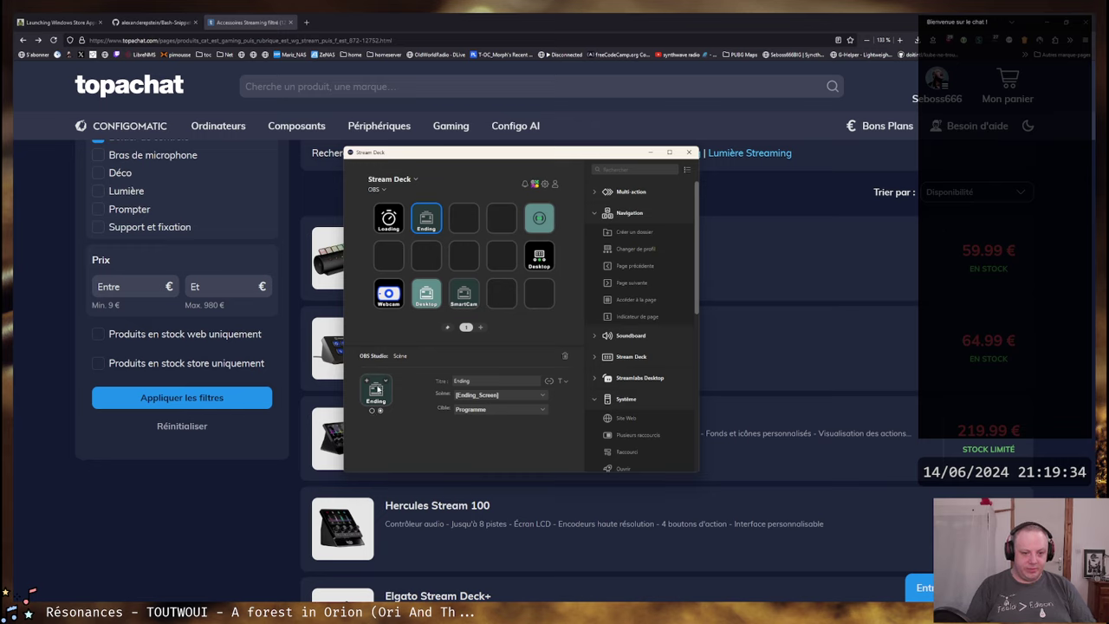
click(372, 411)
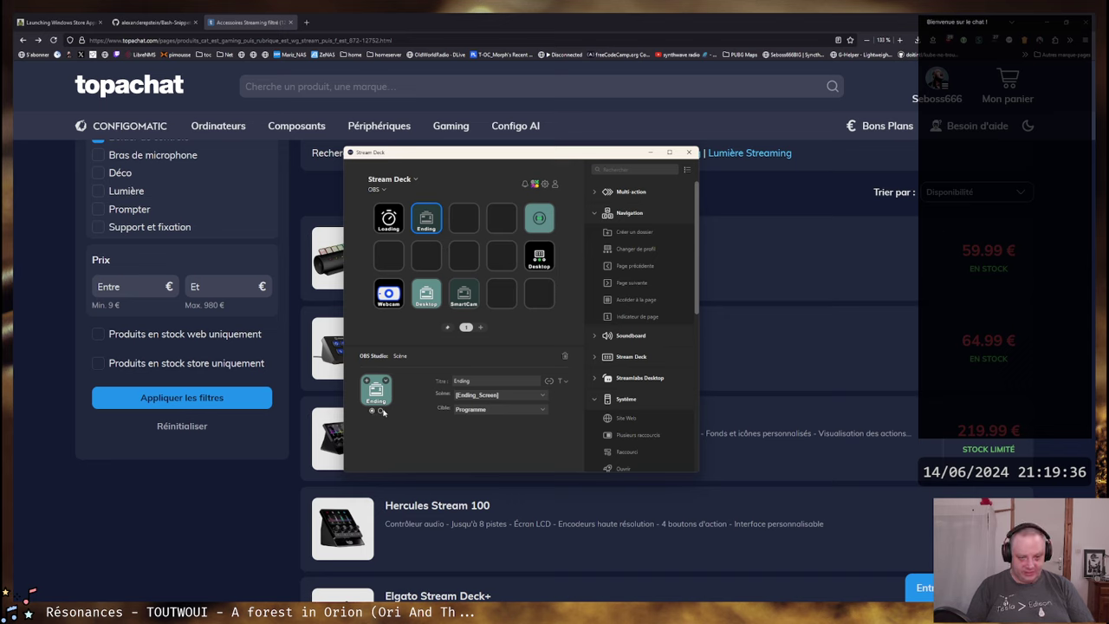
click(380, 412)
Inspect the Ending key's title and the available Cible options without changing them.
click(488, 381)
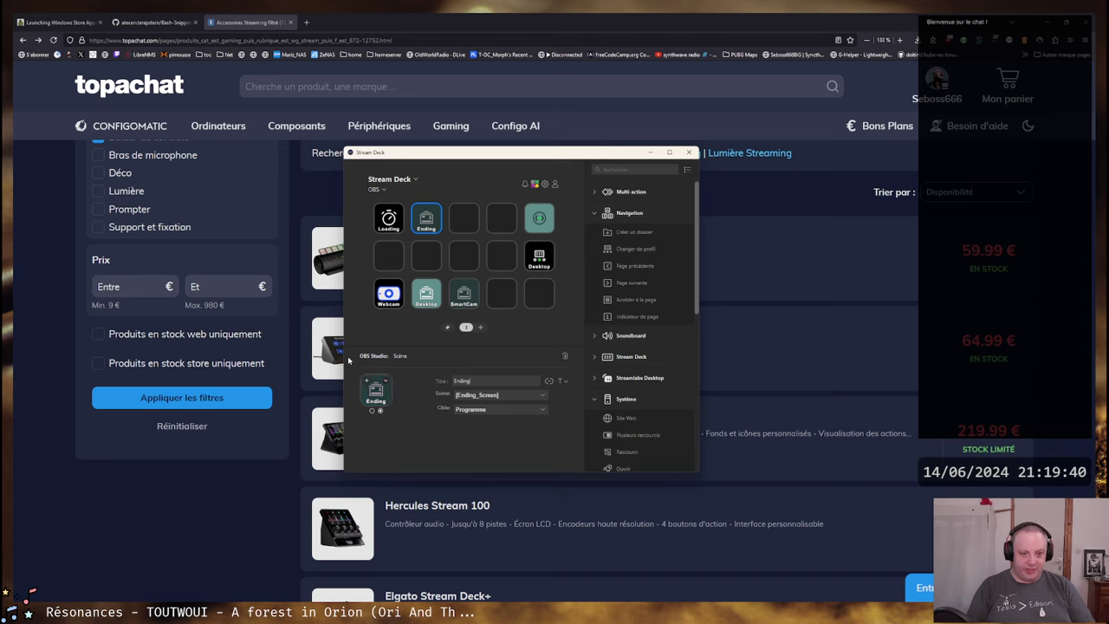
click(480, 410)
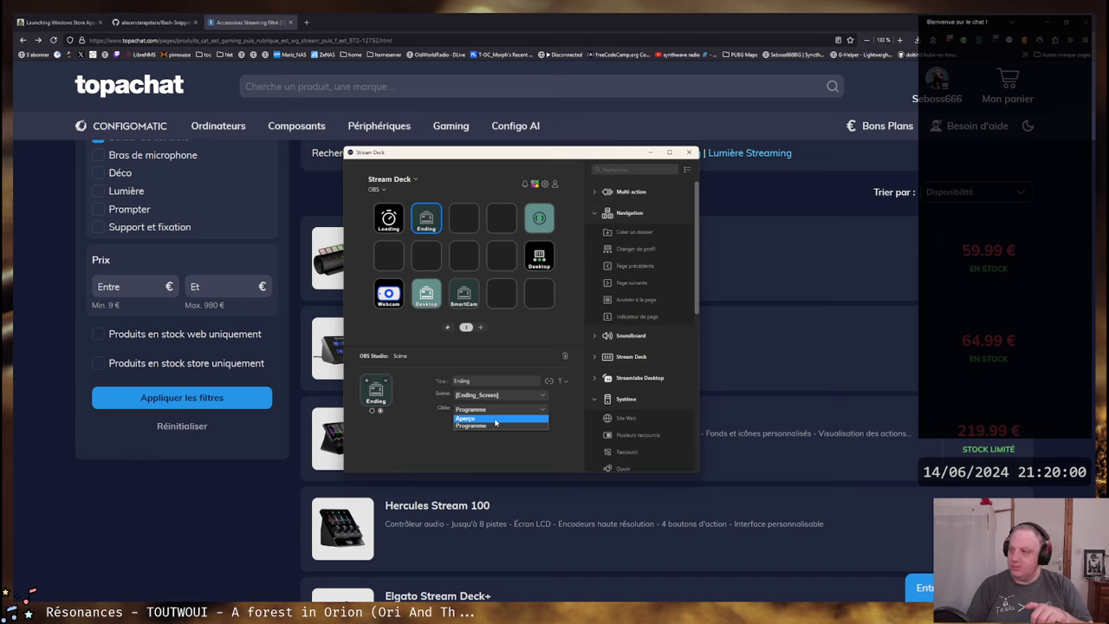
click(493, 408)
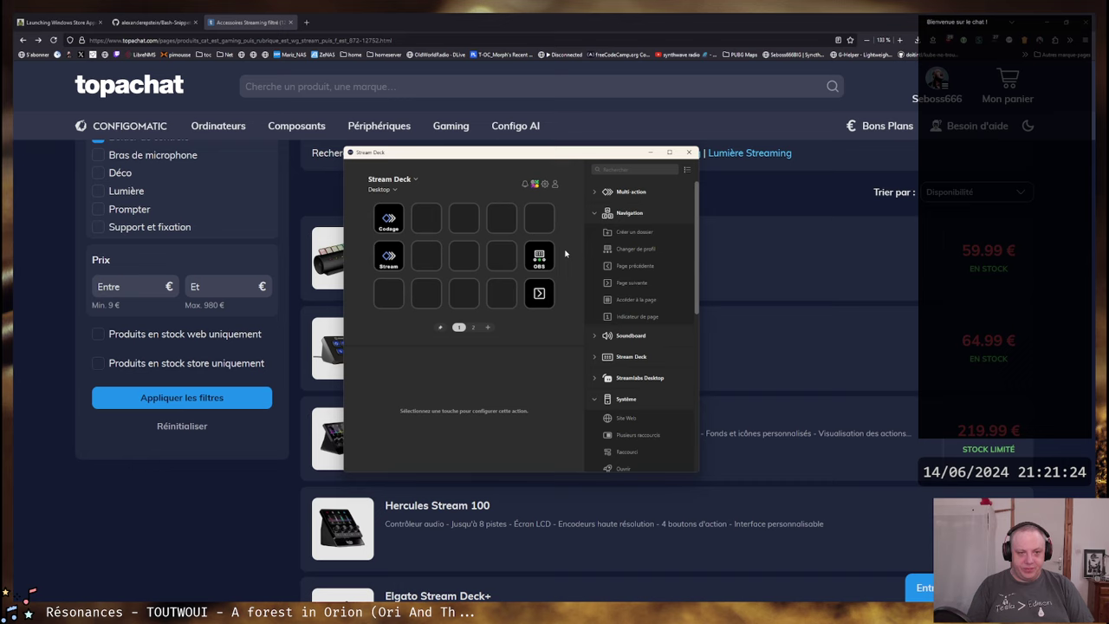
Check the list of available profiles from the Desktop profile and close it.
click(395, 190)
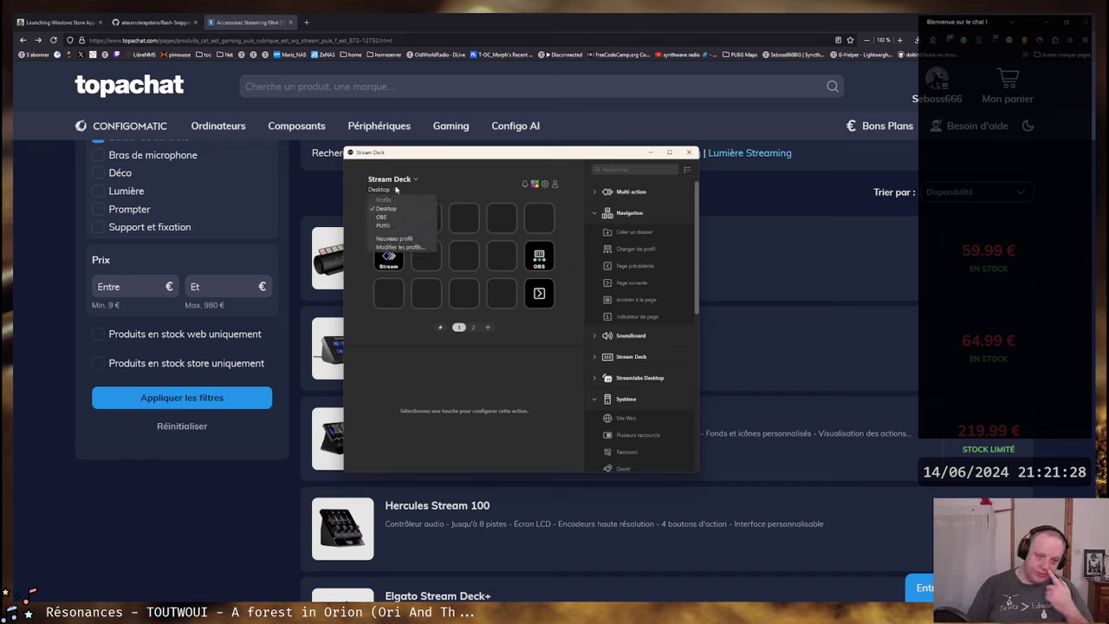
click(396, 190)
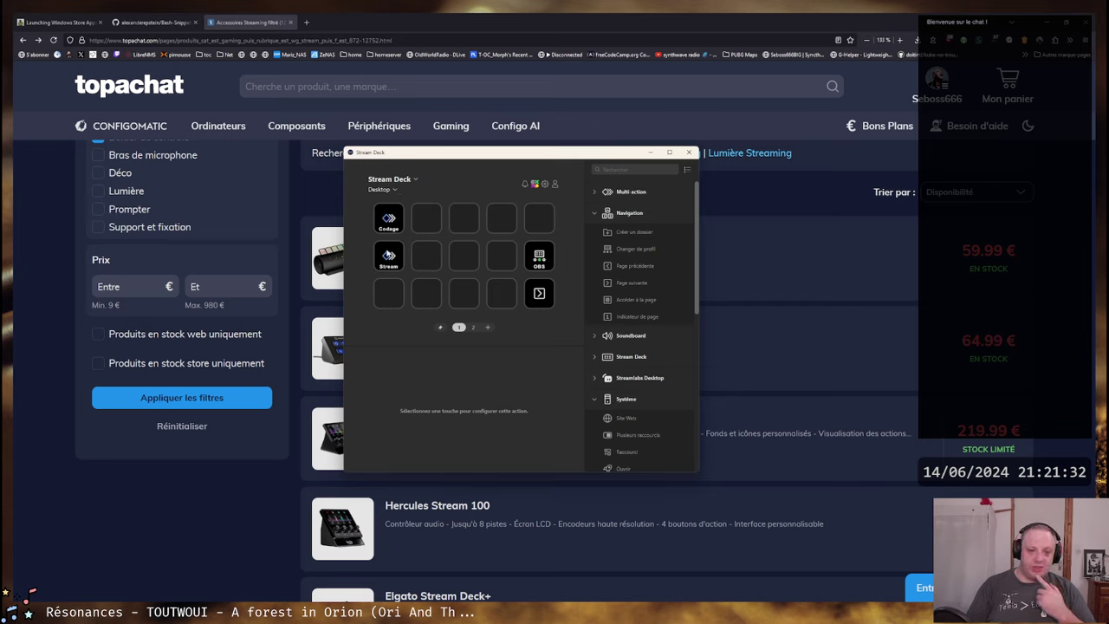
Collapse the Navigation, Système and OBS Studio action categories and expand the Multi-action category.
click(597, 222)
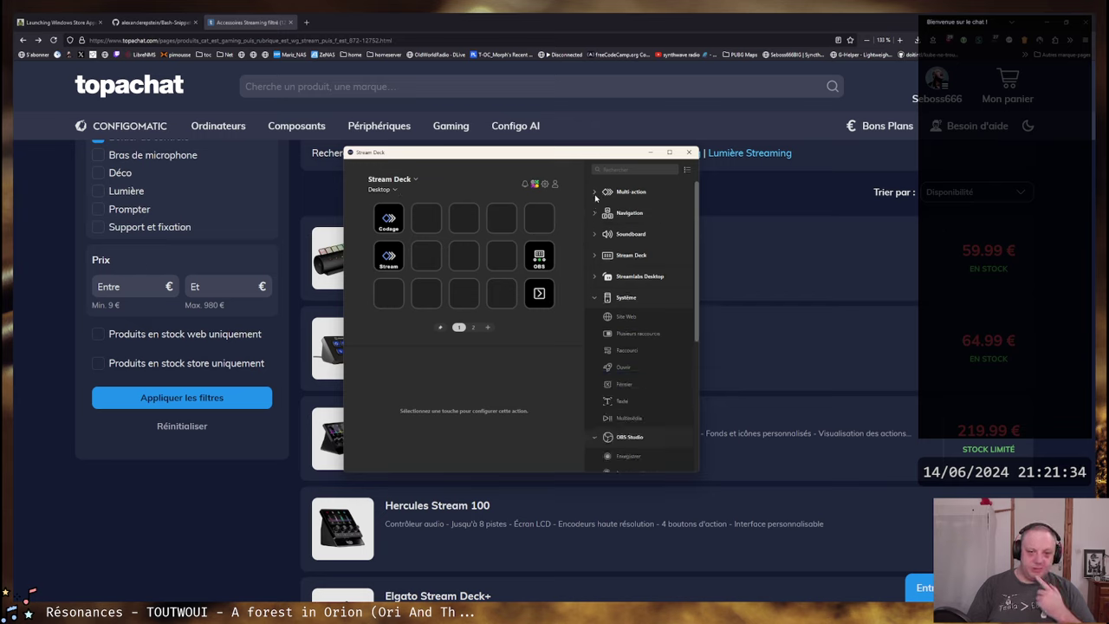
click(594, 297)
click(594, 318)
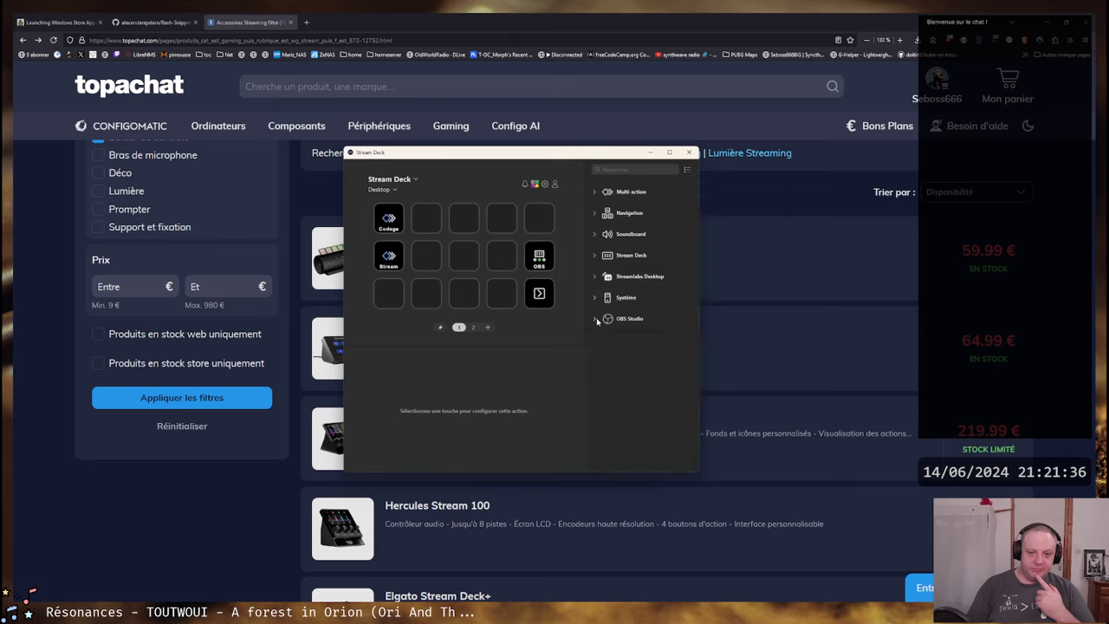
click(594, 192)
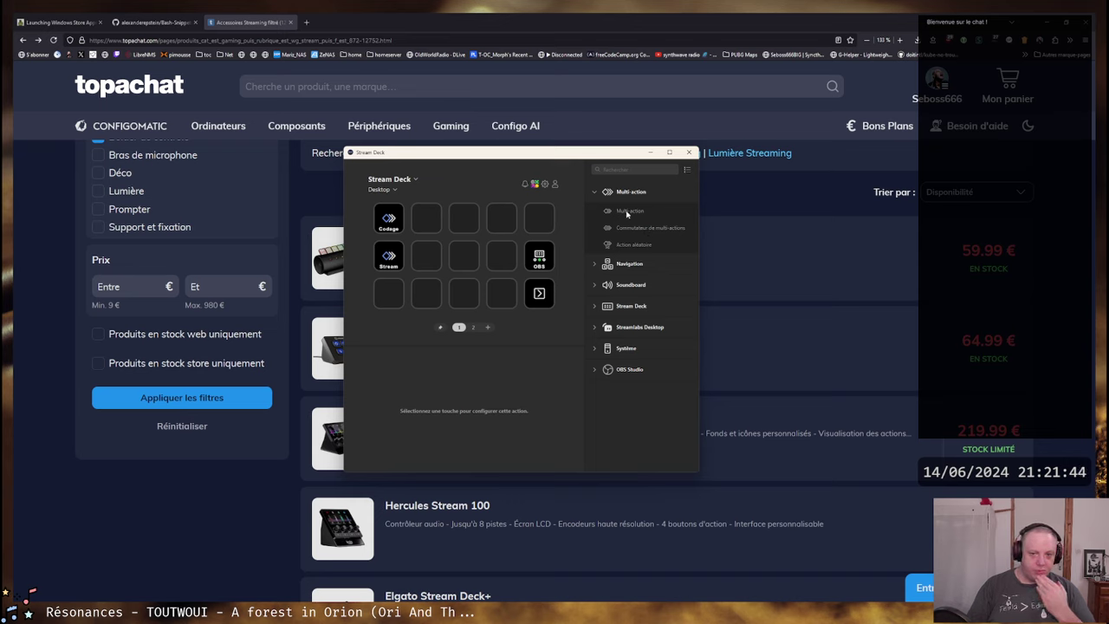
Open the contents of the Codage multi-action and inspect its Sublime Text and WinTerm launch actions.
click(388, 220)
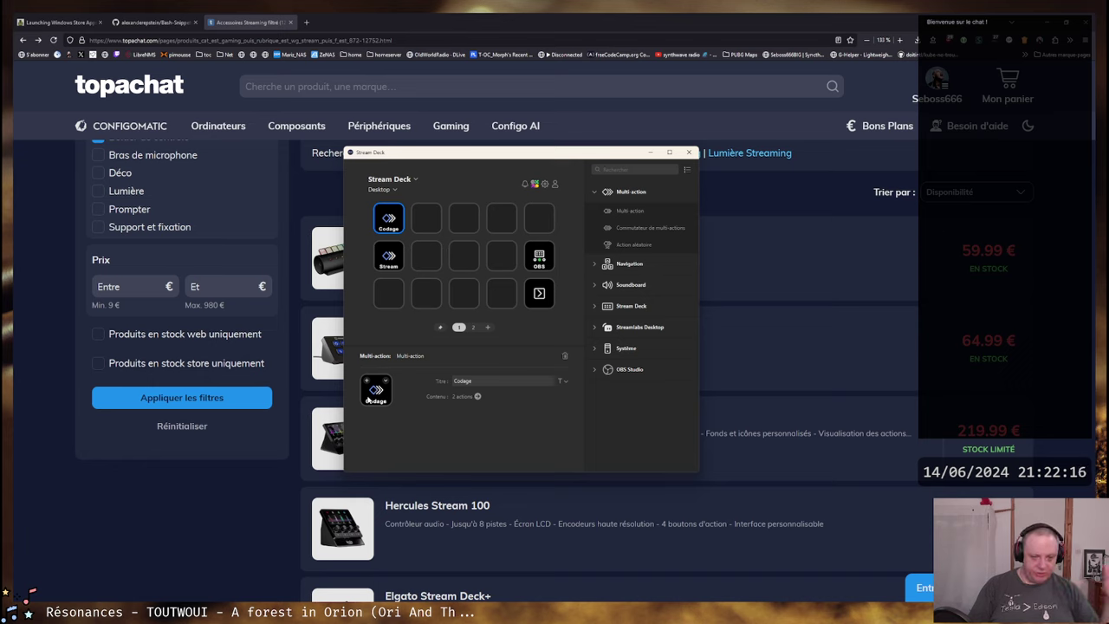
click(476, 396)
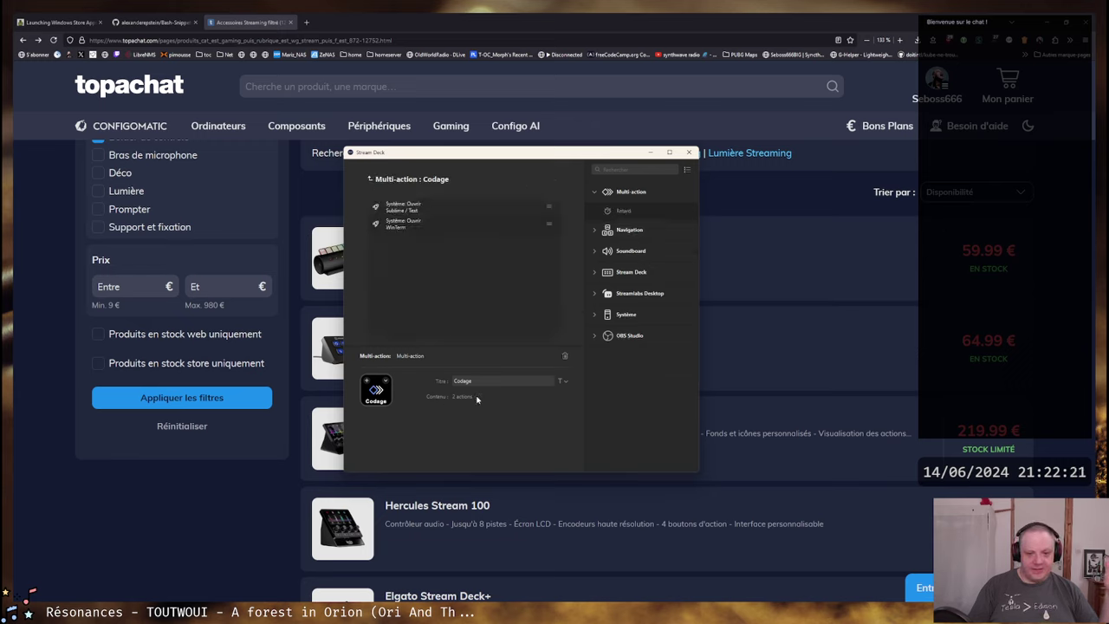
click(436, 208)
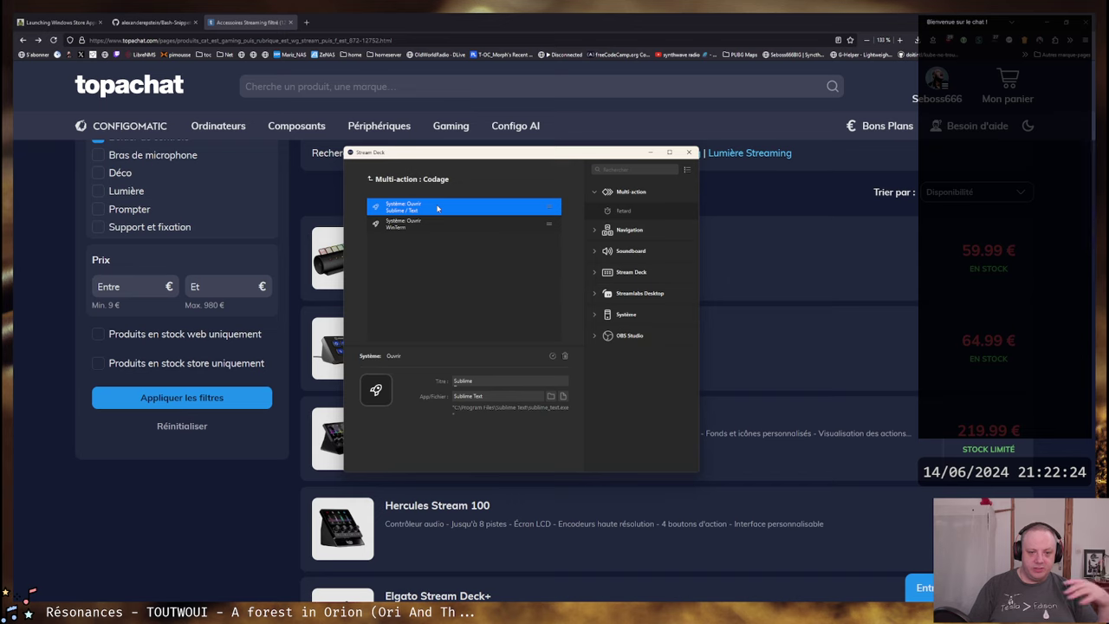
click(438, 225)
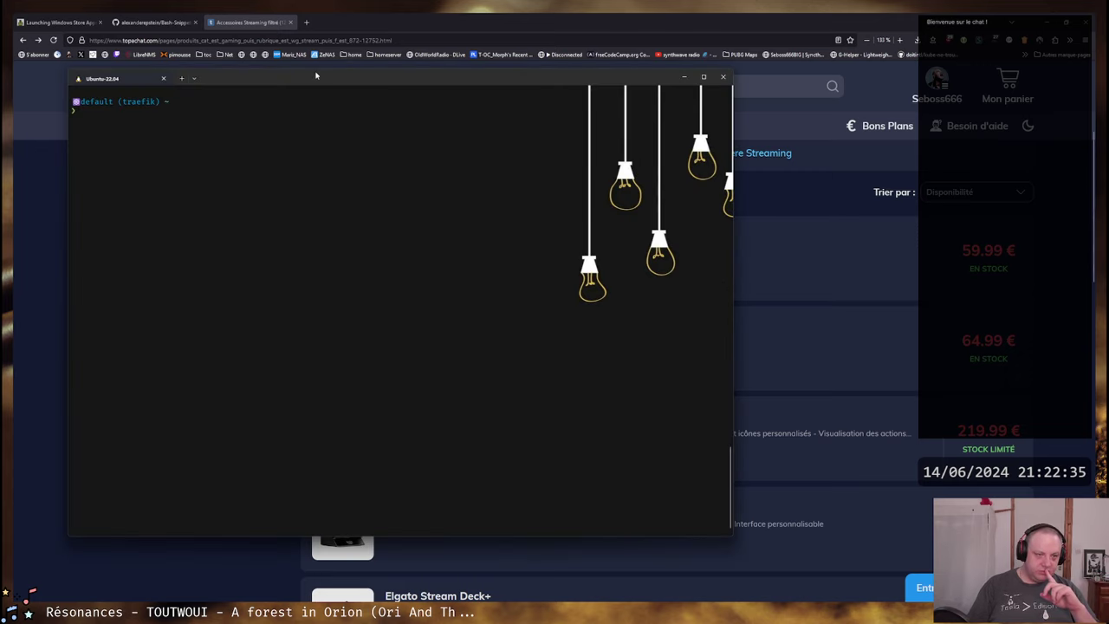
Reposition the Ubuntu-22.04 terminal window, clear its prompt and end the session.
drag(316, 76, 450, 79)
key(Return)
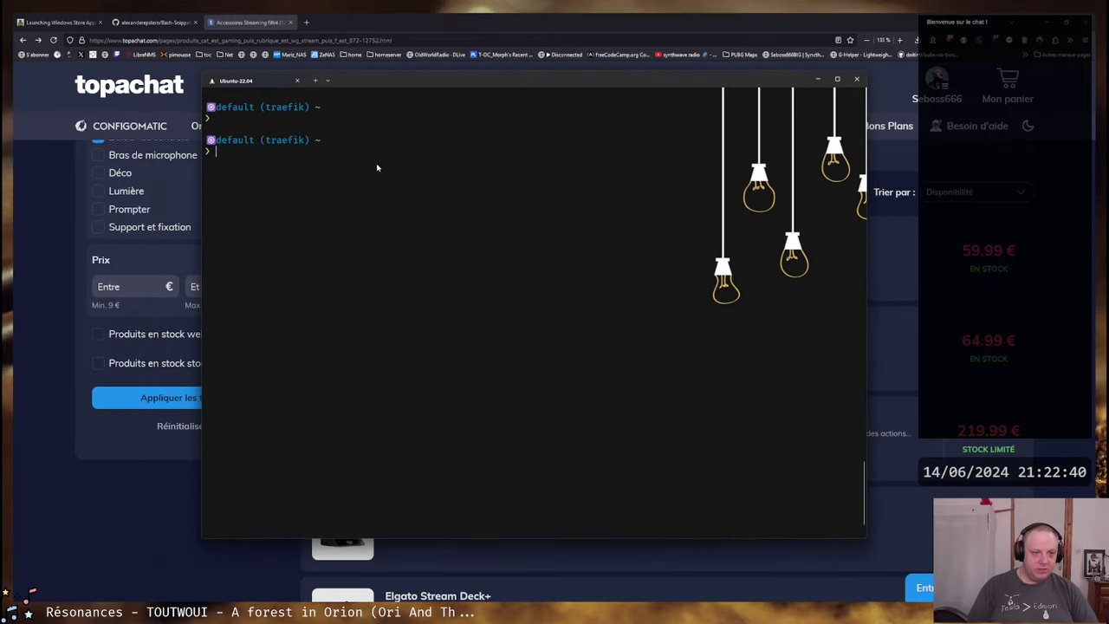
key(ctrl+l)
key(ctrl+d)
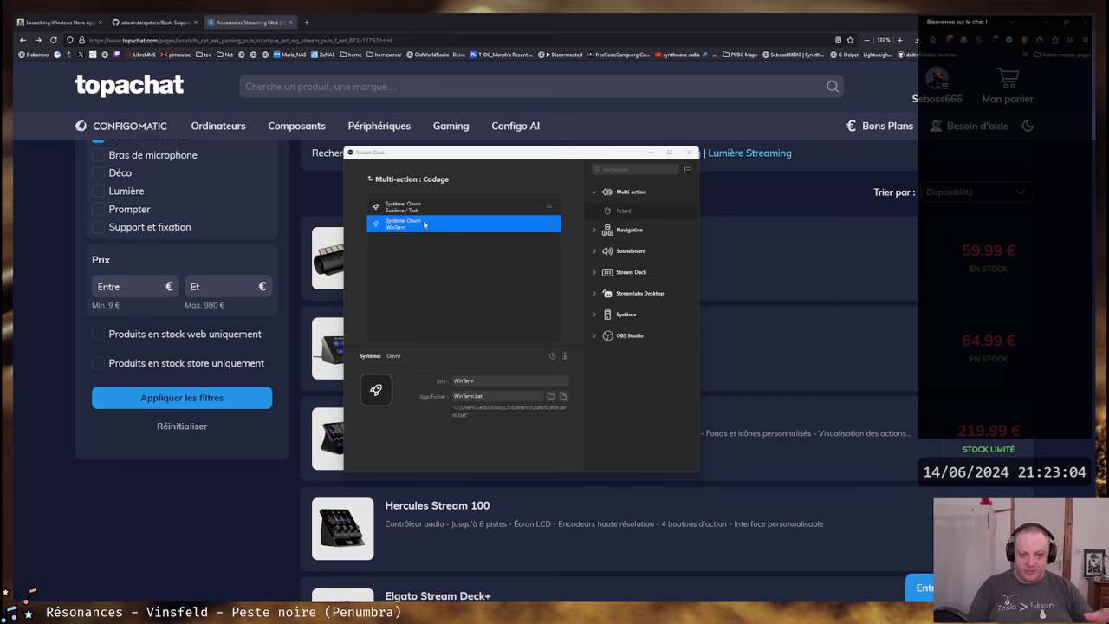
Add a Système Ouvrir action to the Codage multi-action that launches EaseUS Partition Master.
click(422, 208)
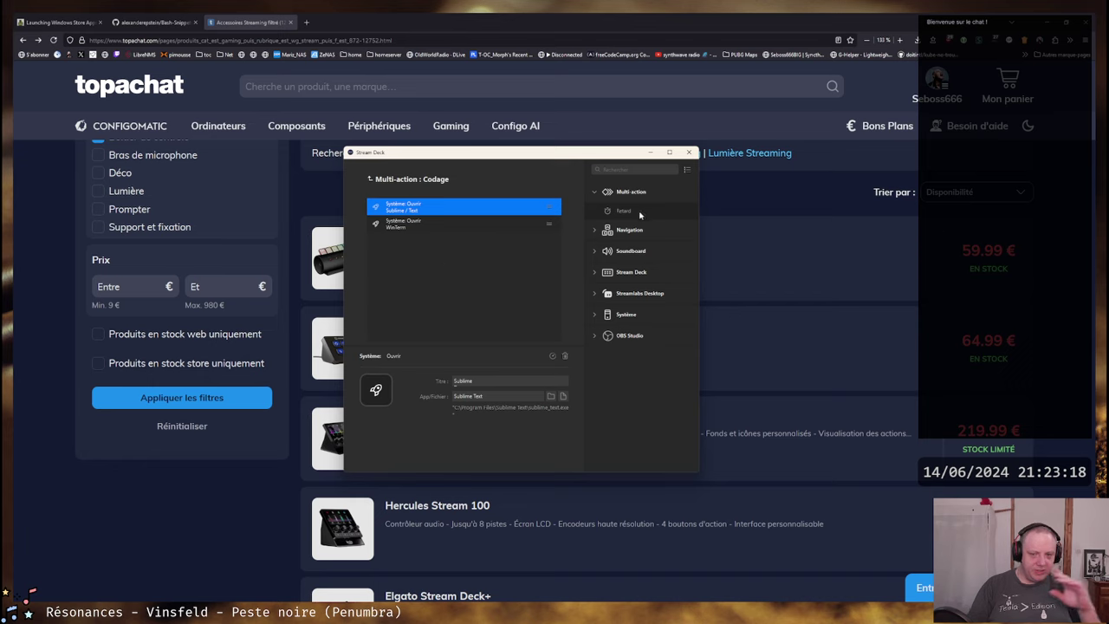
click(606, 315)
drag(624, 367, 437, 288)
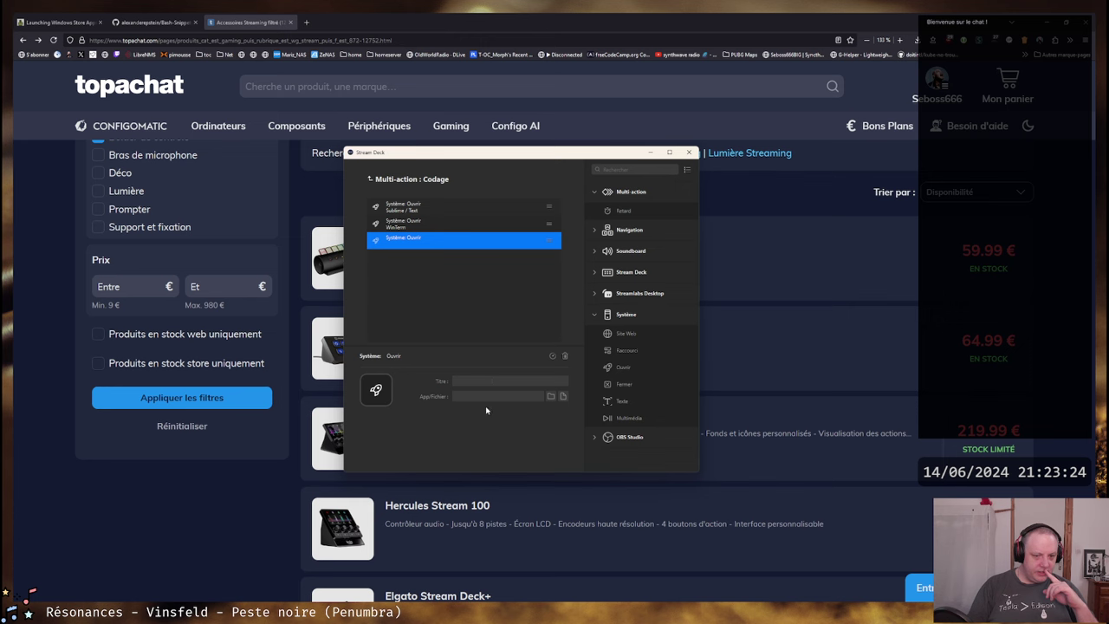
click(562, 396)
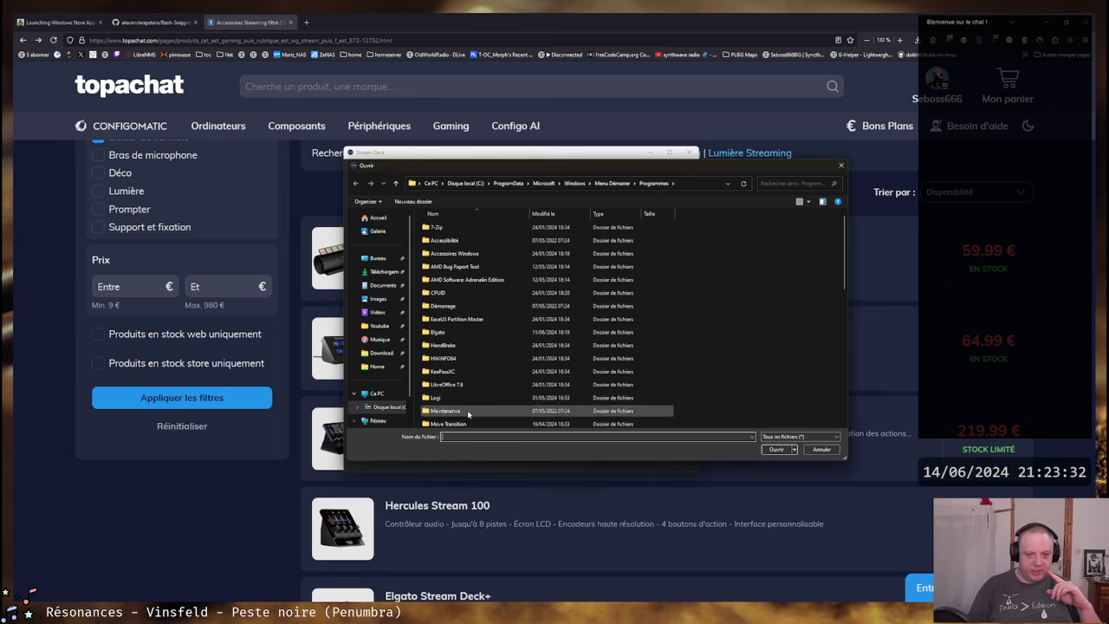
double_click(480, 319)
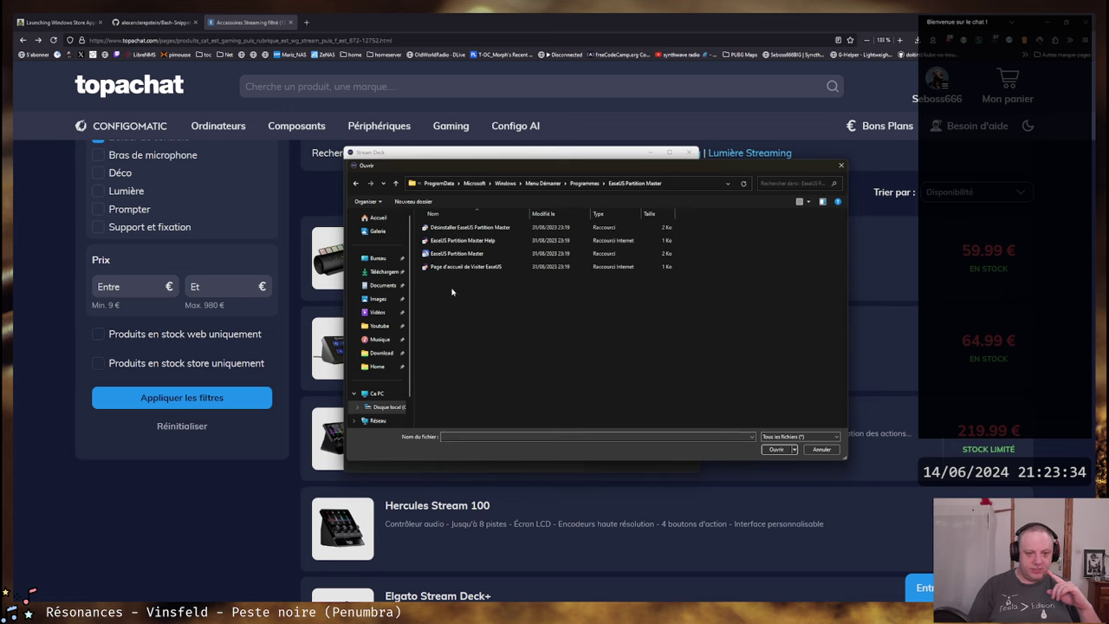
double_click(456, 253)
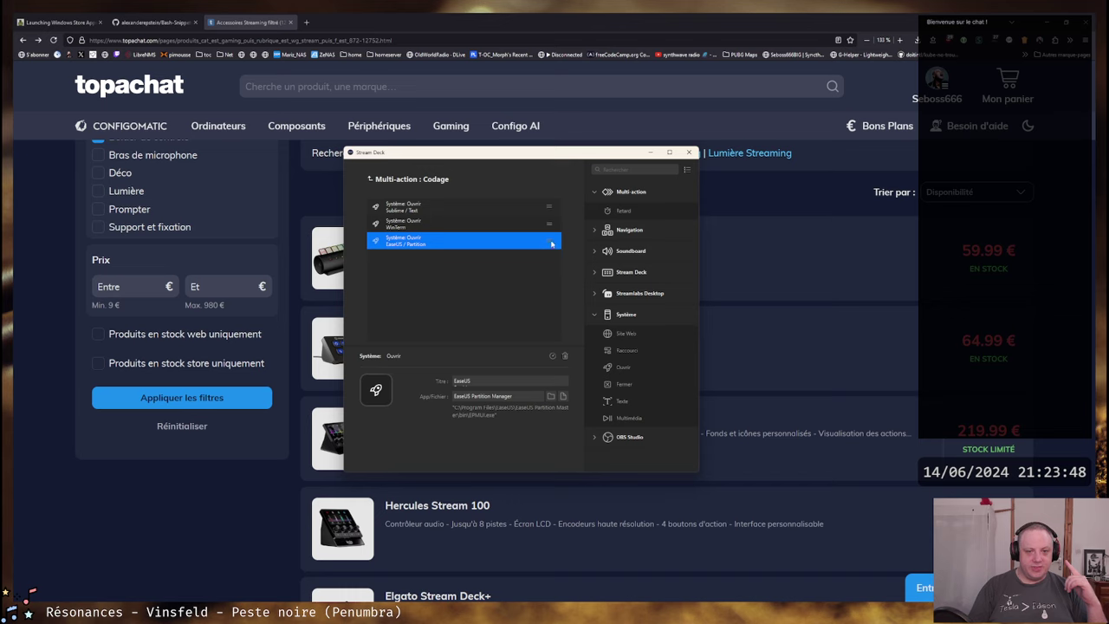
Delete the EaseUS Partition Master launch action from the Codage multi-action.
mouse_move(550, 242)
mouse_down()
mouse_move(550, 223)
mouse_move(550, 241)
mouse_up()
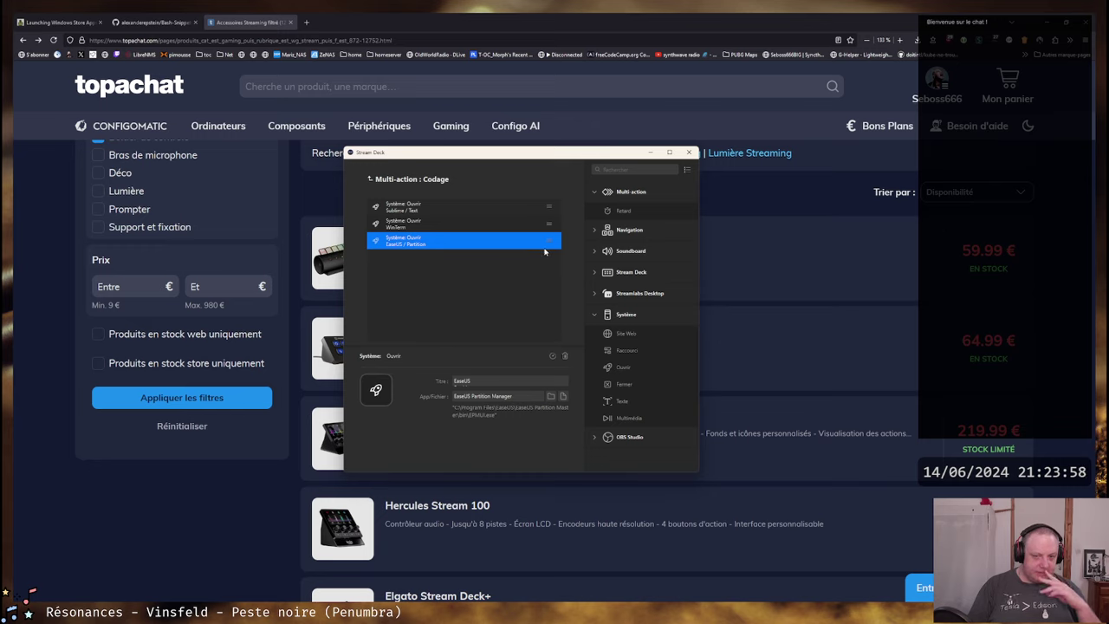
right_click(500, 241)
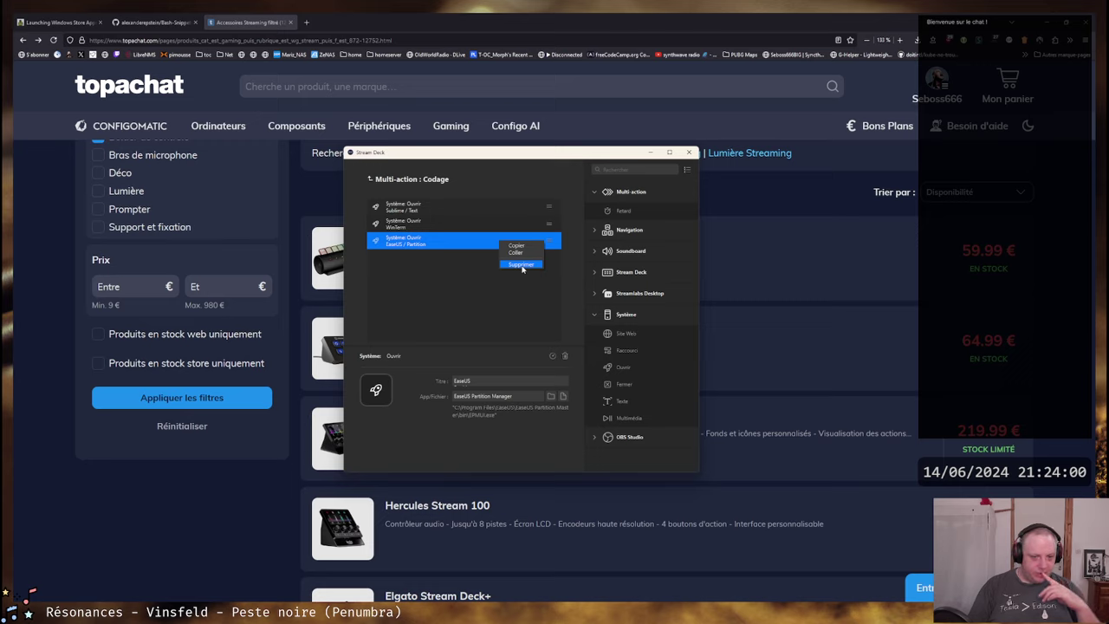
click(522, 267)
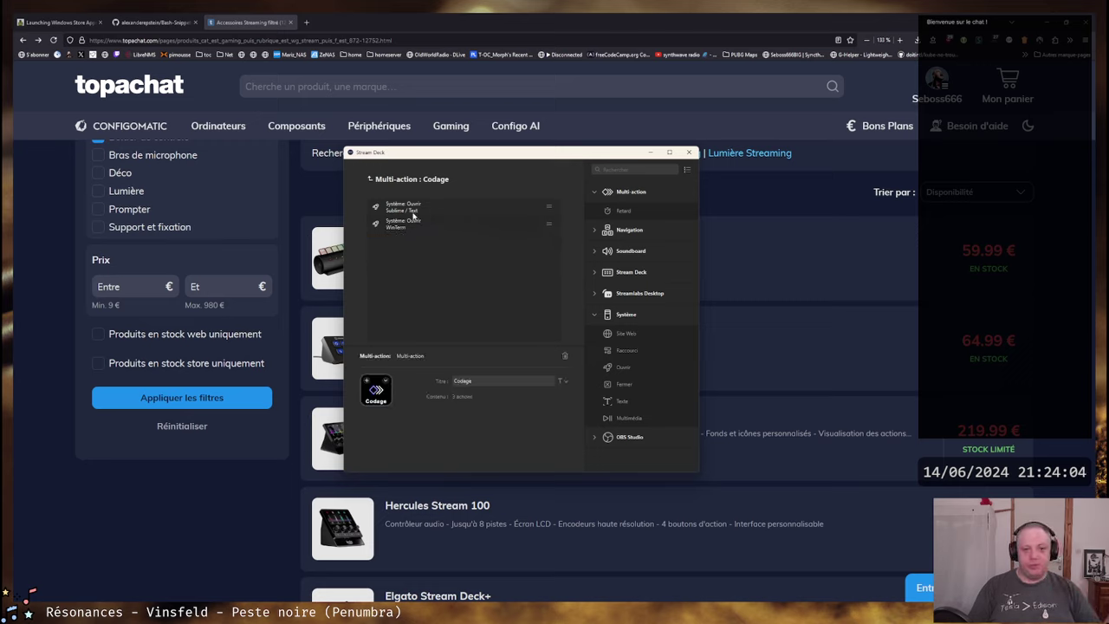
Check which Soundboard and Navigation actions are available for use inside the Codage multi-action.
click(595, 253)
click(593, 251)
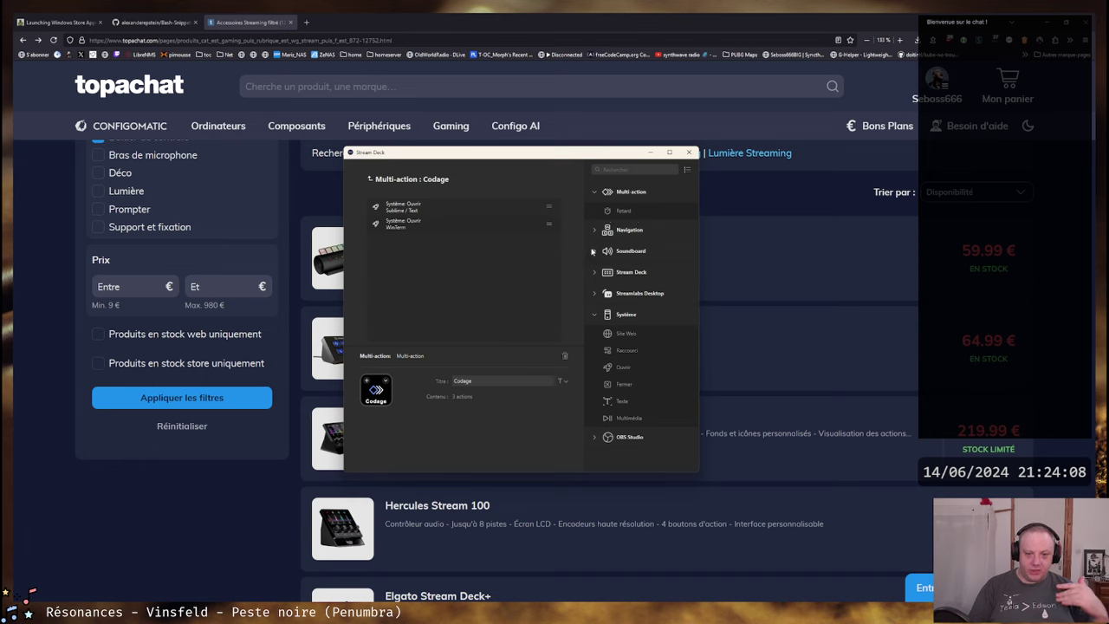
click(594, 252)
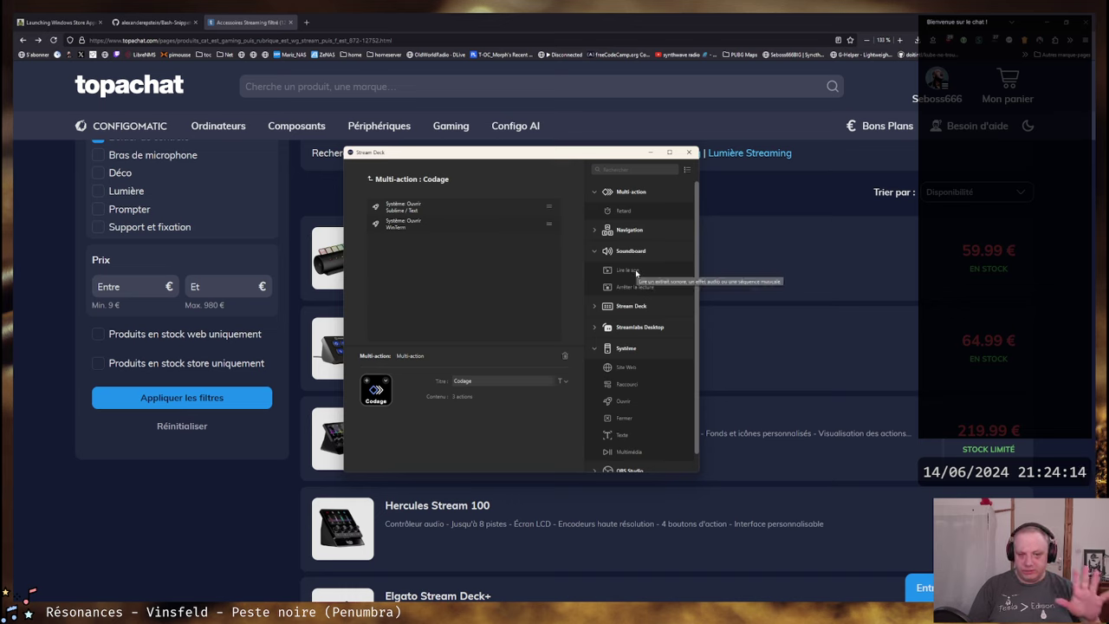
click(594, 230)
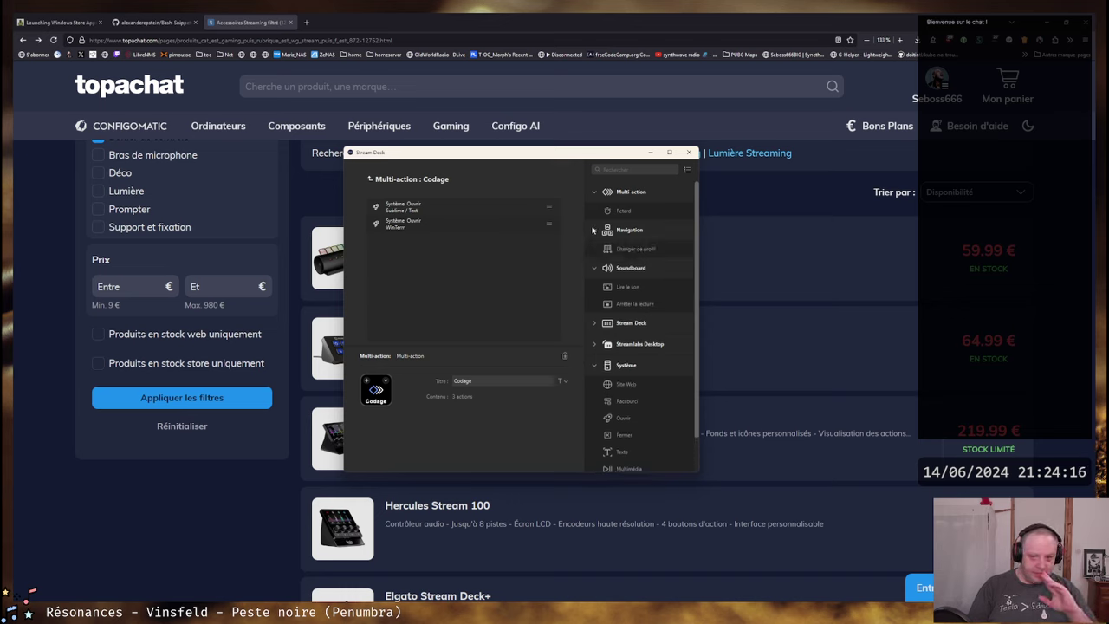
click(594, 230)
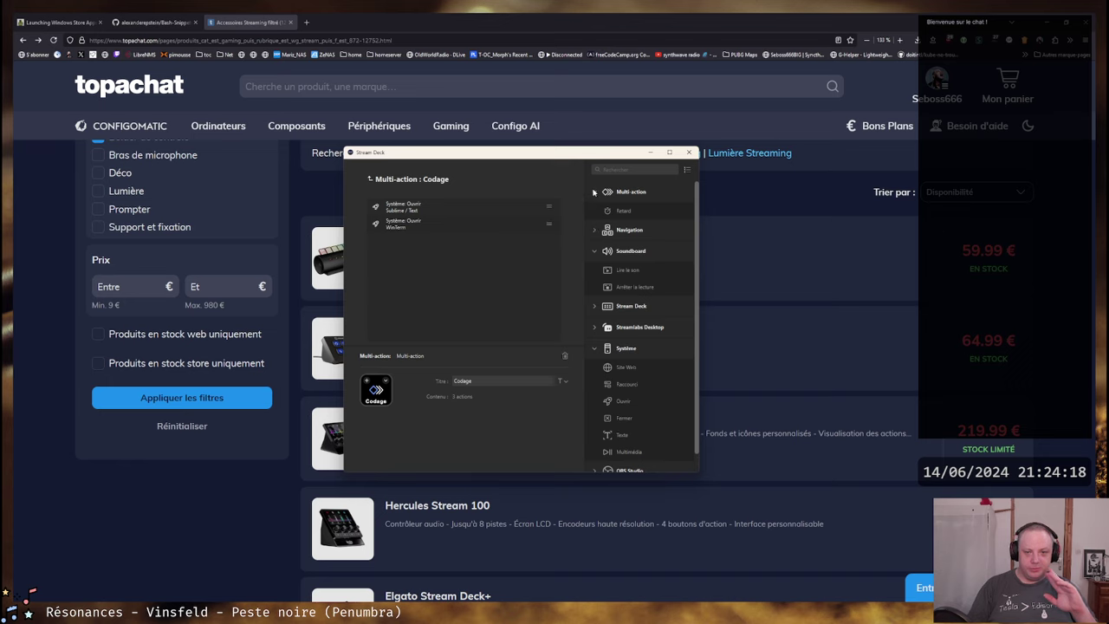
Add a Changer de profil action to the Codage multi-action and check the profiles it can switch to.
click(594, 230)
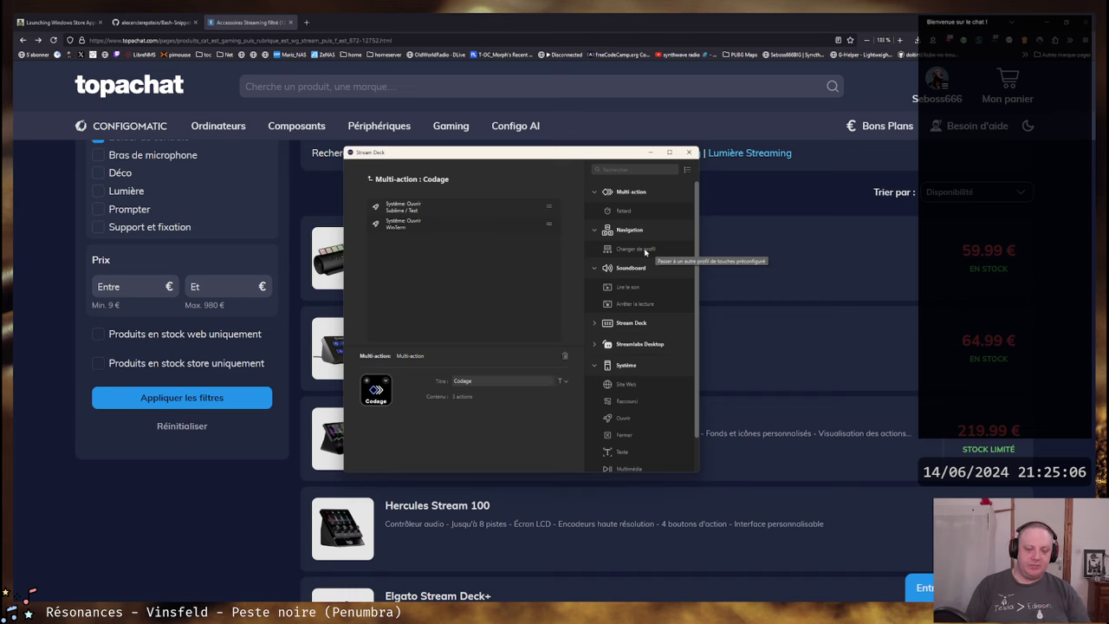
drag(644, 251, 459, 260)
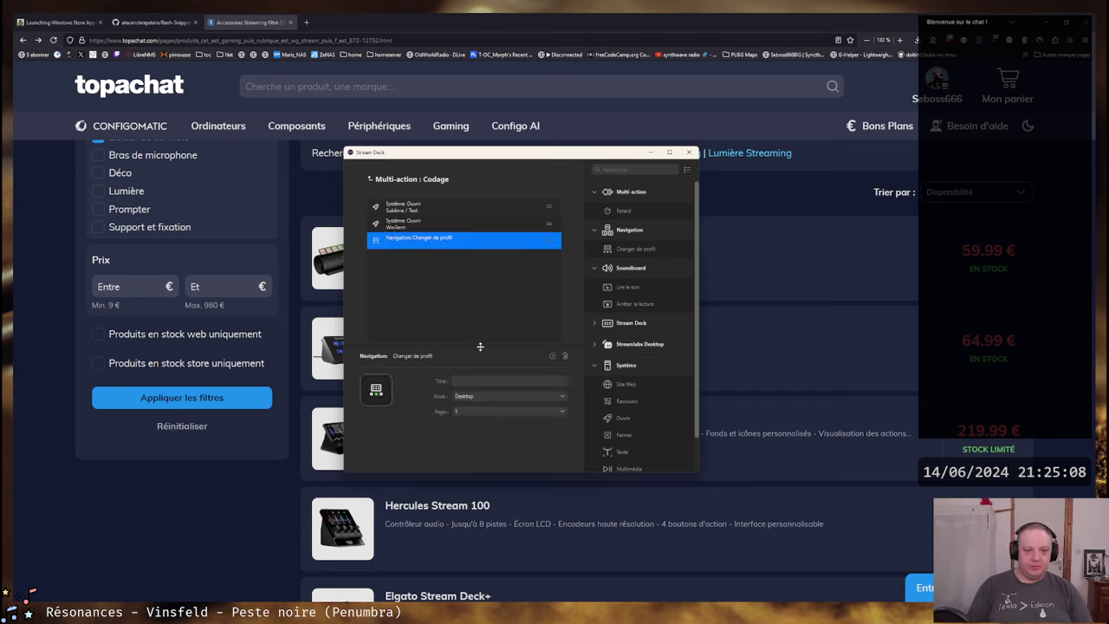
click(472, 394)
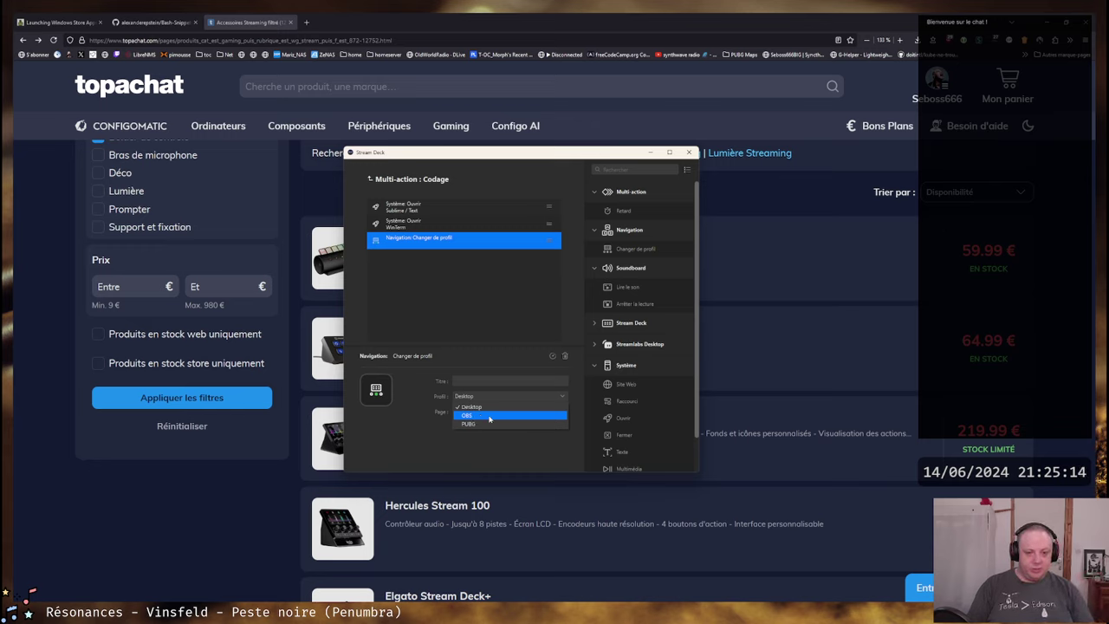
click(531, 399)
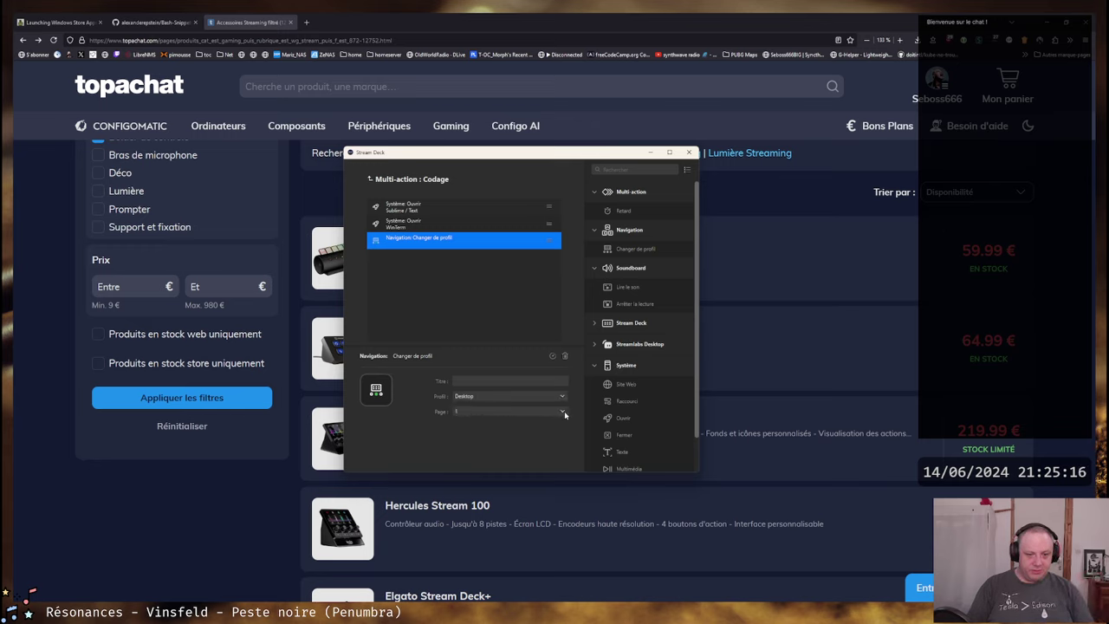
Check the page choices of the Changer de profil action and delete it from the Codage multi-action.
click(563, 414)
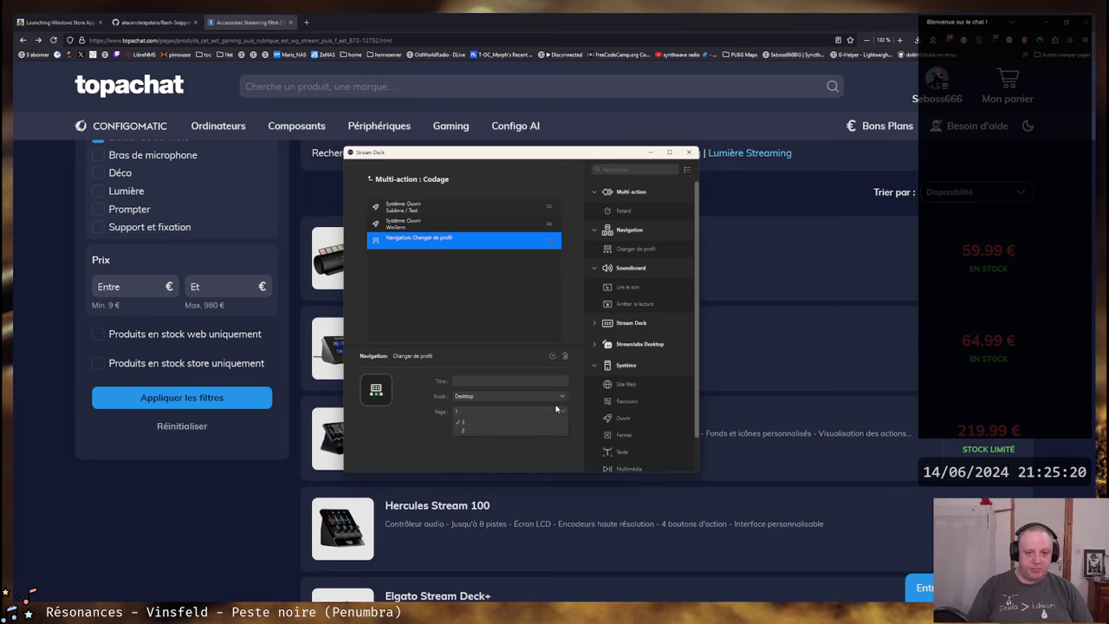
click(563, 414)
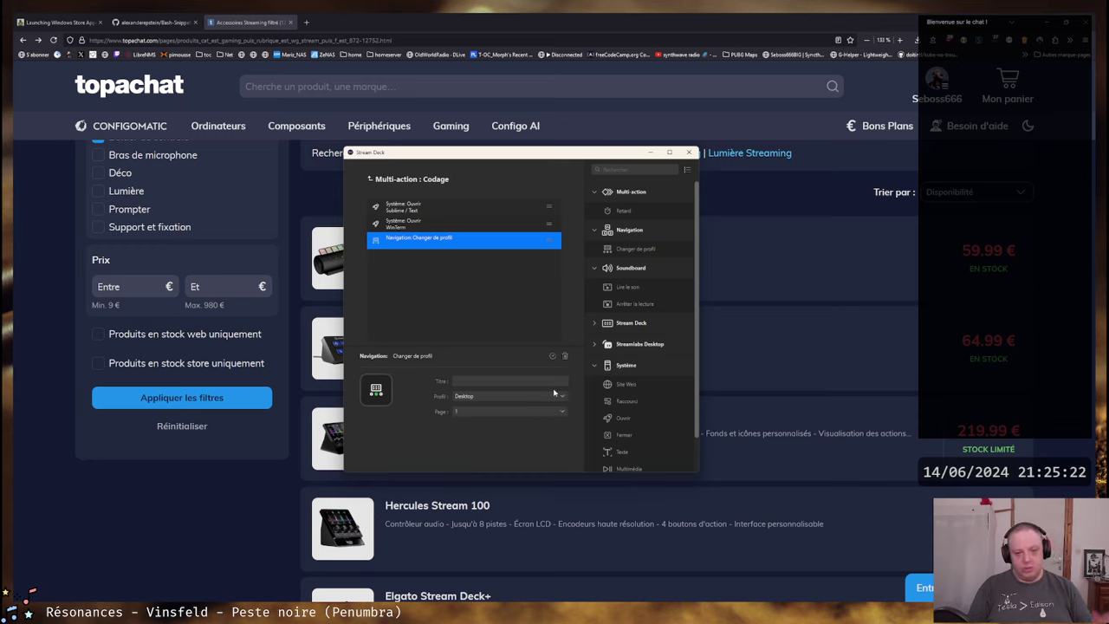
click(565, 356)
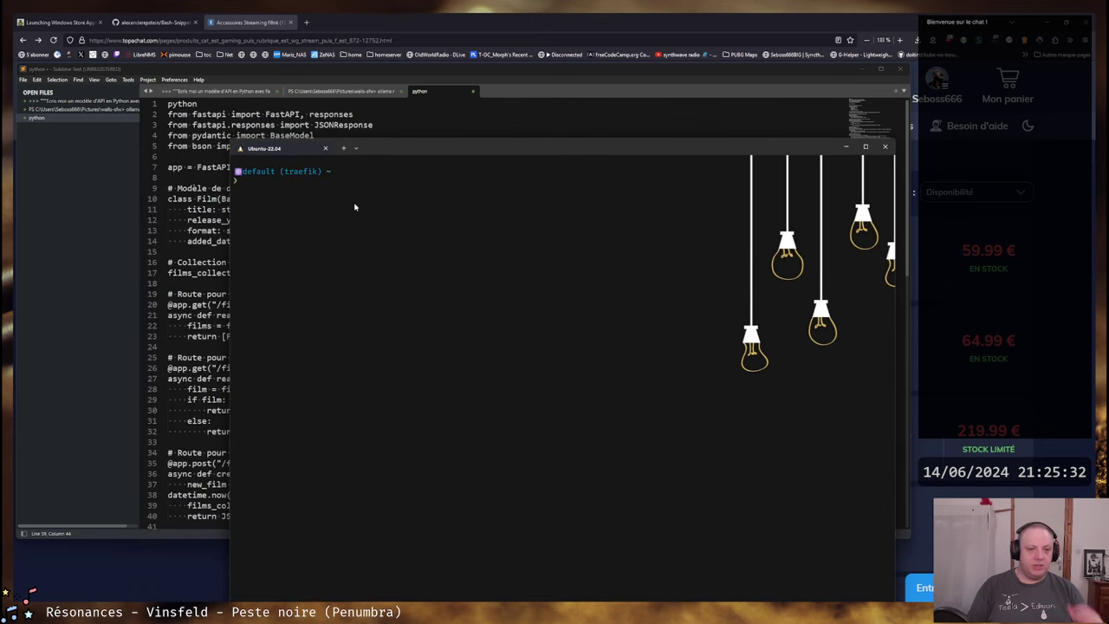
Switch to the browser article "Launching Windows Store Apps On Stream Deck" and read from its title down to the Trello shortcut properties.
drag(523, 148, 477, 134)
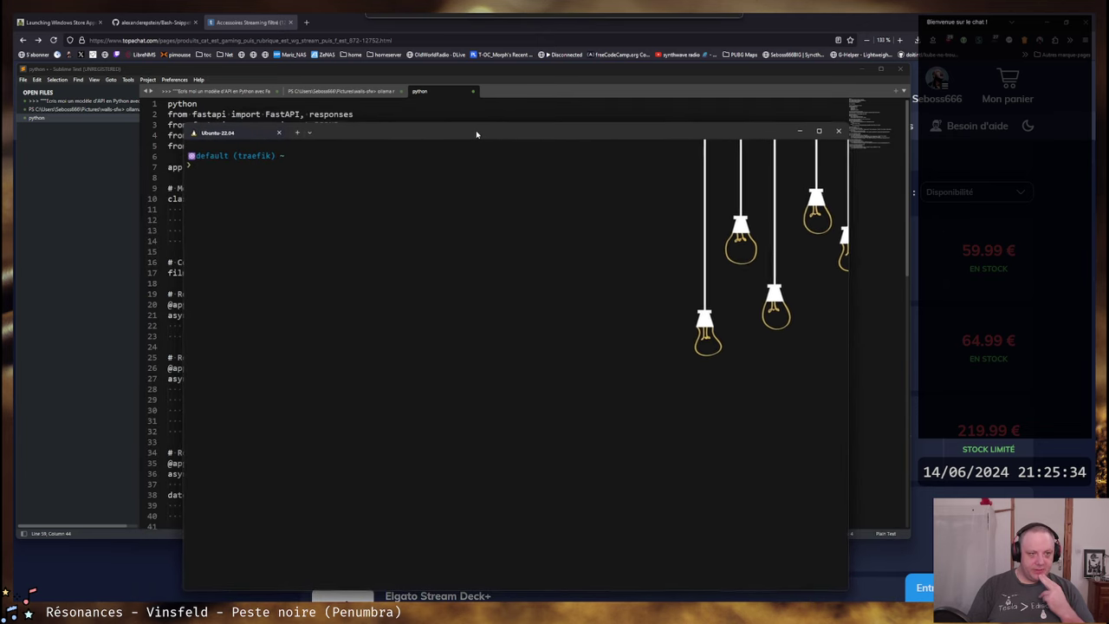
click(56, 21)
scroll(217, 273, up, 5)
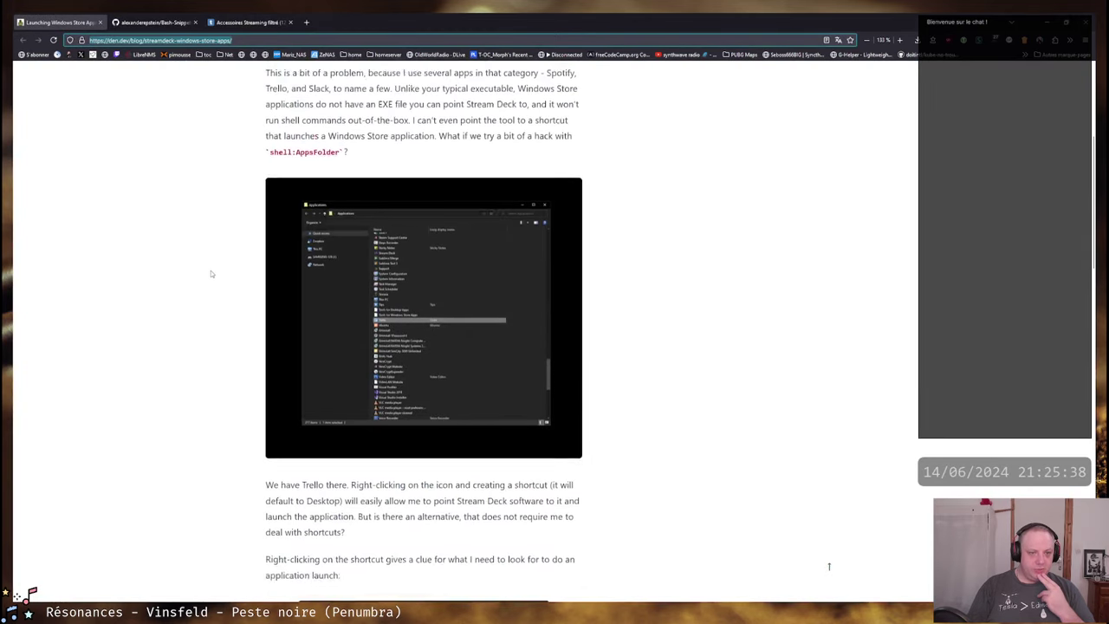
scroll(210, 273, up, 3)
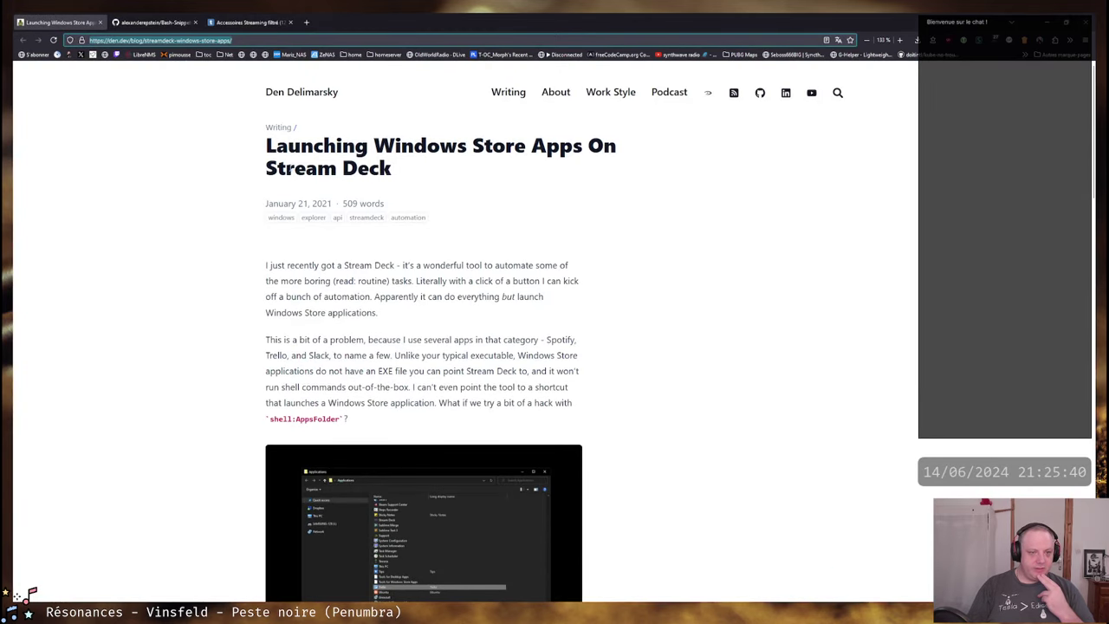
triple_click(267, 172)
click(435, 202)
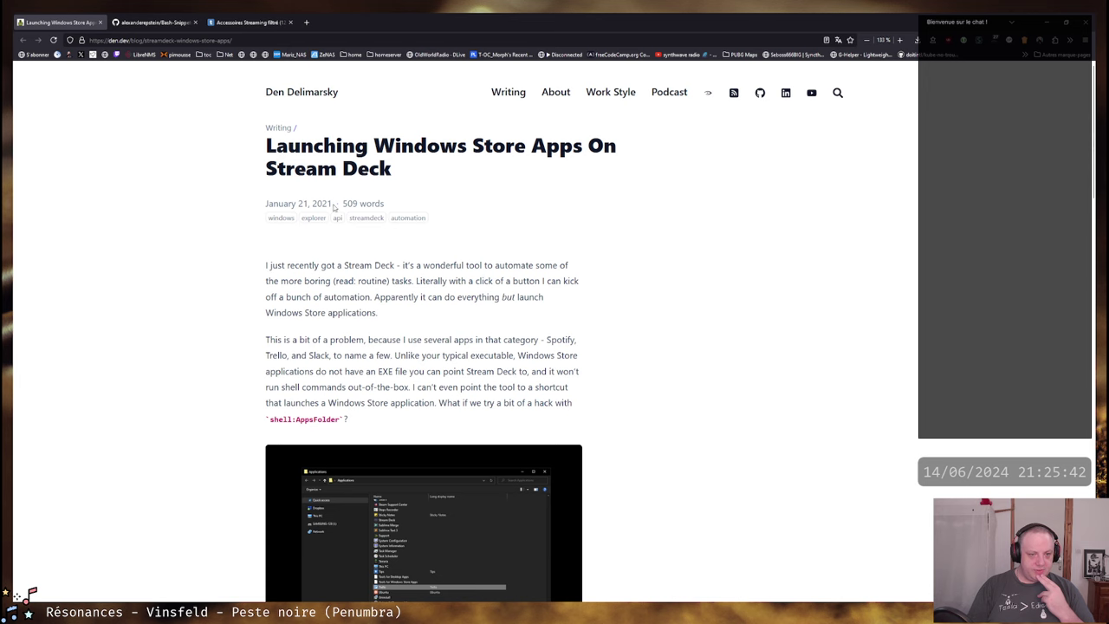
scroll(596, 243, down, 2)
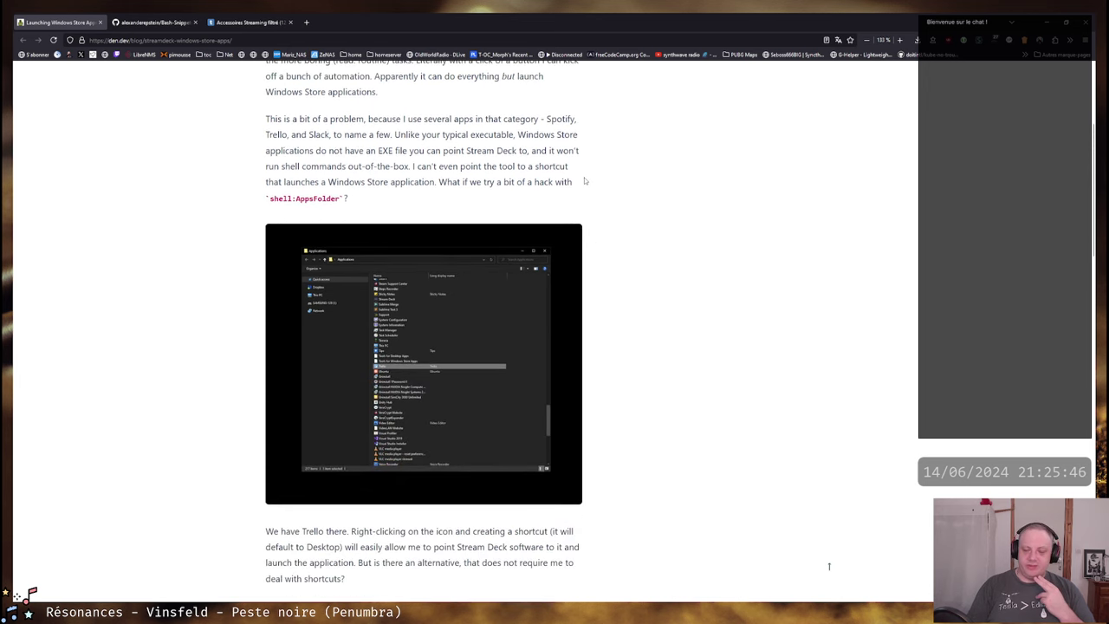
scroll(585, 169, down, 5)
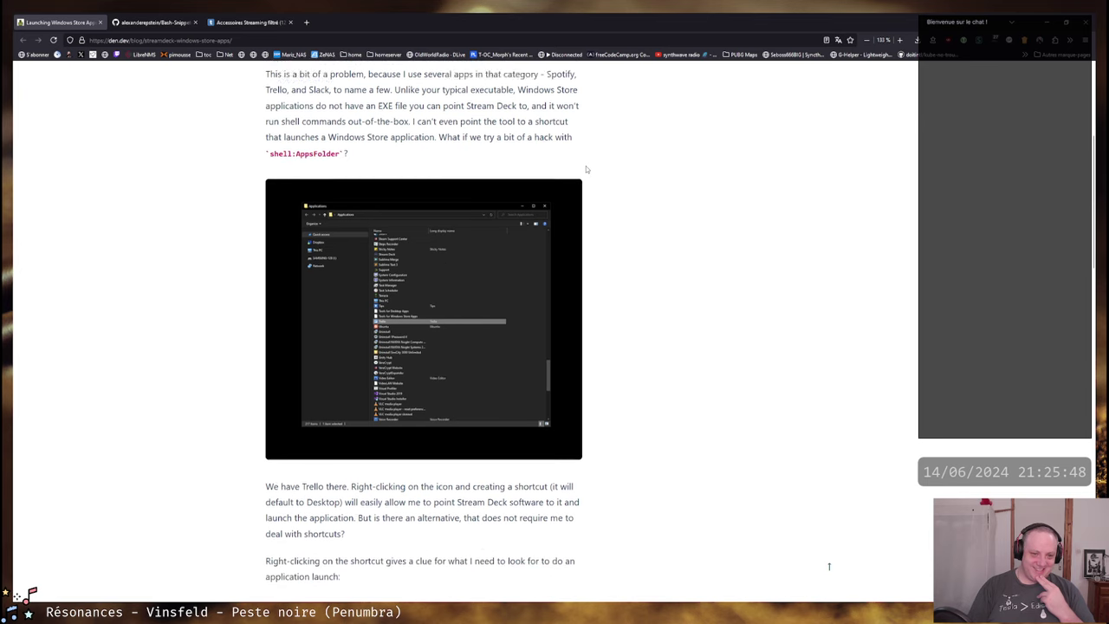
scroll(585, 168, down, 1)
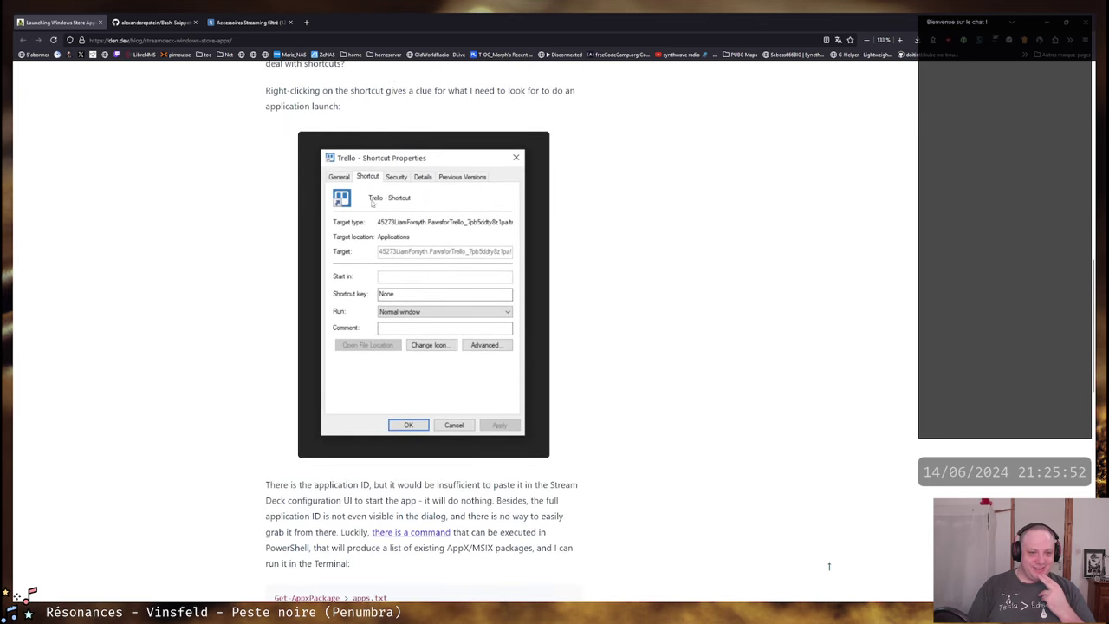
Read the article from the Get-AppxPackage > apps.txt command down to the explorer.exe launch command and the batch script explanation.
scroll(572, 182, down, 1)
scroll(571, 178, down, 3)
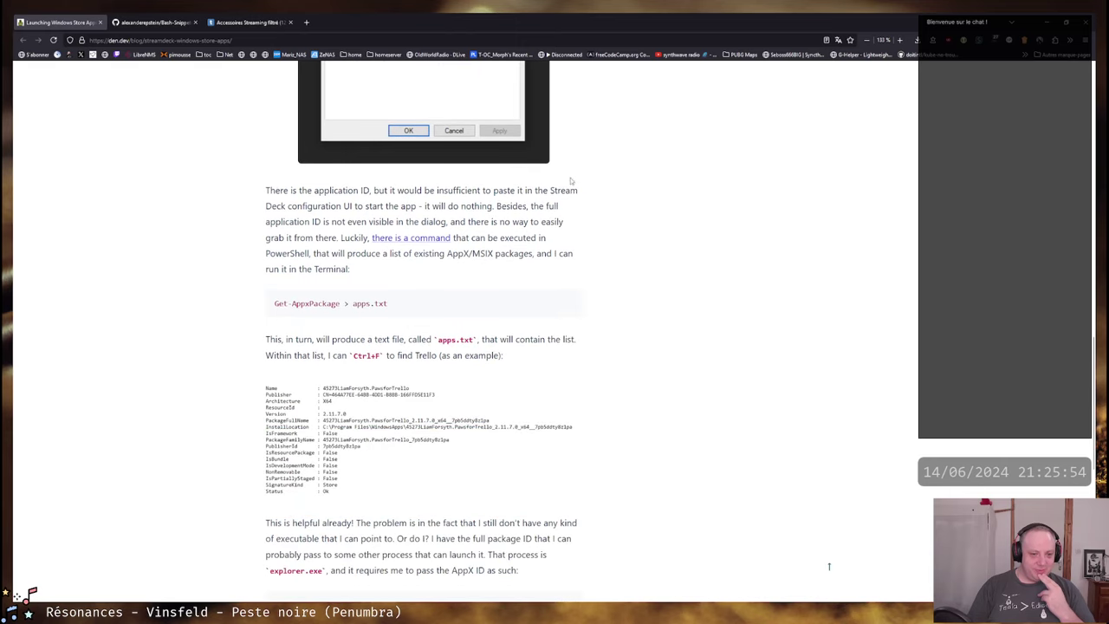
drag(278, 229, 389, 234)
click(275, 231)
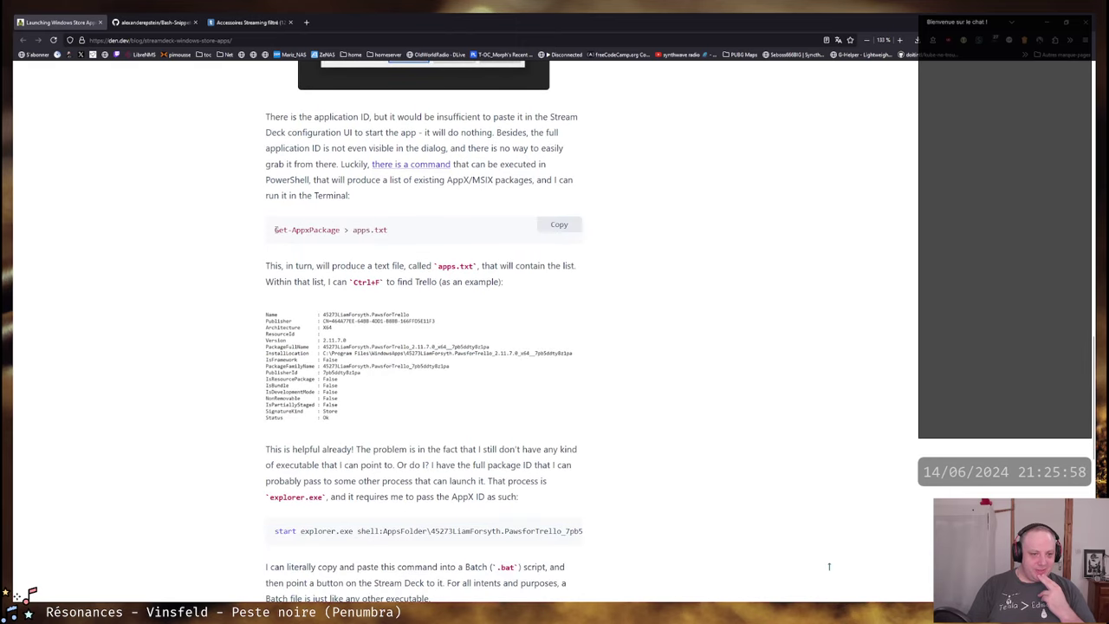
drag(275, 230, 389, 233)
click(389, 232)
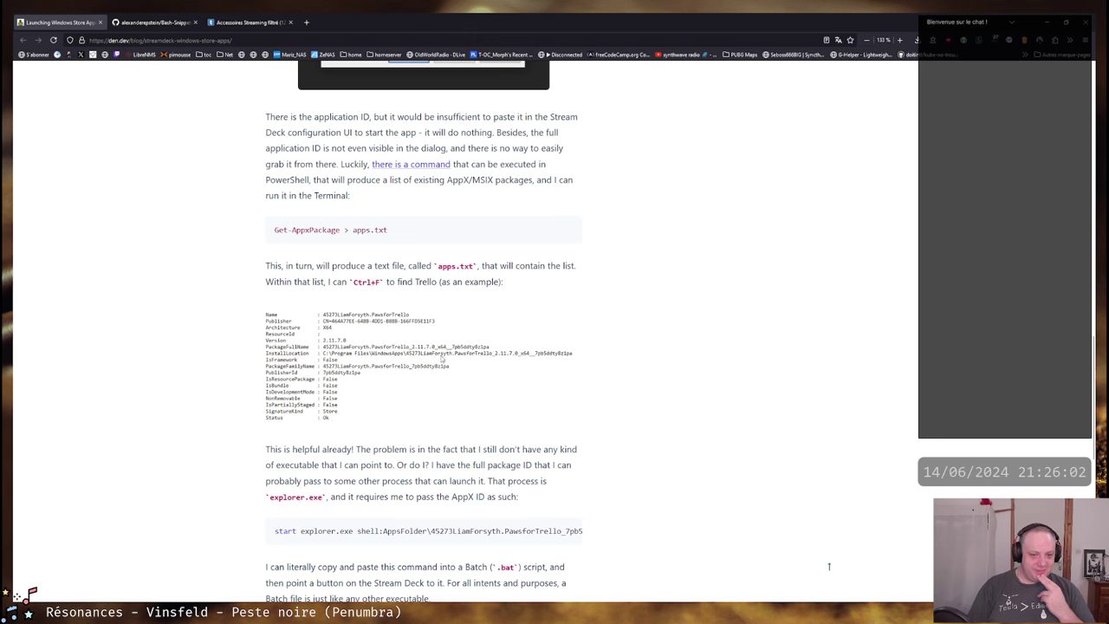
scroll(642, 355, down, 4)
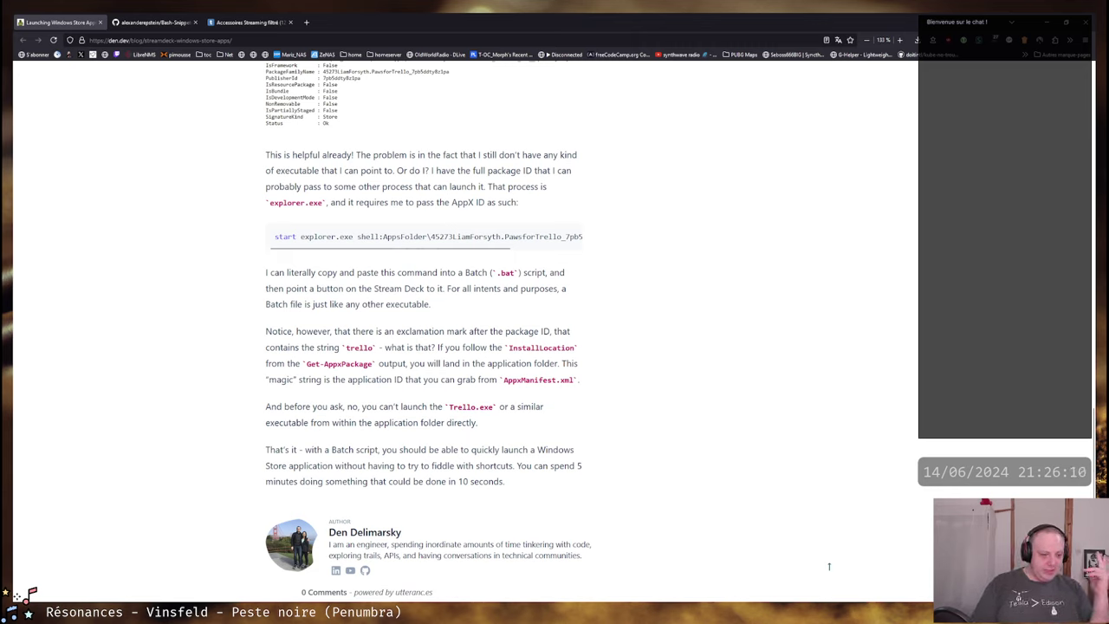
Switch to File Explorer and look through the contents of the Documents folder for the package list.
mouse_move(39, 611)
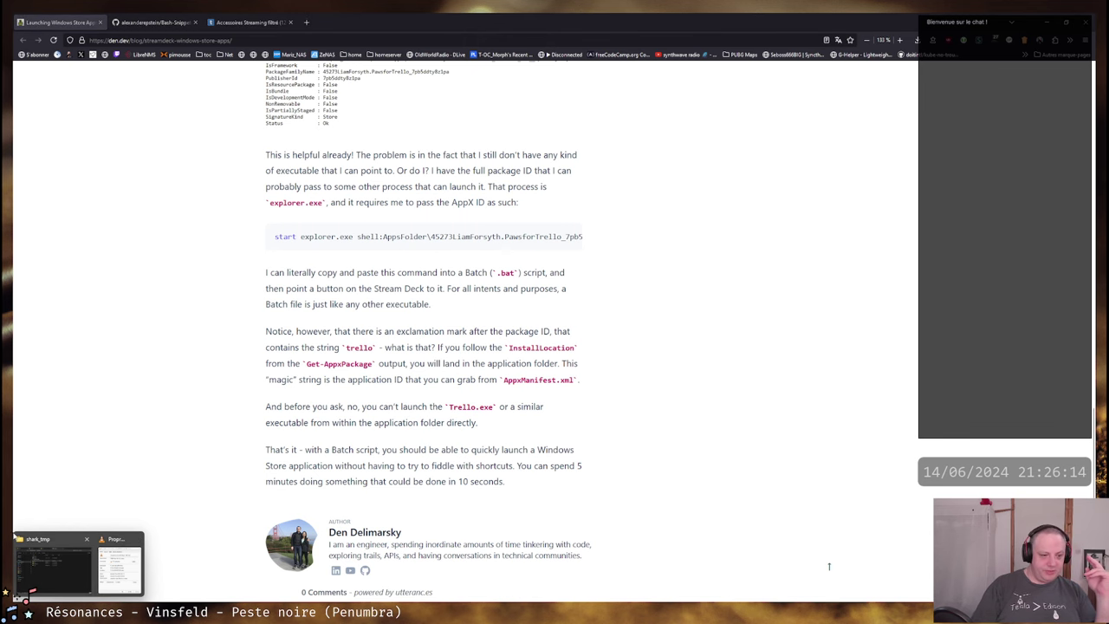
click(60, 572)
click(438, 253)
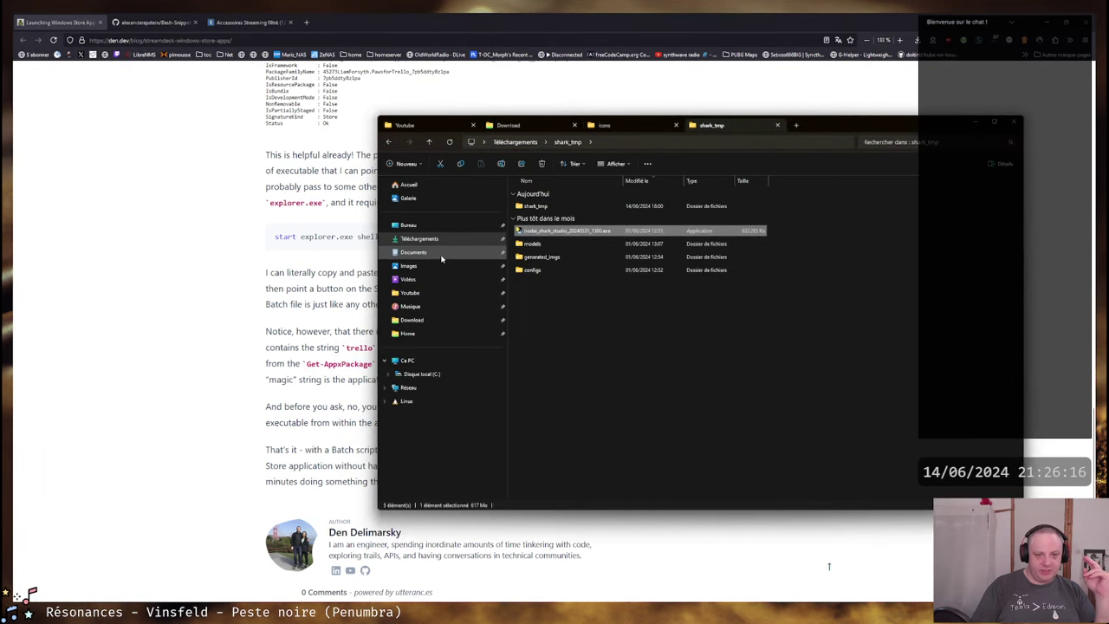
scroll(567, 422, down, 2)
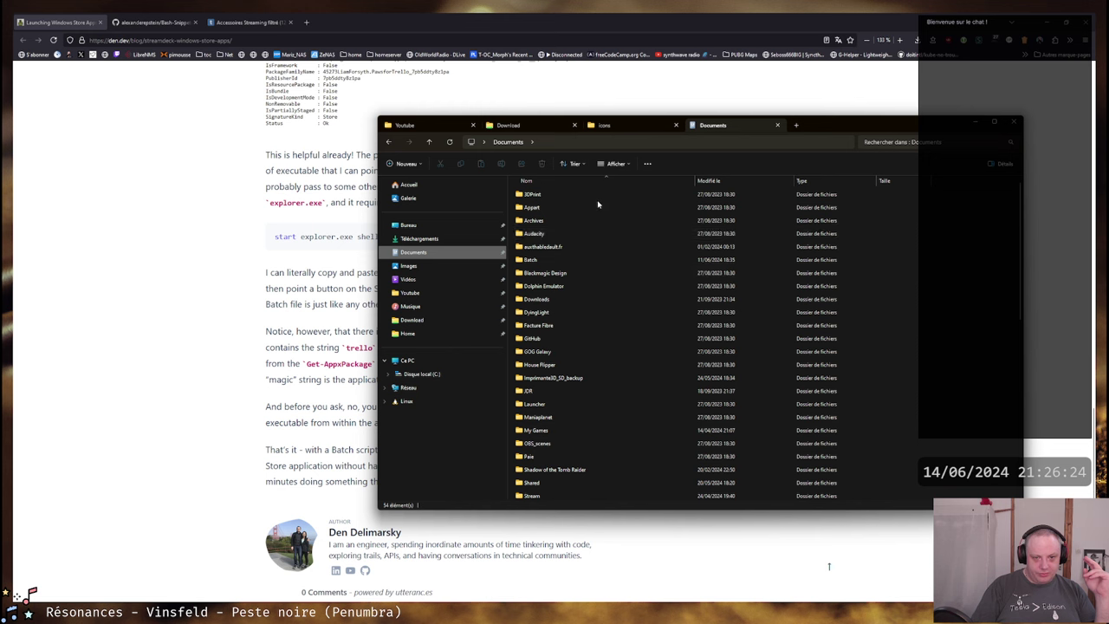
scroll(597, 282, up, 2)
scroll(598, 282, down, 6)
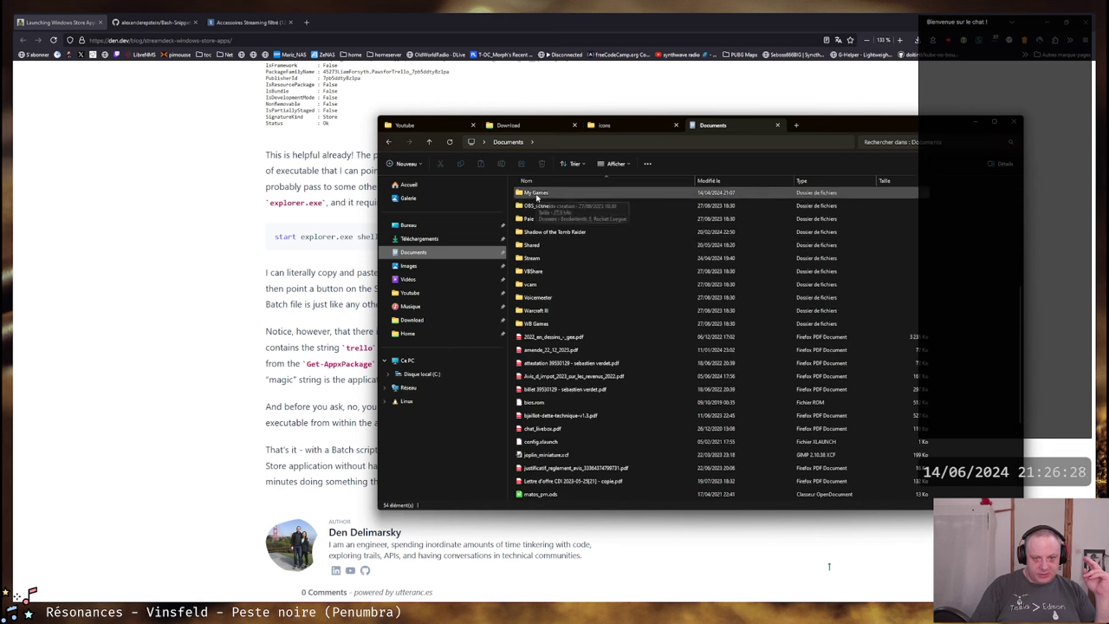
Go to the personal user folder under Utilisateurs on Disque local (C:) and open list.txt.
click(422, 375)
double_click(534, 312)
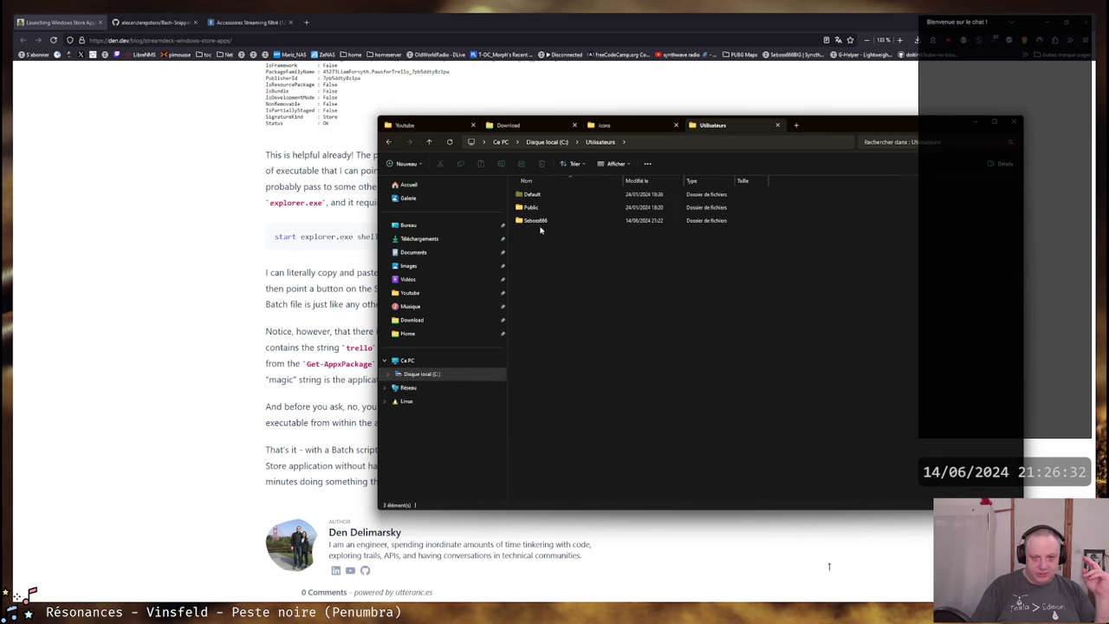
double_click(540, 222)
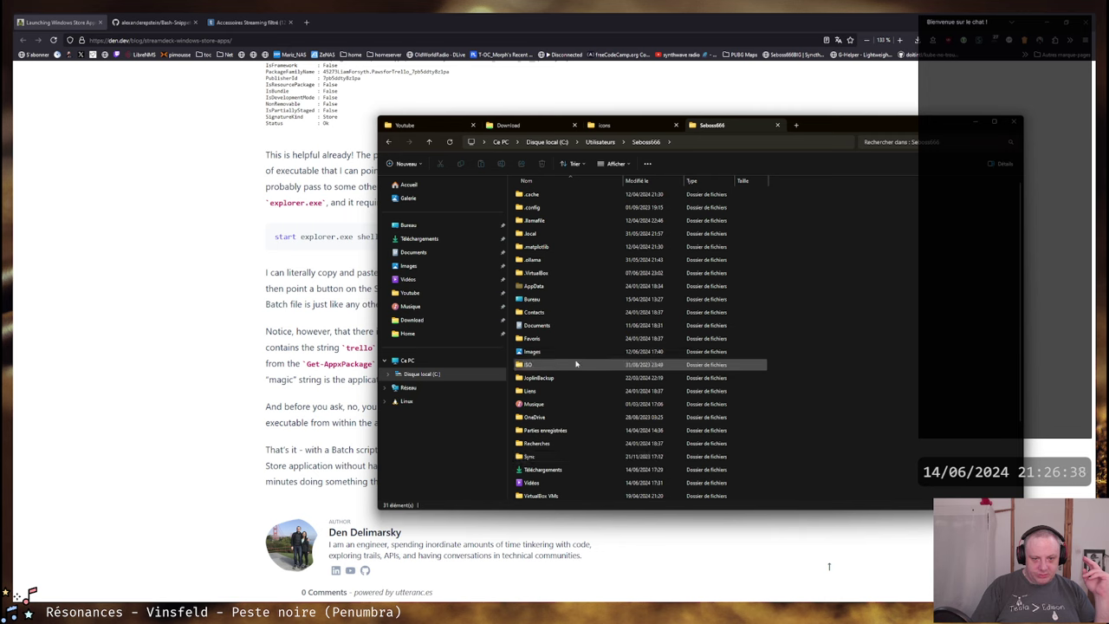
scroll(571, 239, down, 2)
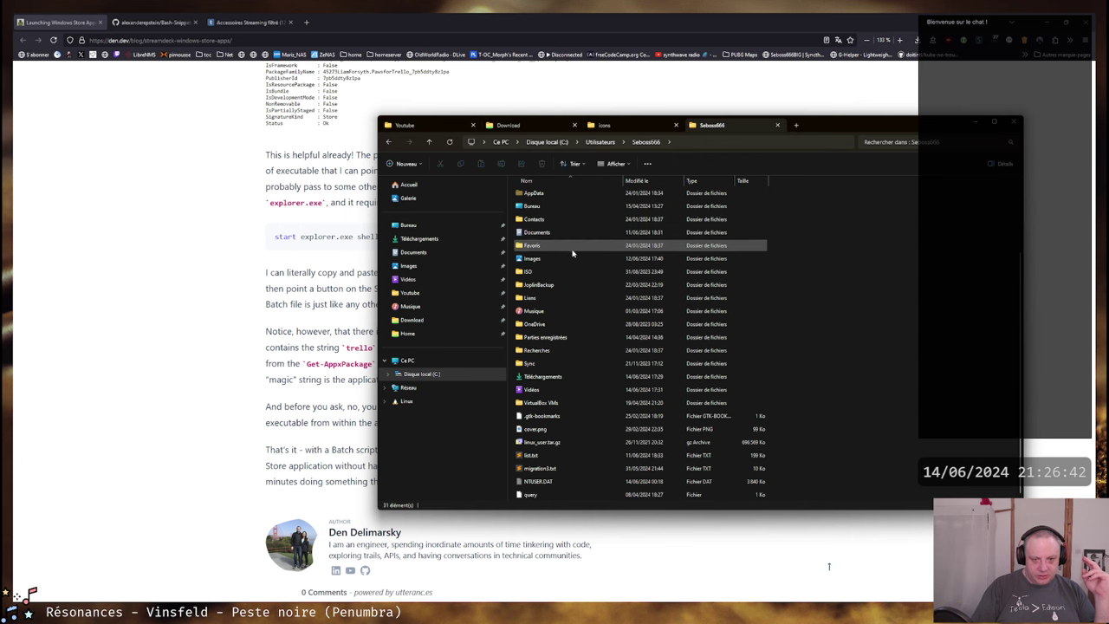
scroll(583, 501, down, 1)
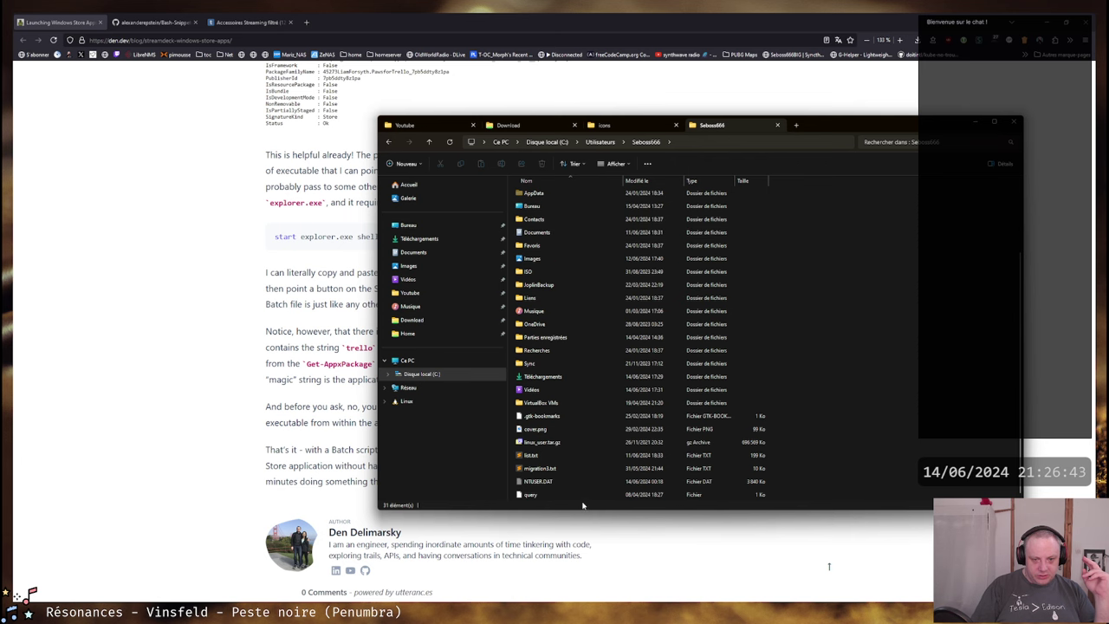
double_click(571, 457)
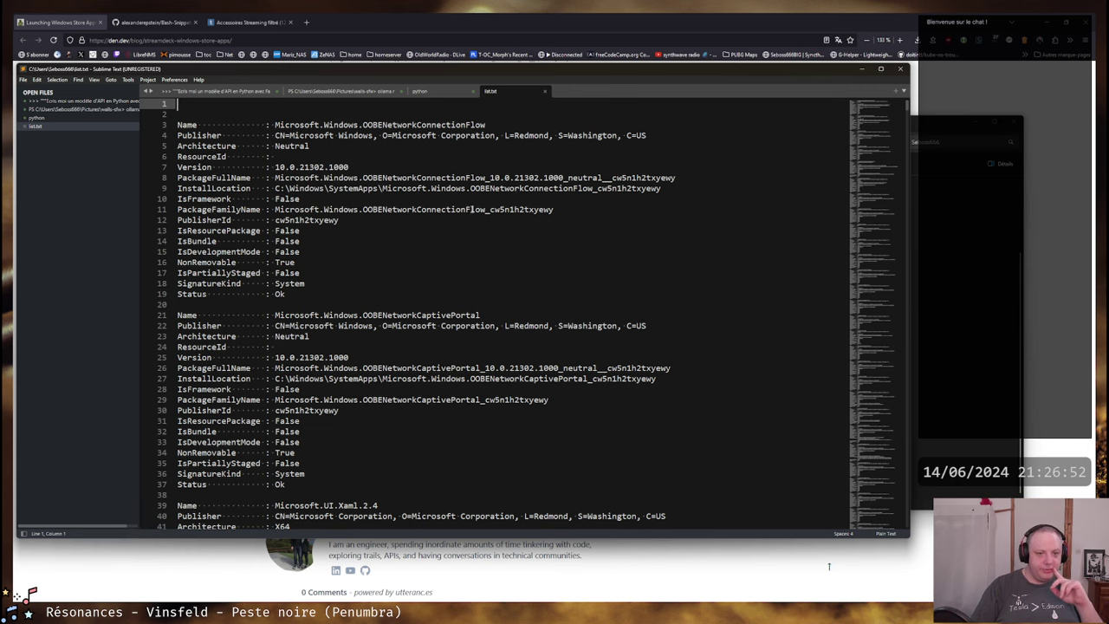
Examine the first package entries in list.txt, including their PackageFullName and InstallLocation fields.
scroll(434, 252, down, 10)
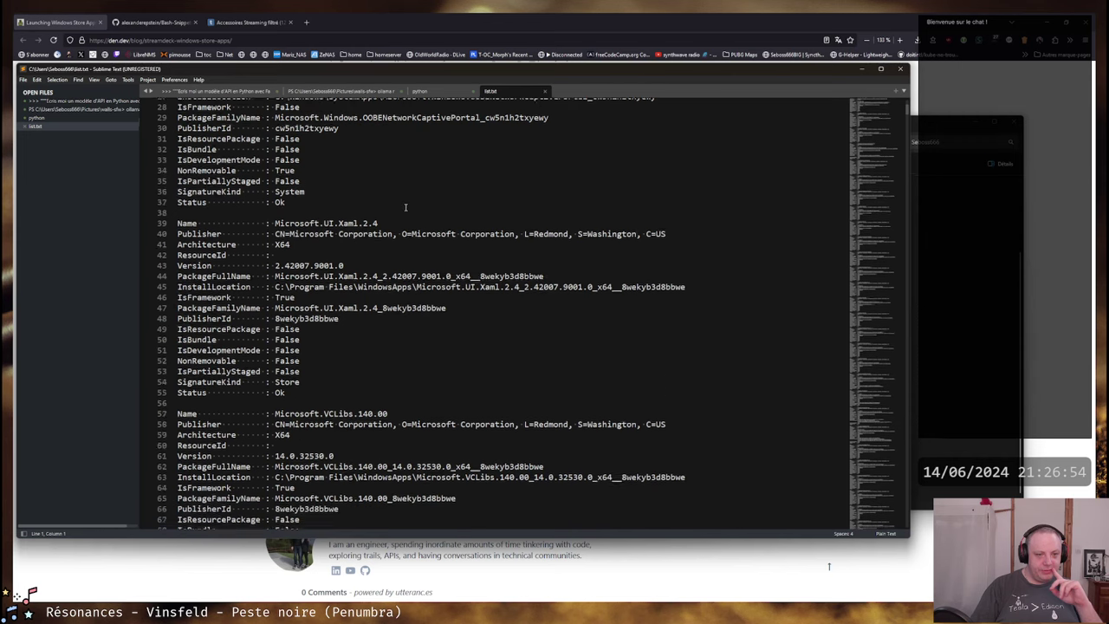
scroll(405, 208, down, 1)
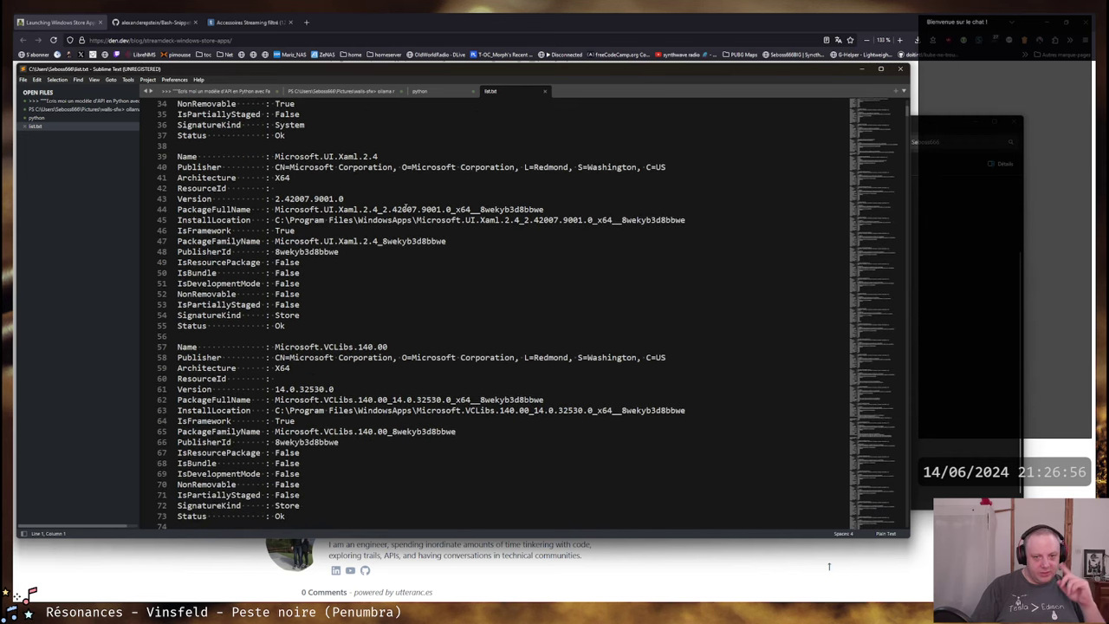
scroll(404, 208, down, 5)
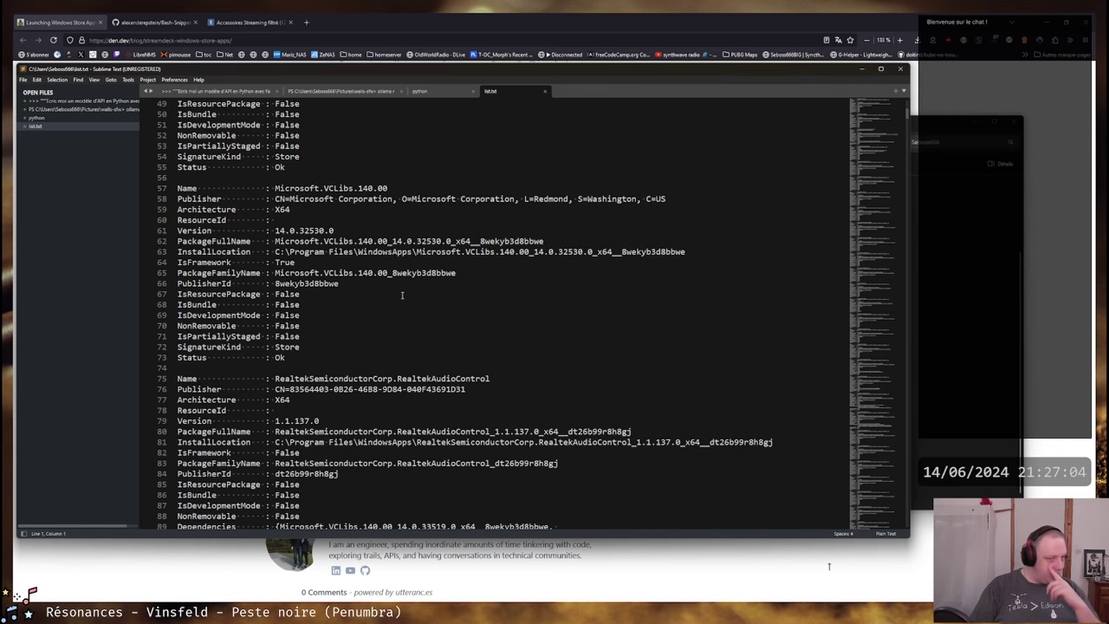
scroll(402, 295, down, 12)
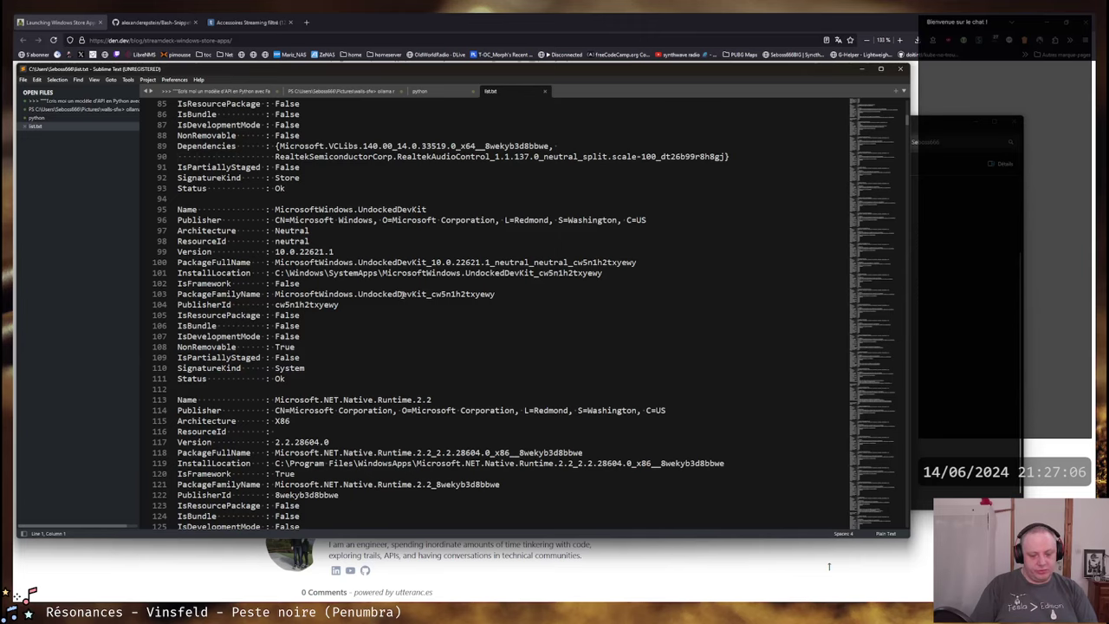
Search list.txt for "Terminal" and select the PackageFullName value of the Microsoft.WindowsTerminal entry.
key(ctrl+f)
text(Termina)
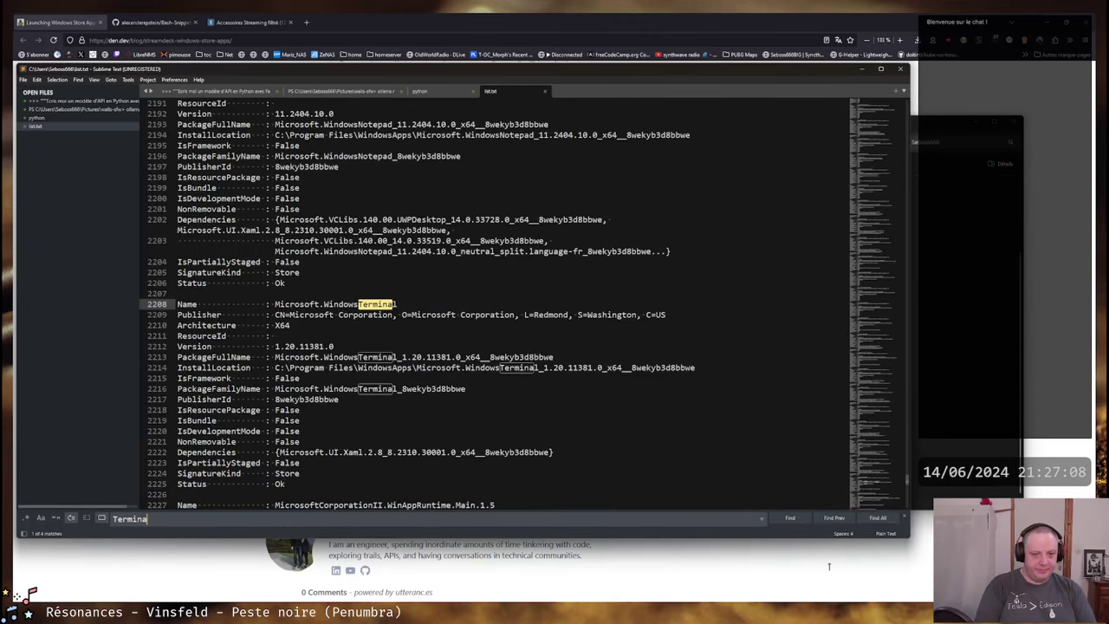
text(l)
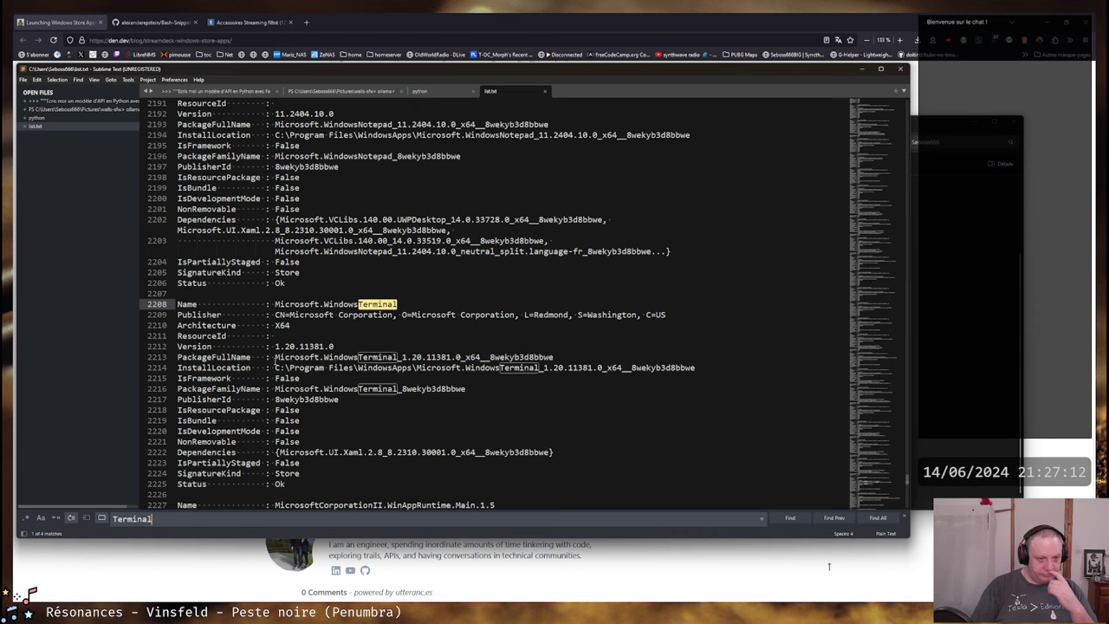
click(492, 344)
drag(570, 356, 275, 357)
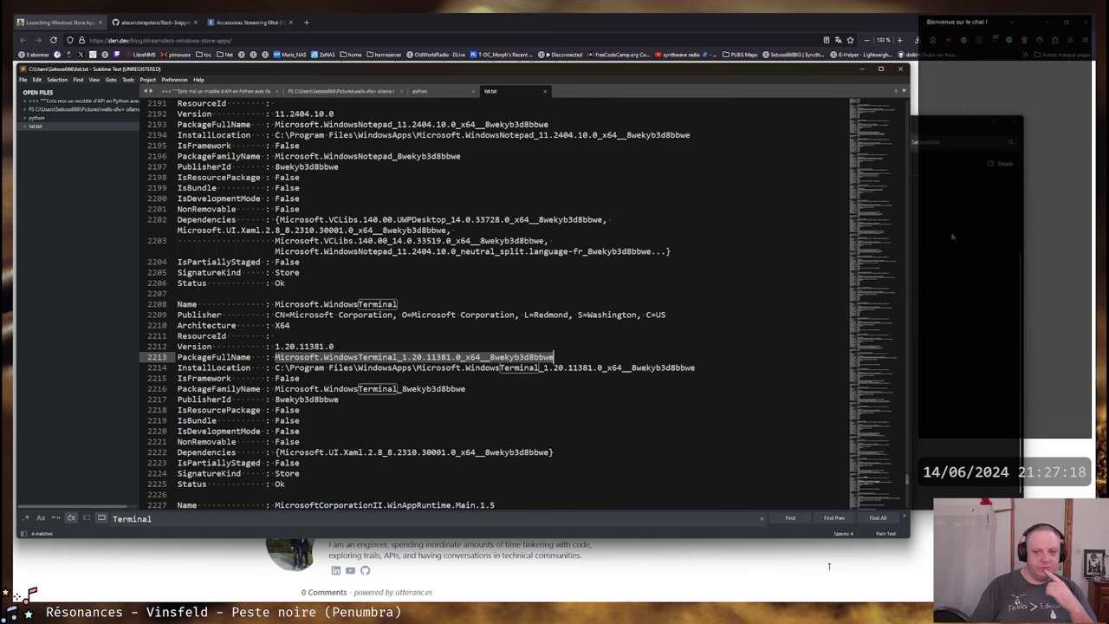
Return to the browser article and examine the full start explorer.exe shell:AppsFolder command, through to its ending after the exclamation mark.
key(alt+Tab)
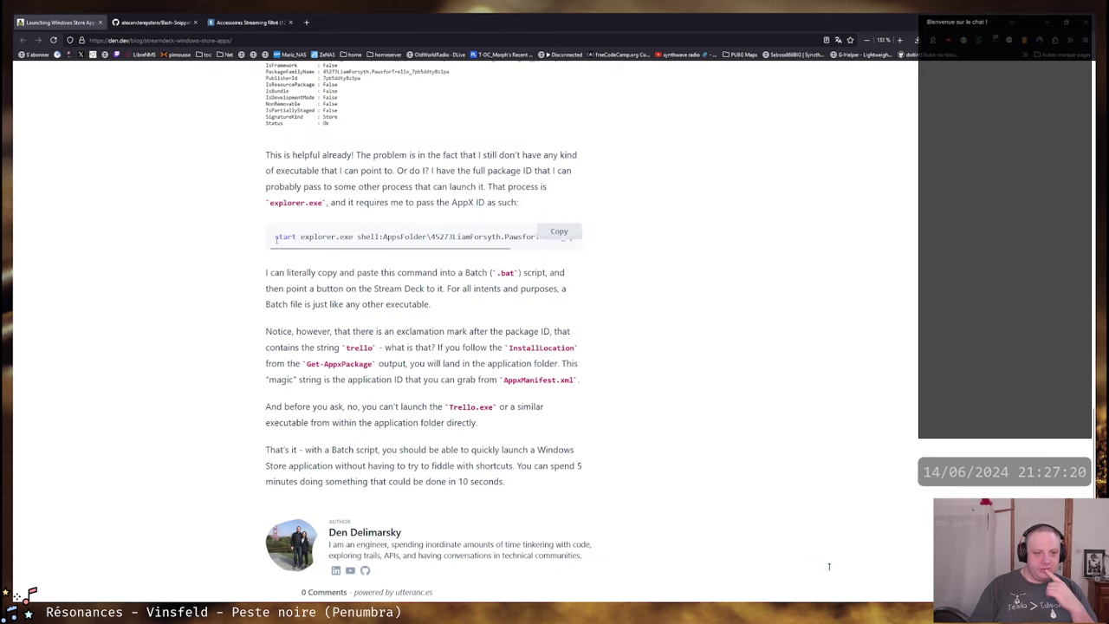
scroll(286, 237, right, 3)
scroll(295, 237, left, 3)
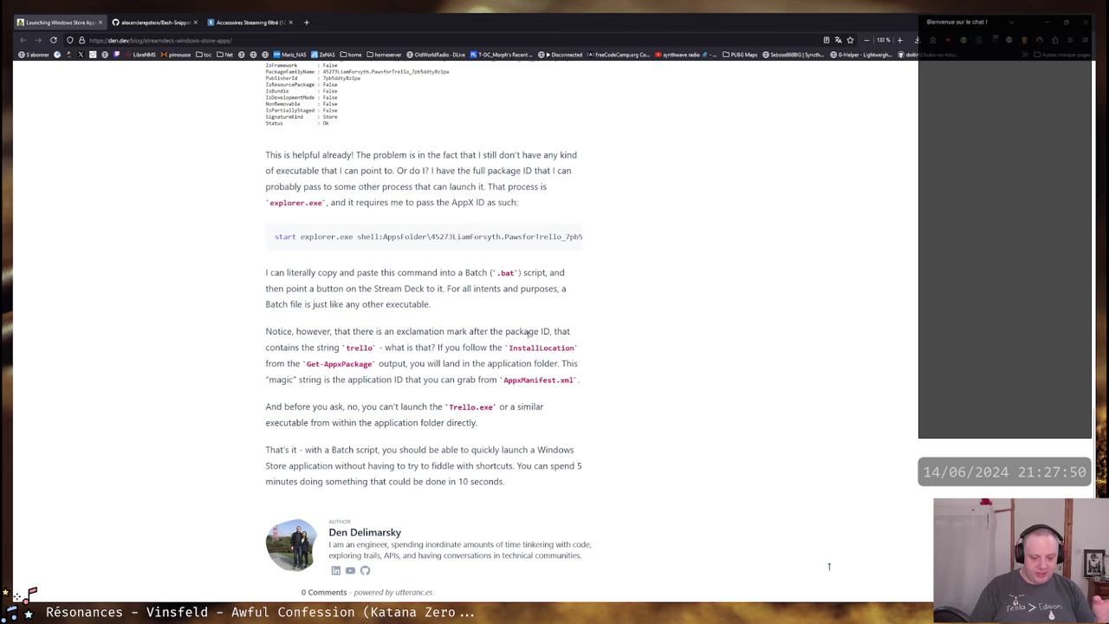
key(super+e)
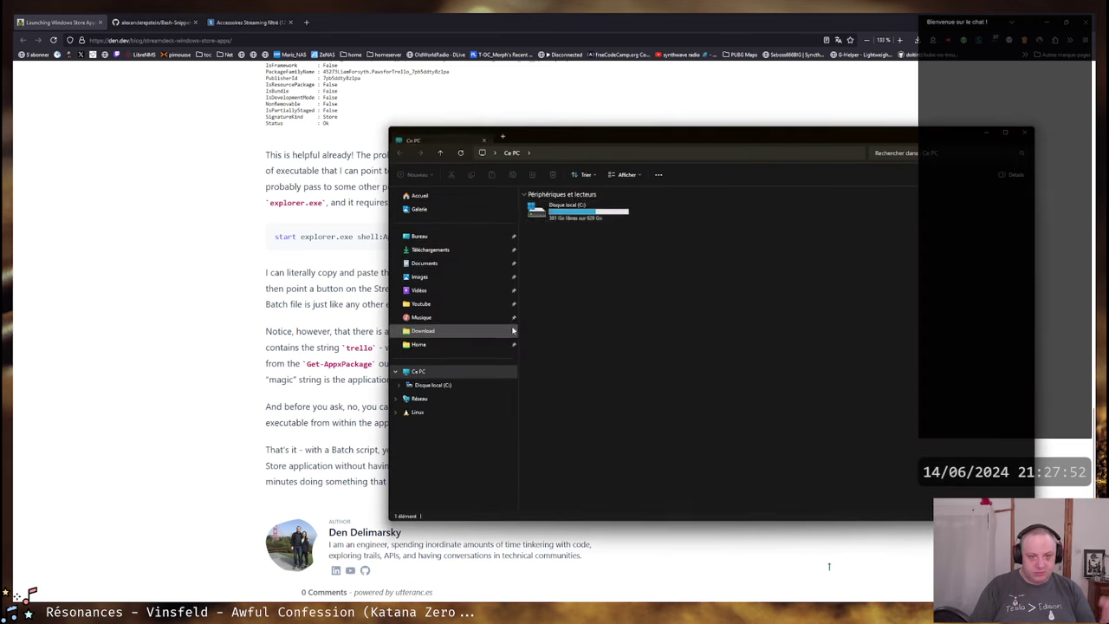
click(1024, 133)
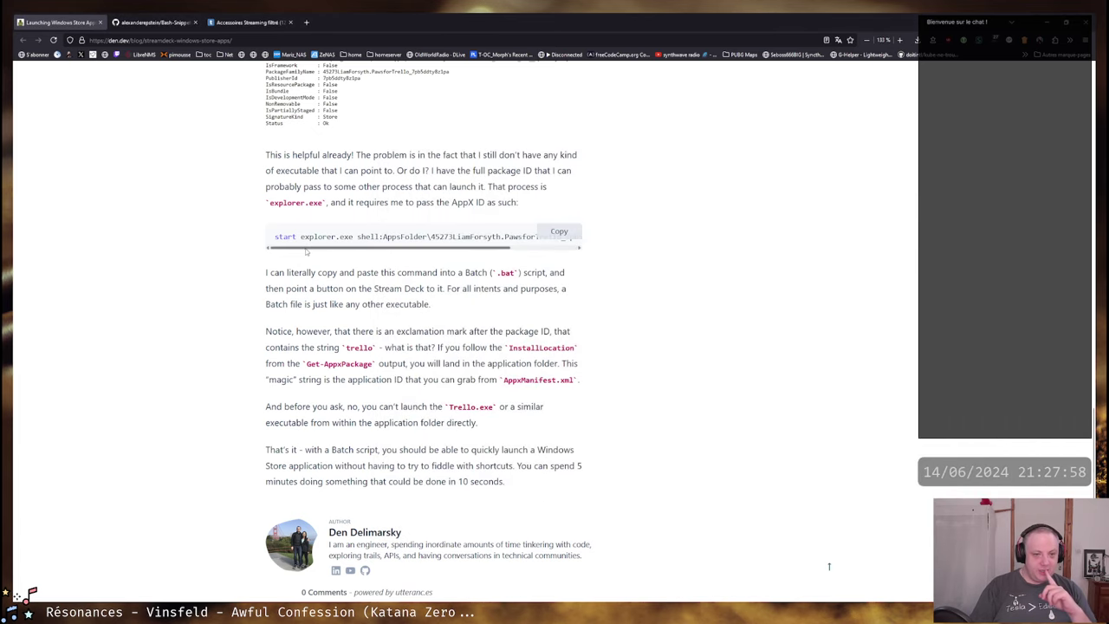
scroll(382, 236, right, 2)
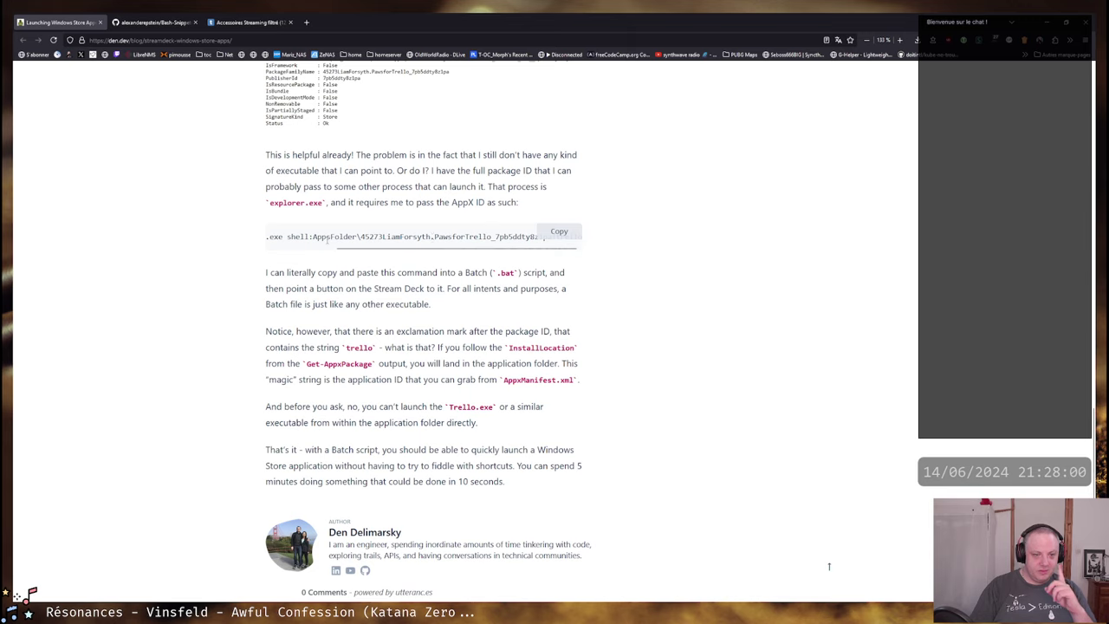
drag(395, 250, 326, 251)
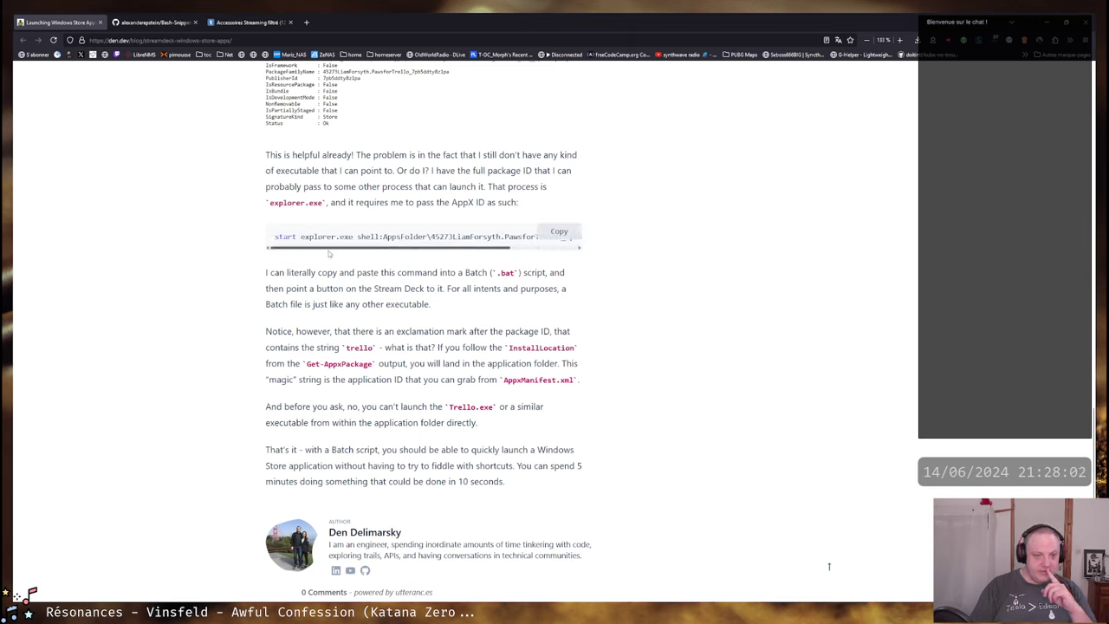
scroll(328, 253, right, 1)
scroll(284, 250, left, 1)
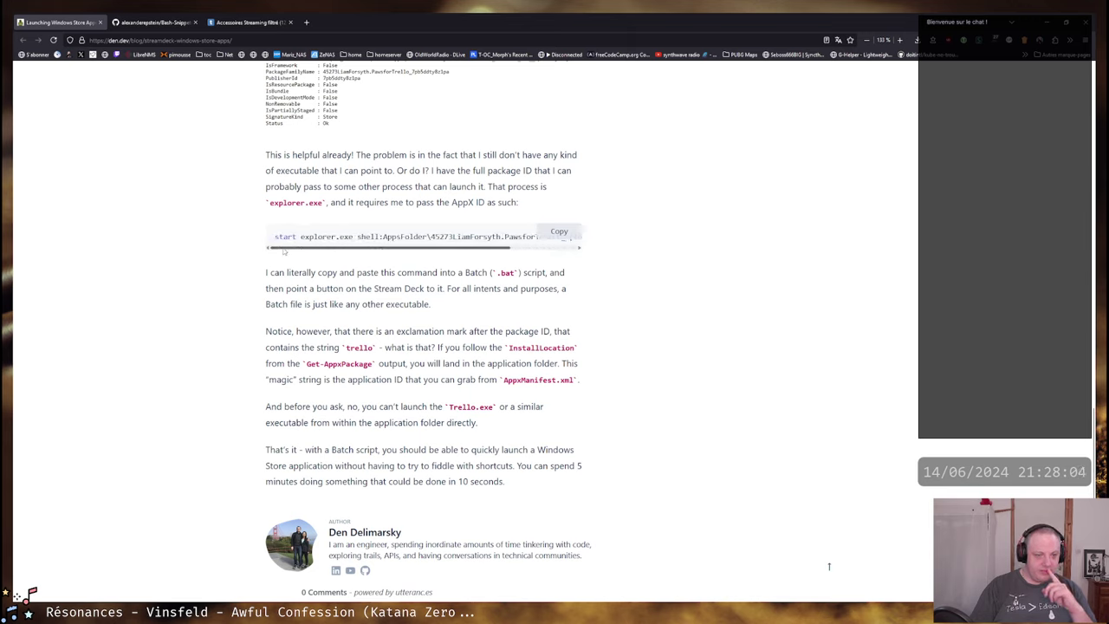
scroll(298, 247, right, 1)
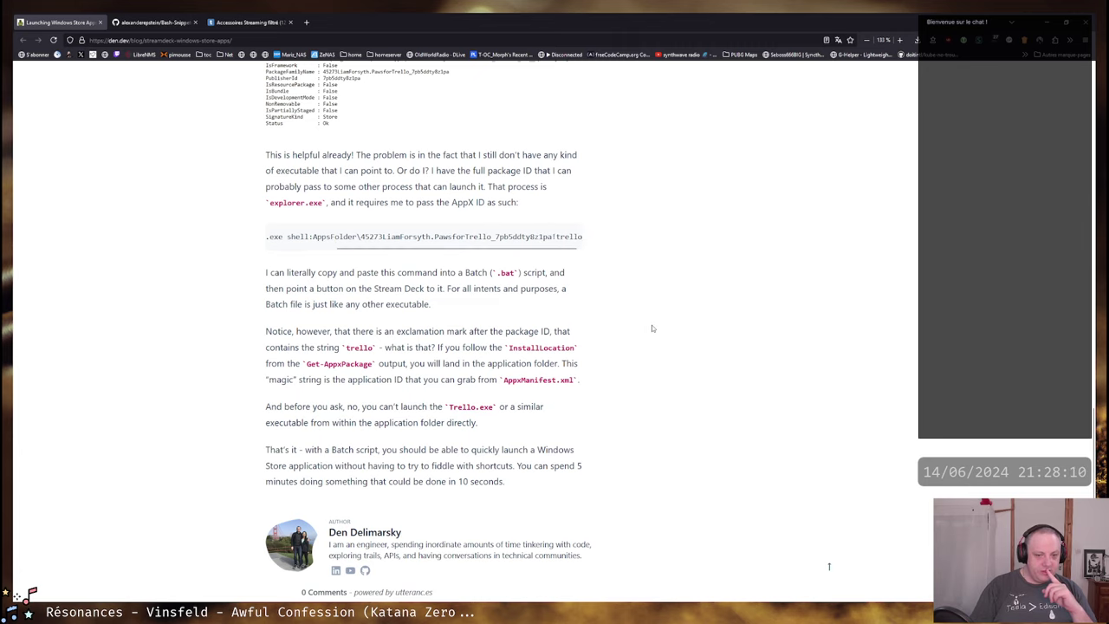
scroll(651, 325, down, 1)
scroll(518, 301, up, 1)
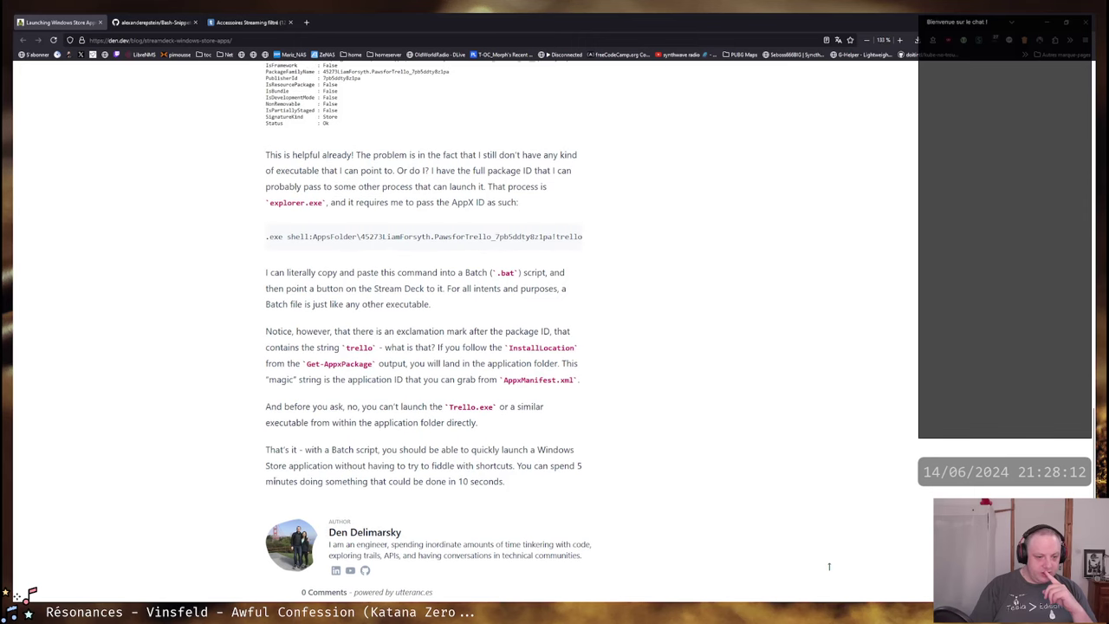
Check the WinTerm action in the Codage multi-action, and open WinTerm.bat from Documents > Batch in Bloc-notes.
click(407, 223)
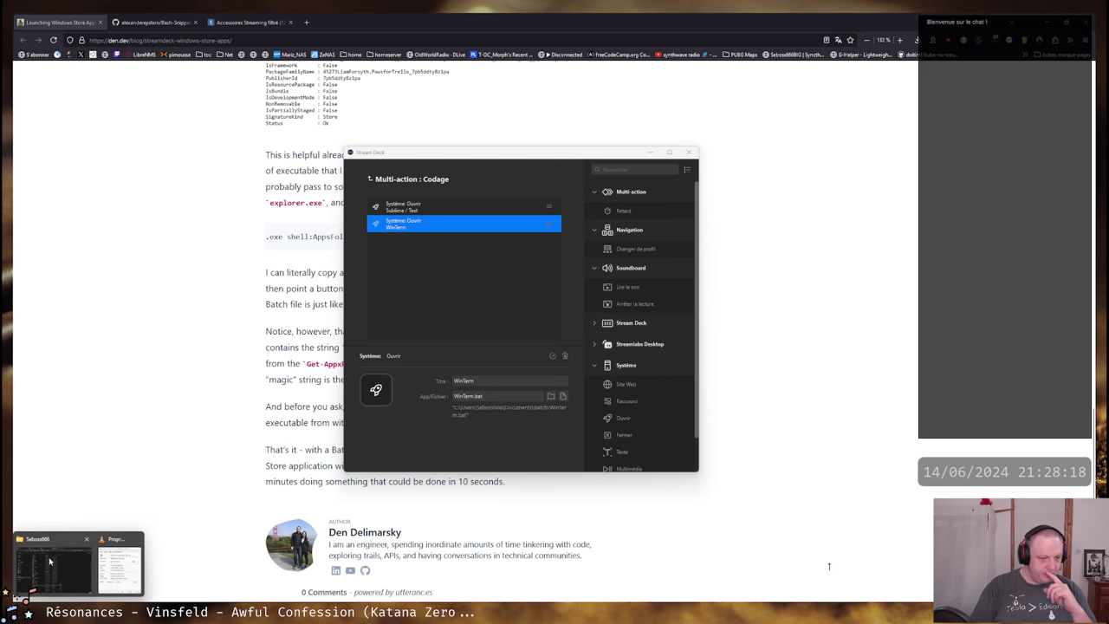
click(82, 563)
click(404, 256)
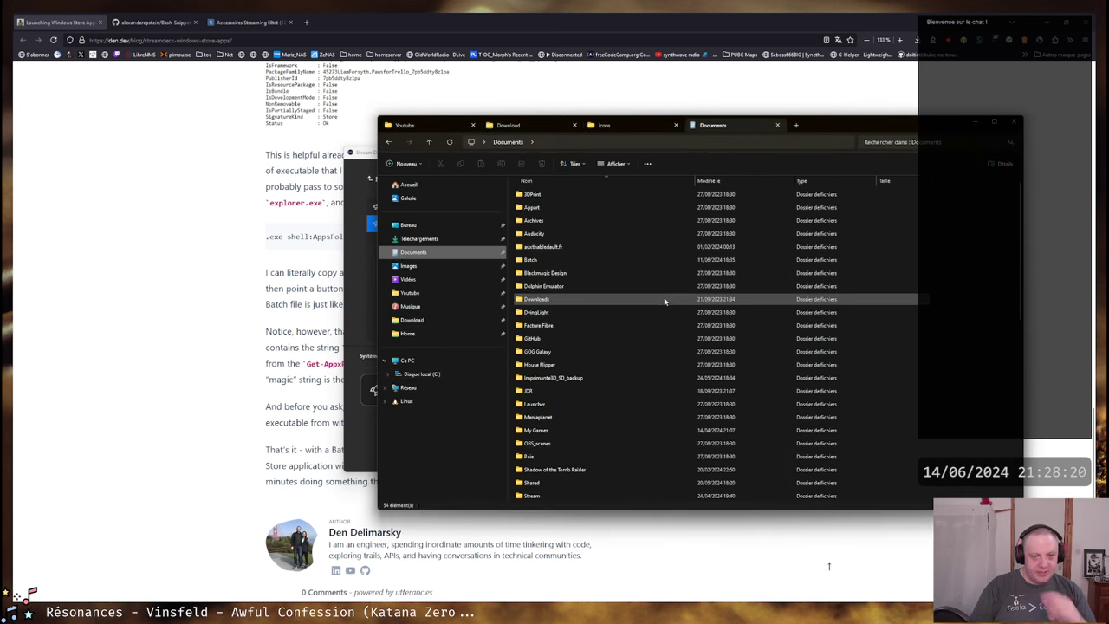
double_click(628, 289)
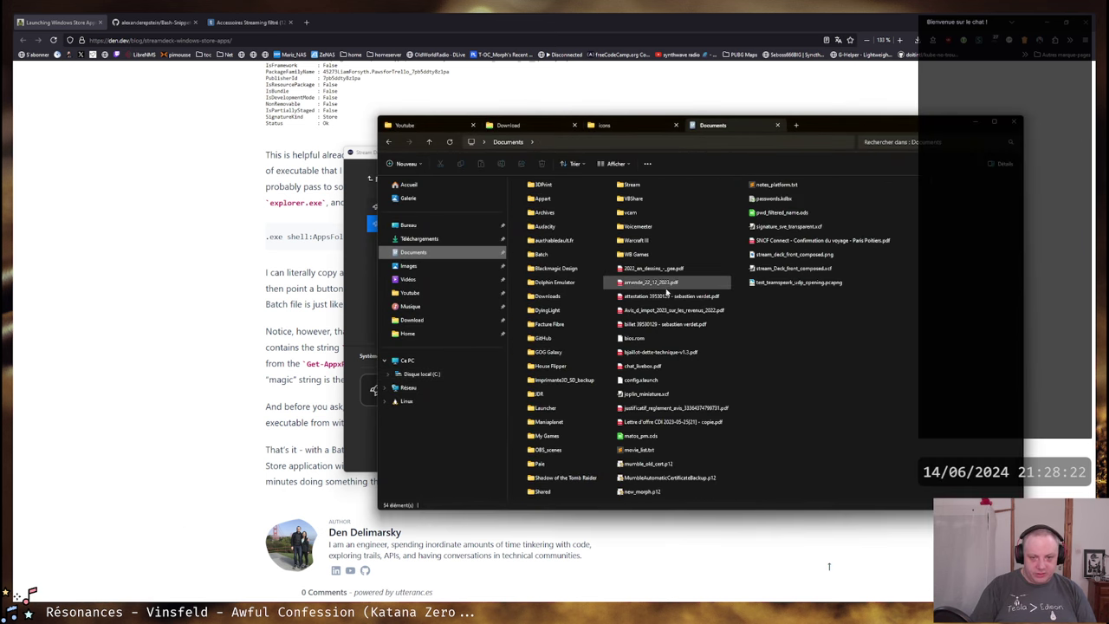
key(alt+Left)
double_click(555, 259)
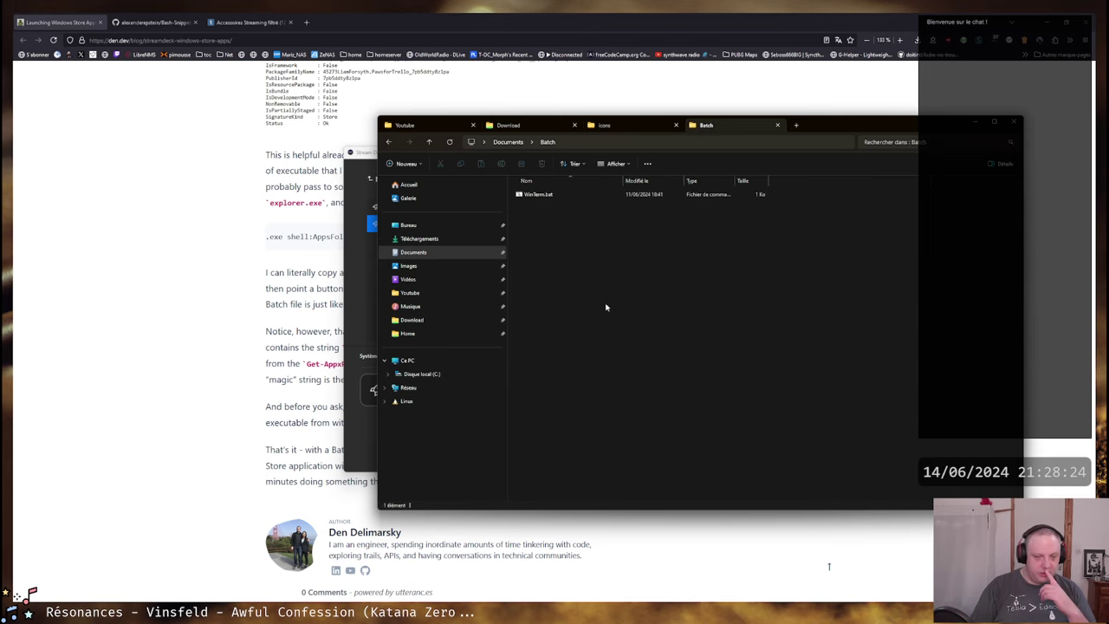
right_click(530, 195)
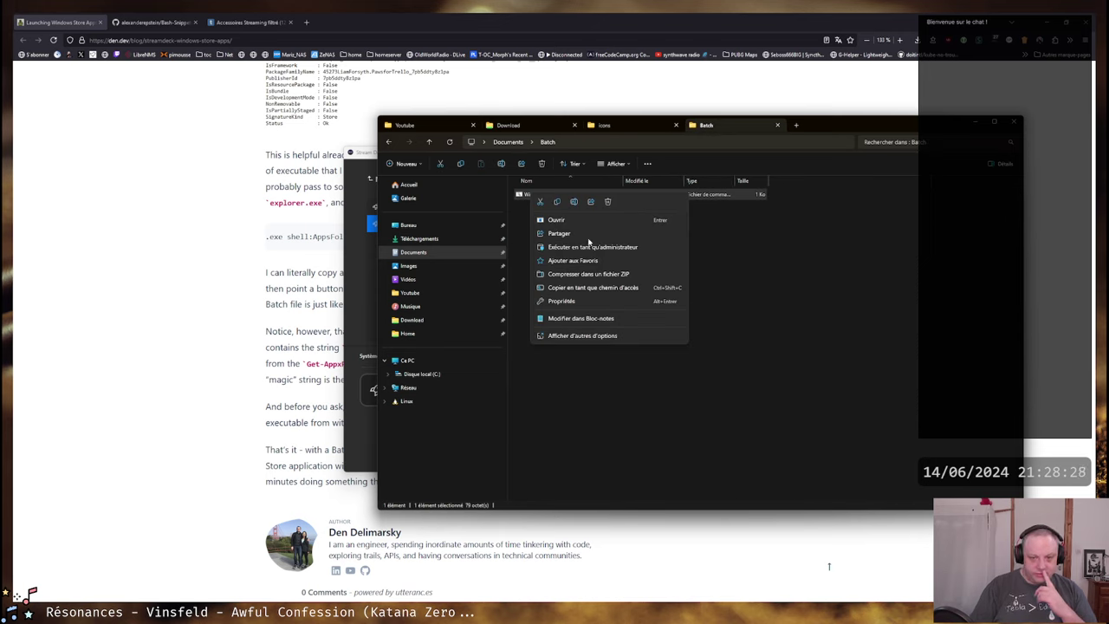
click(581, 318)
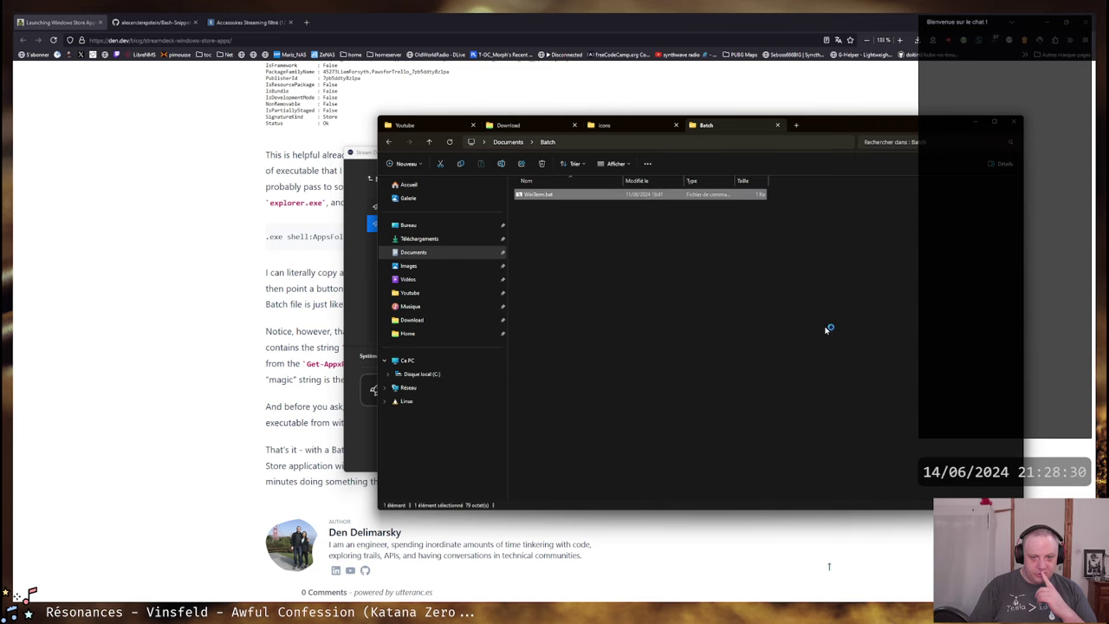
Enlarge the WinTerm.bat window and text to read its start explorer.exe command, and close both WinTerm.bat and AppxManifest.xml.
scroll(204, 91, up, 4)
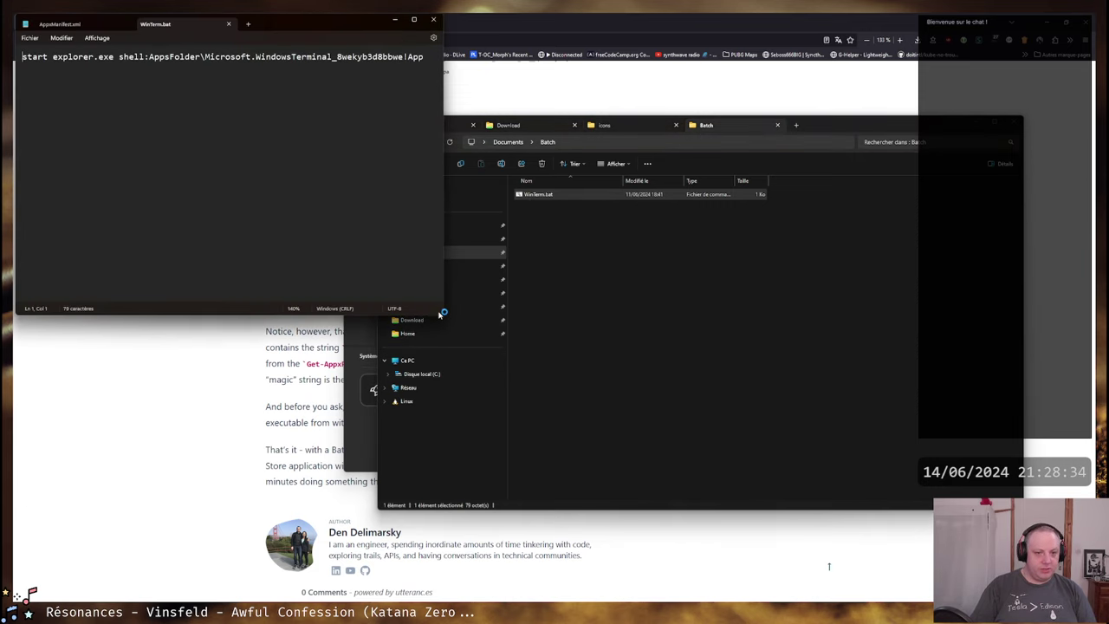
drag(444, 317, 725, 399)
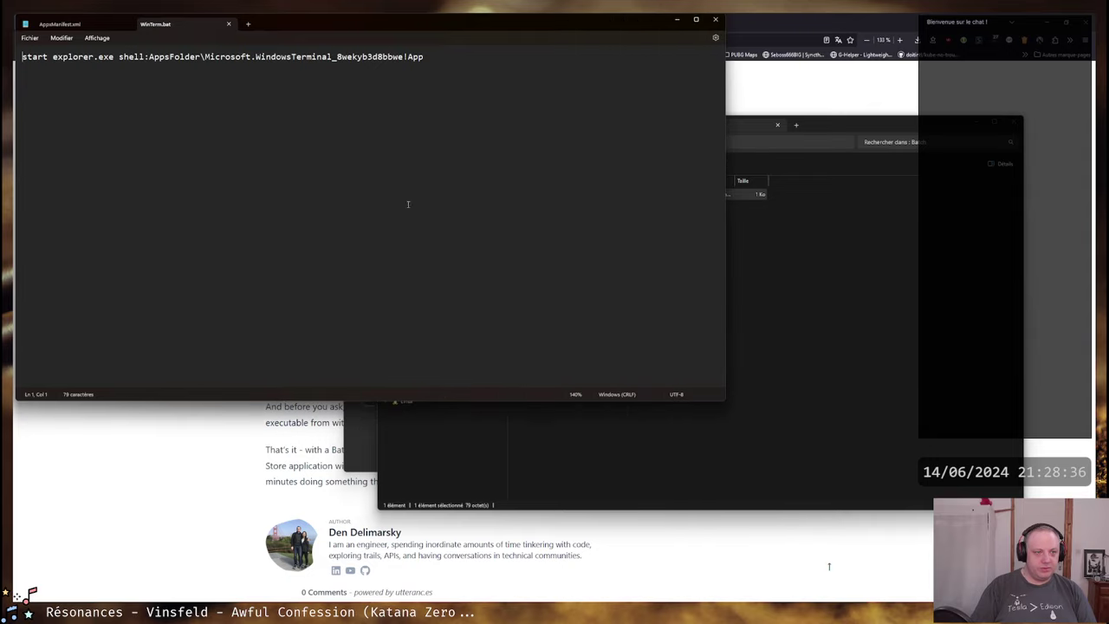
scroll(186, 103, up, 2)
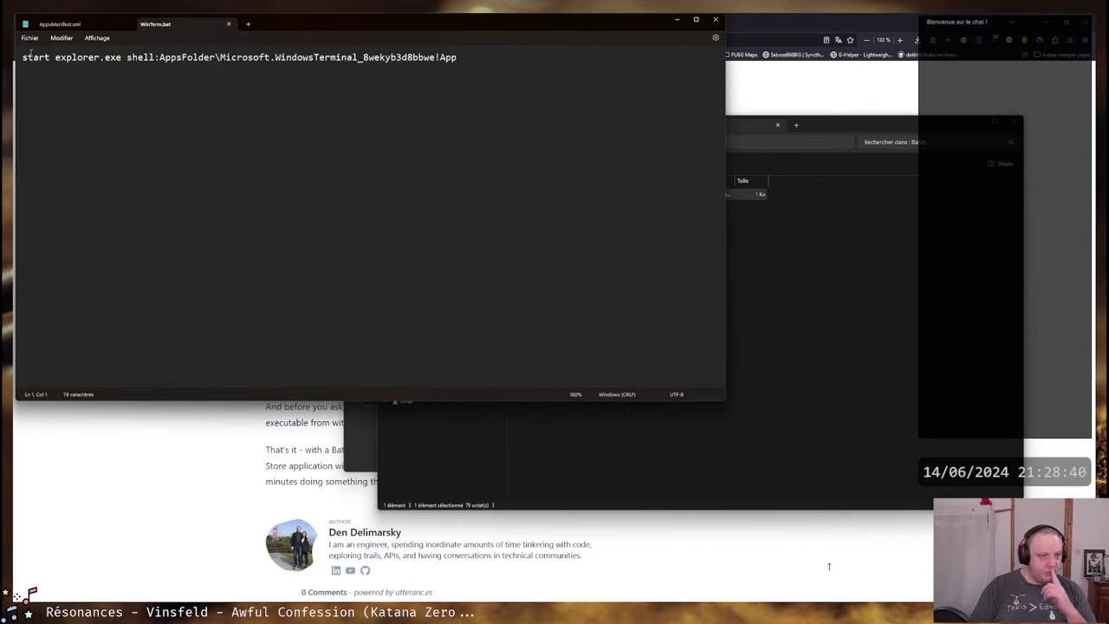
click(228, 26)
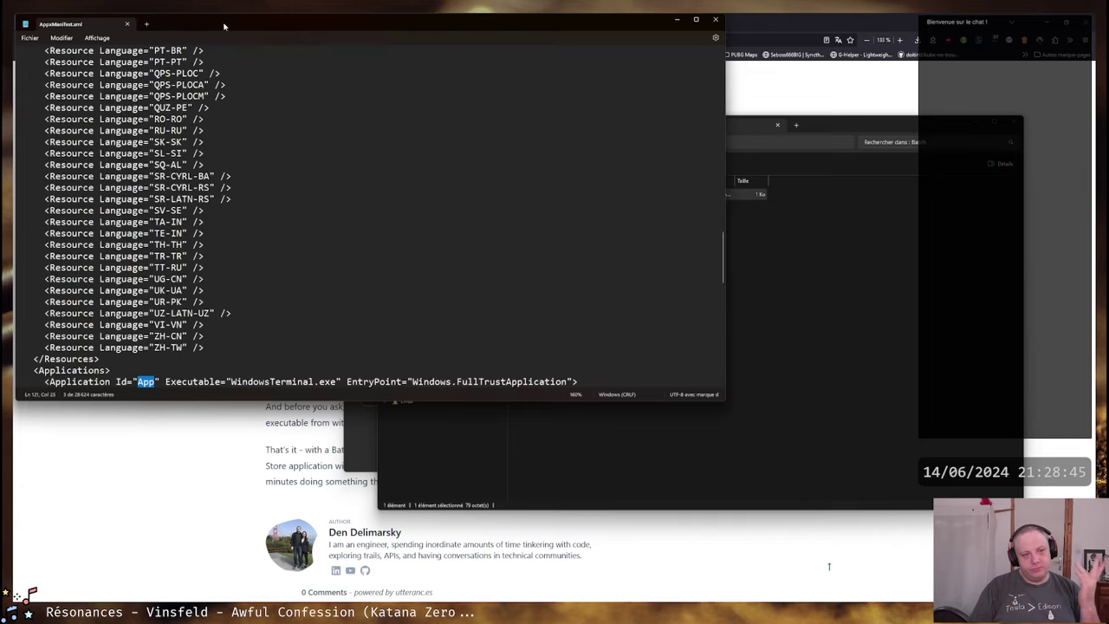
click(128, 25)
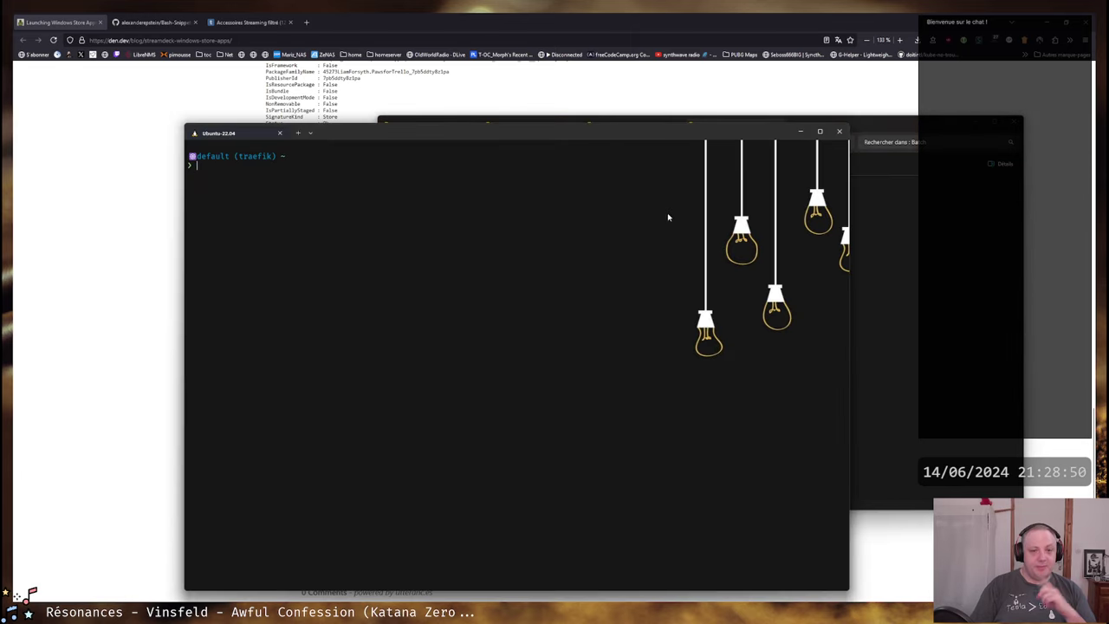
Reposition the Windows Terminal window and close the file explorer window showing the Batch folder.
drag(394, 136, 350, 104)
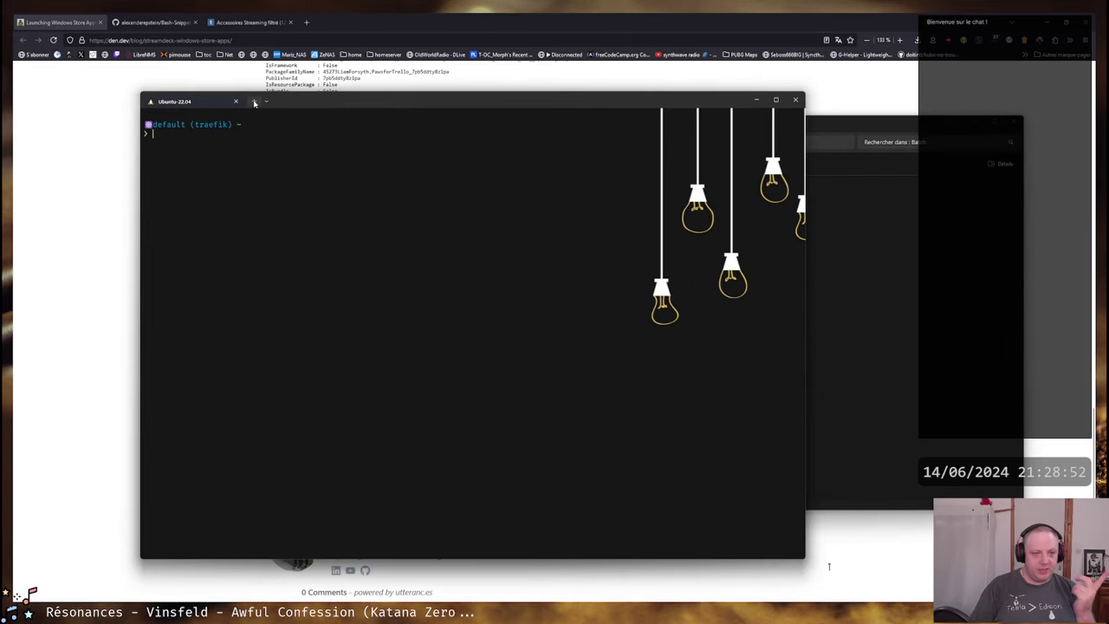
click(885, 124)
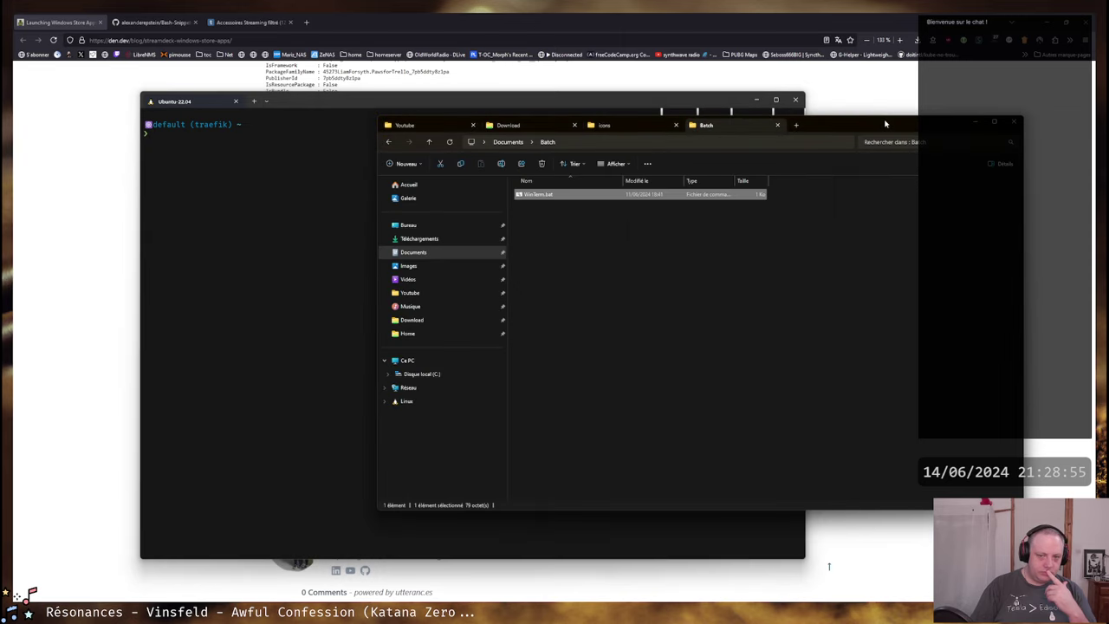
click(1015, 123)
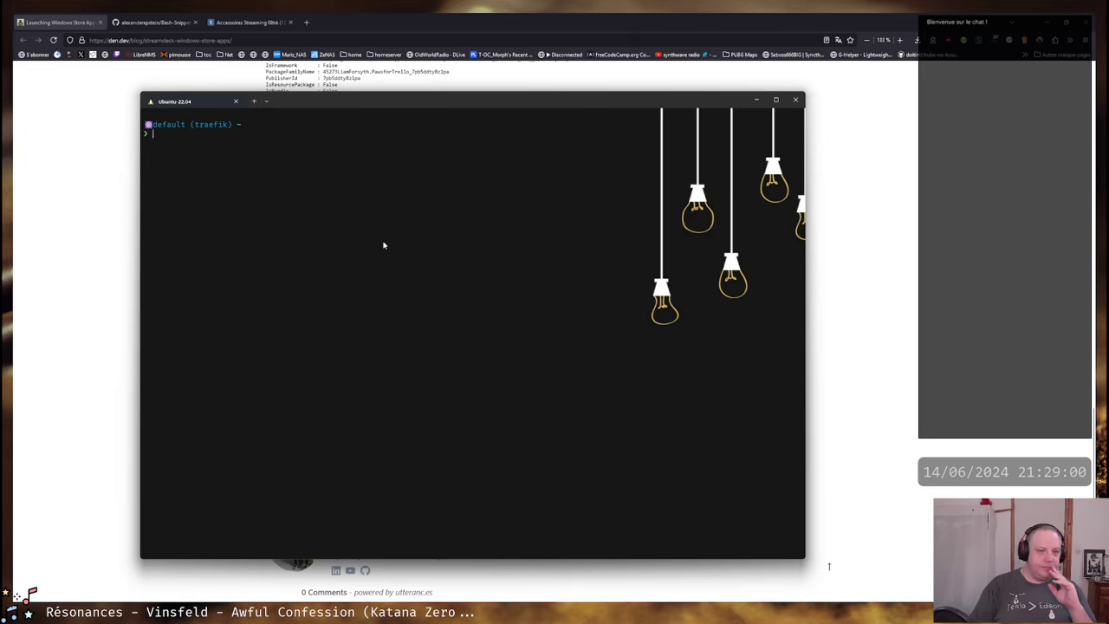
Switch to Stream Deck, leave the Codage multi-action and inspect the Twitch Stream Manager action inside the Stream multi-action.
key(alt+Tab)
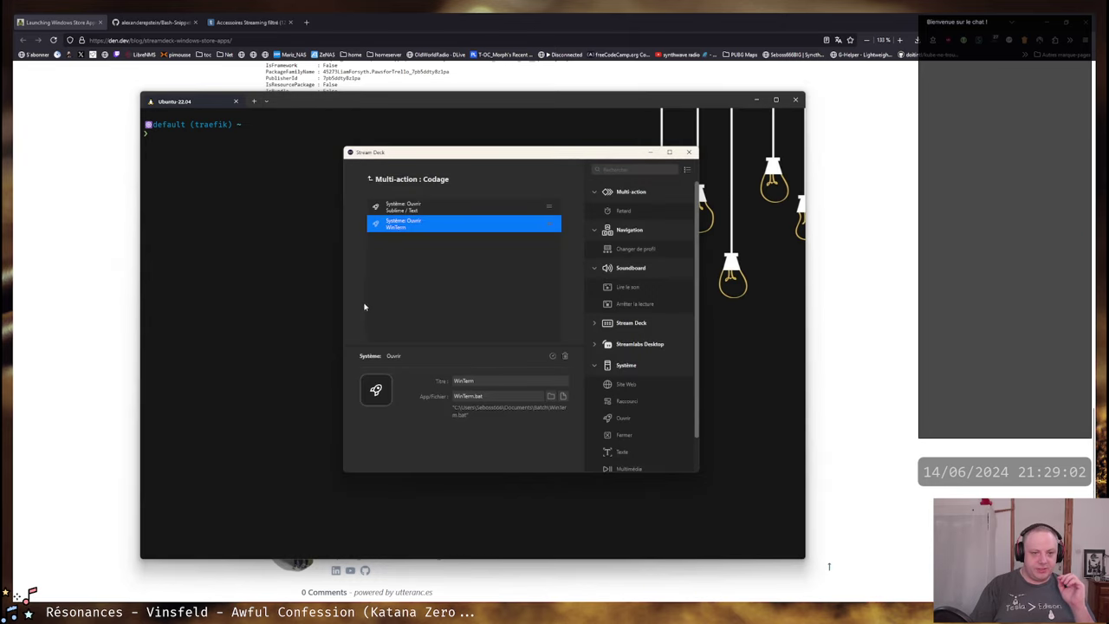
click(370, 178)
click(389, 257)
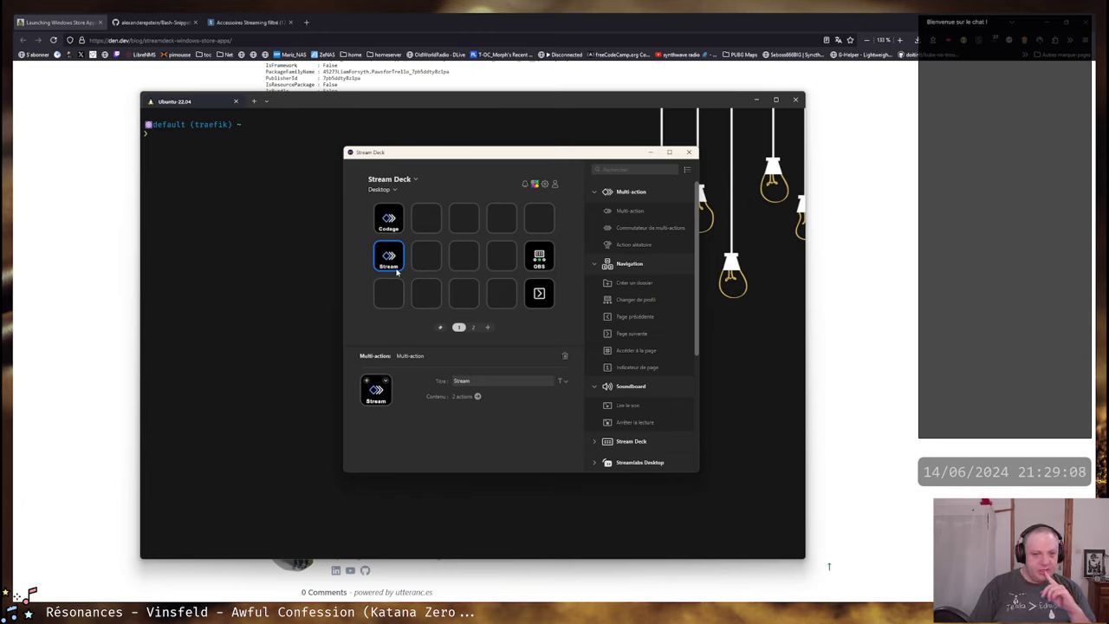
click(476, 397)
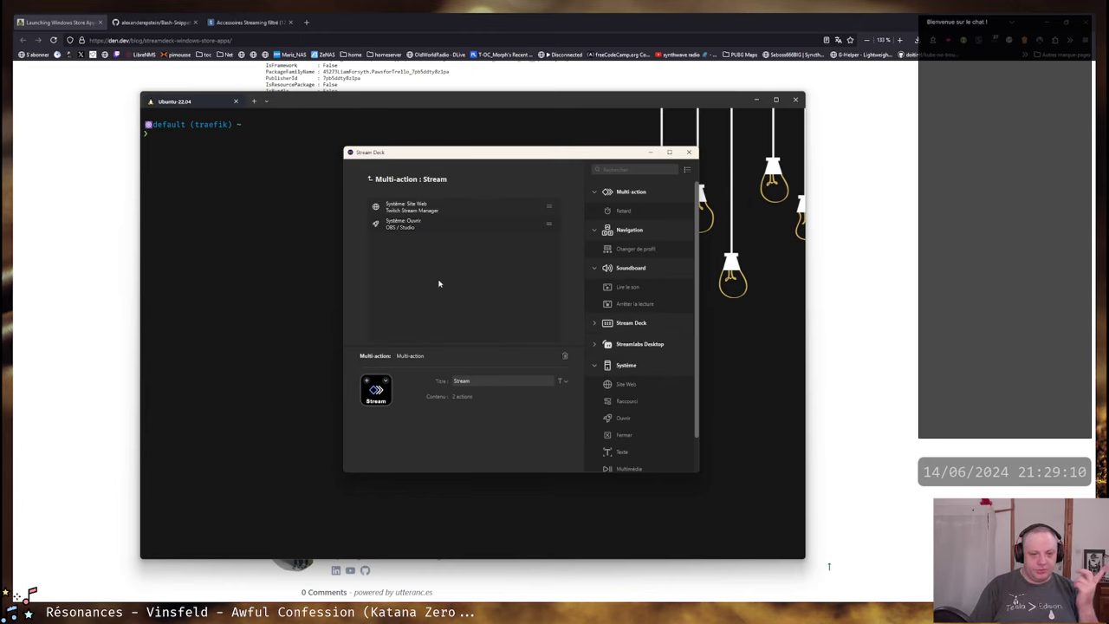
click(403, 208)
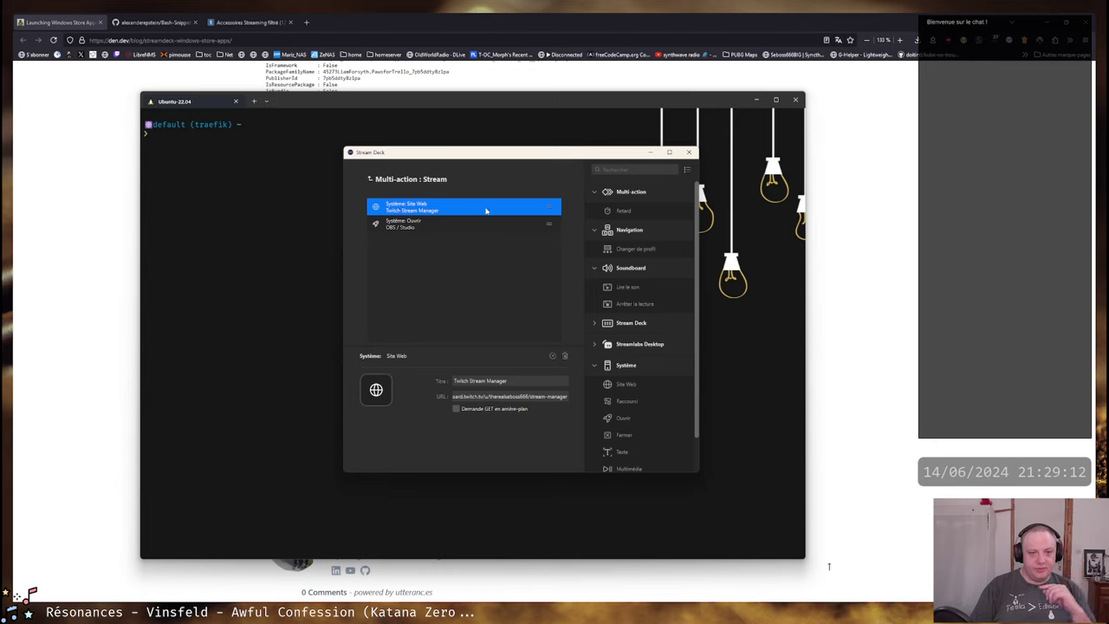
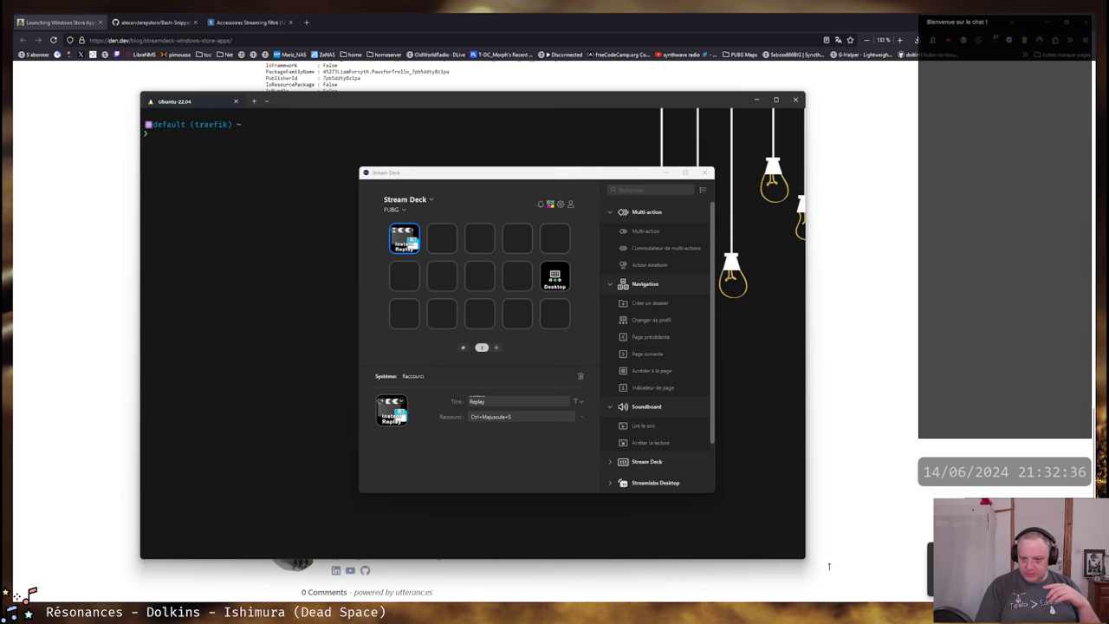
Open AMD Software and look through its sections for the Enregistrer & Diffuser settings.
key(alt+r)
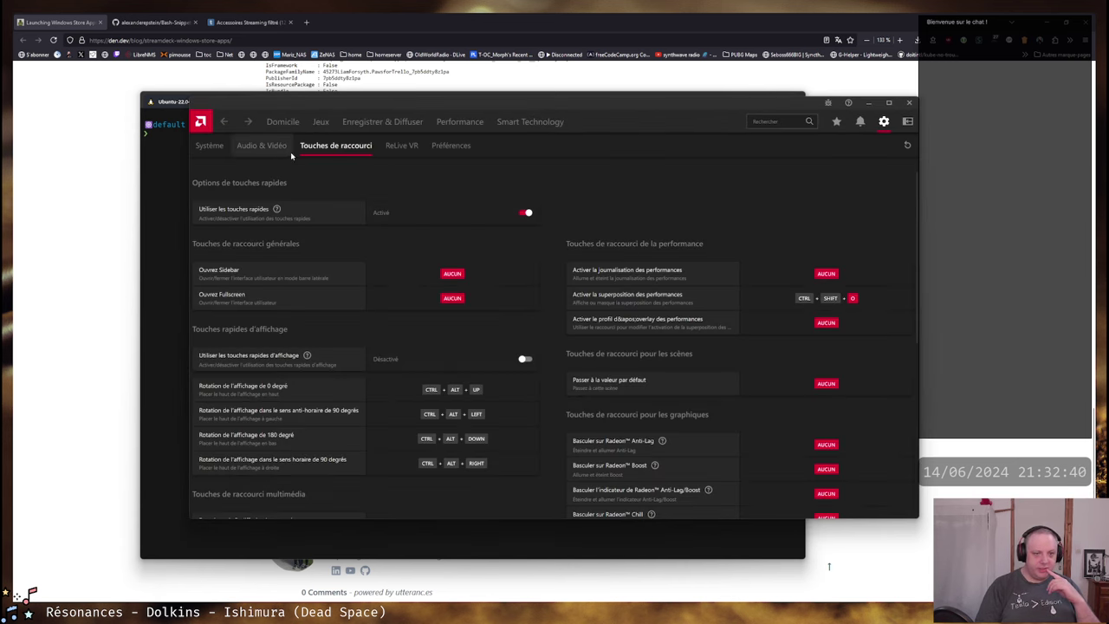
click(452, 147)
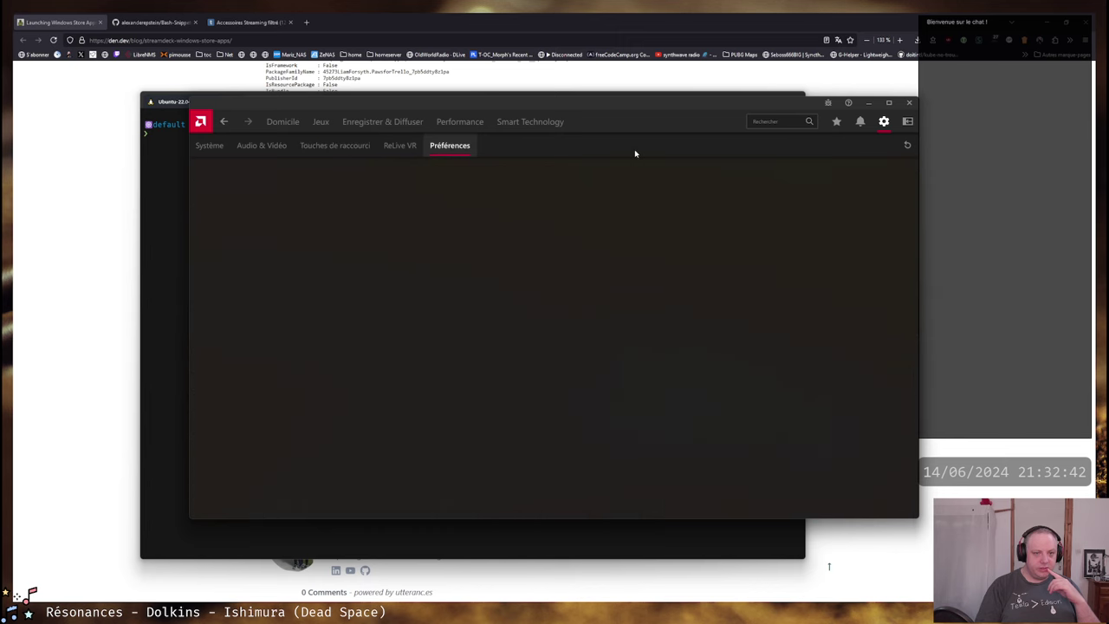
click(382, 124)
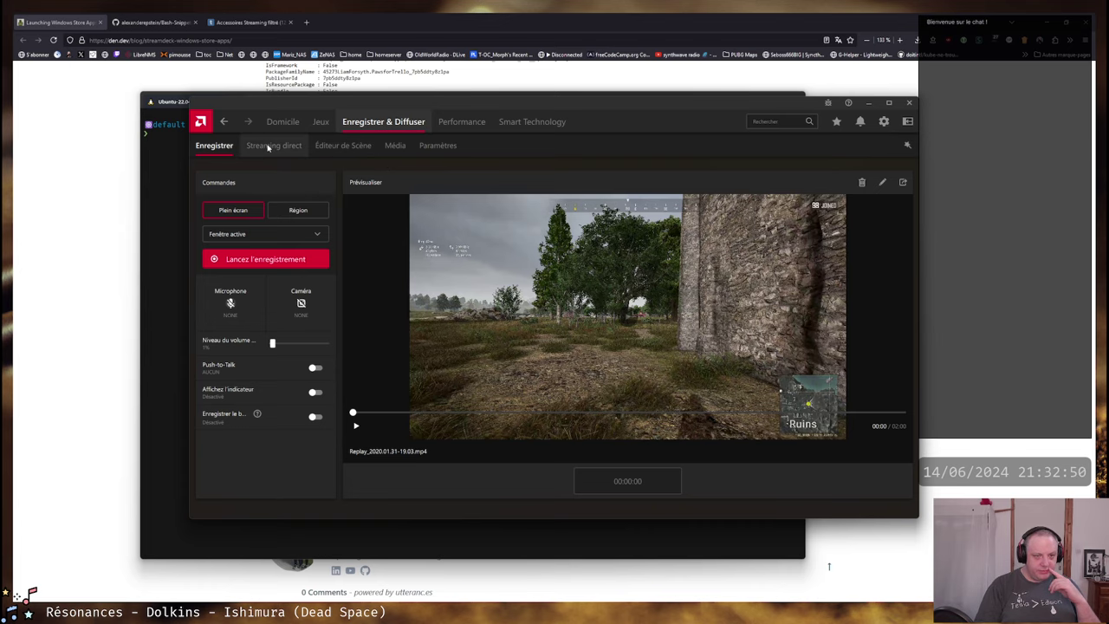
click(321, 122)
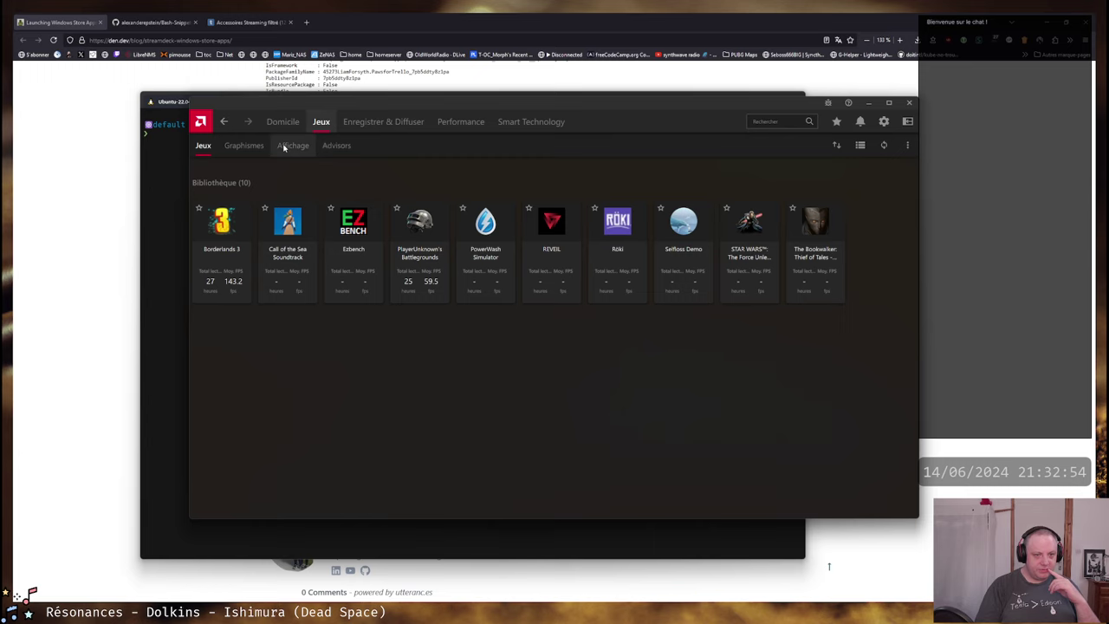
click(354, 122)
click(340, 146)
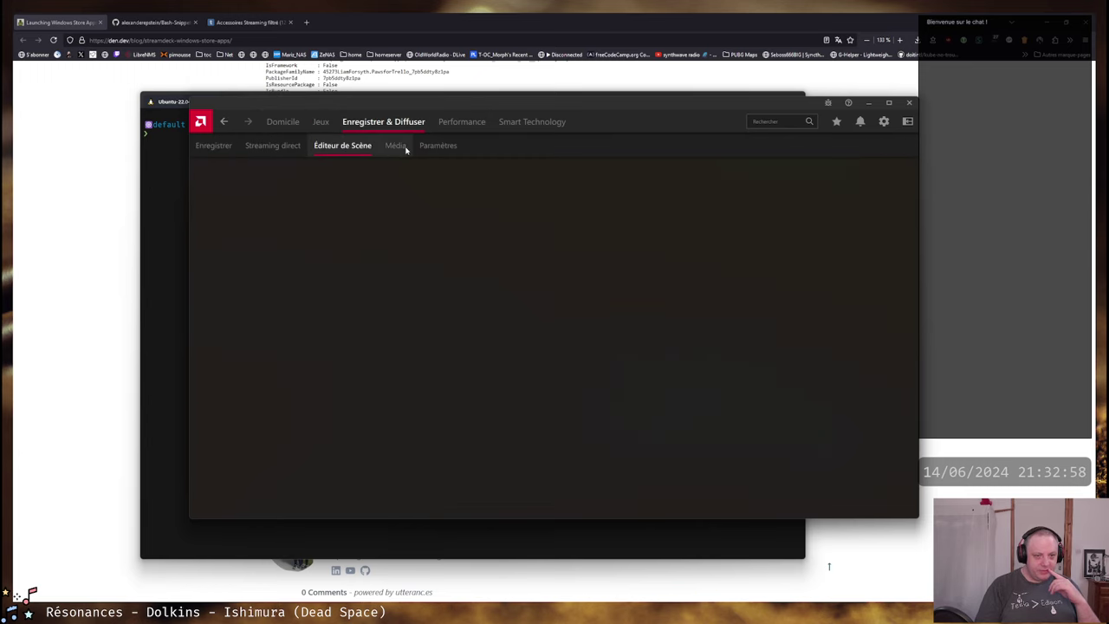
click(438, 146)
click(394, 145)
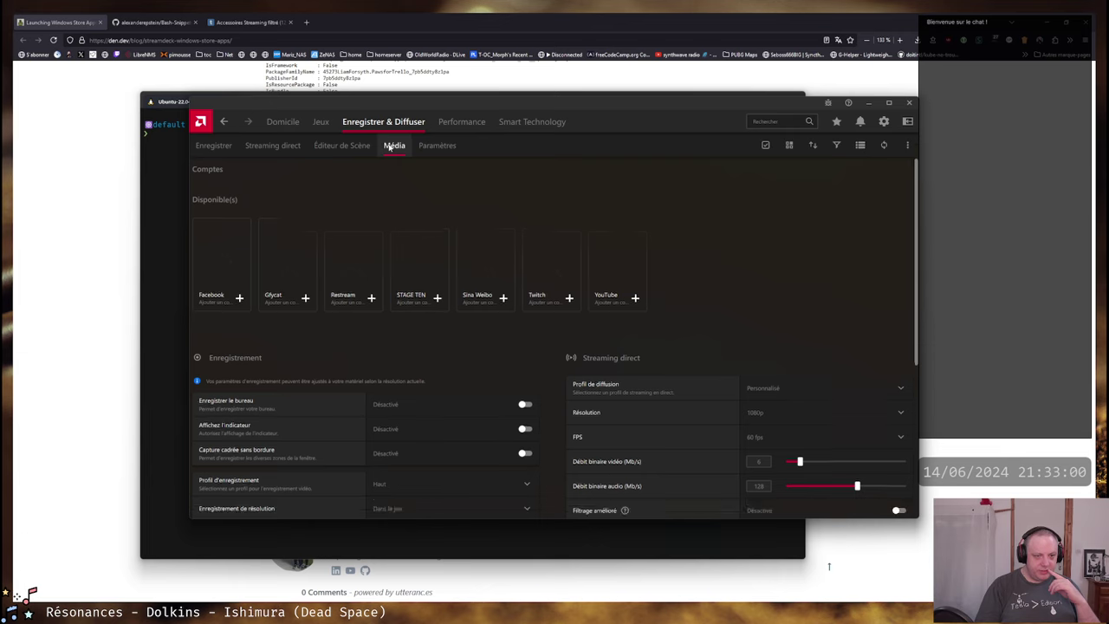
click(436, 145)
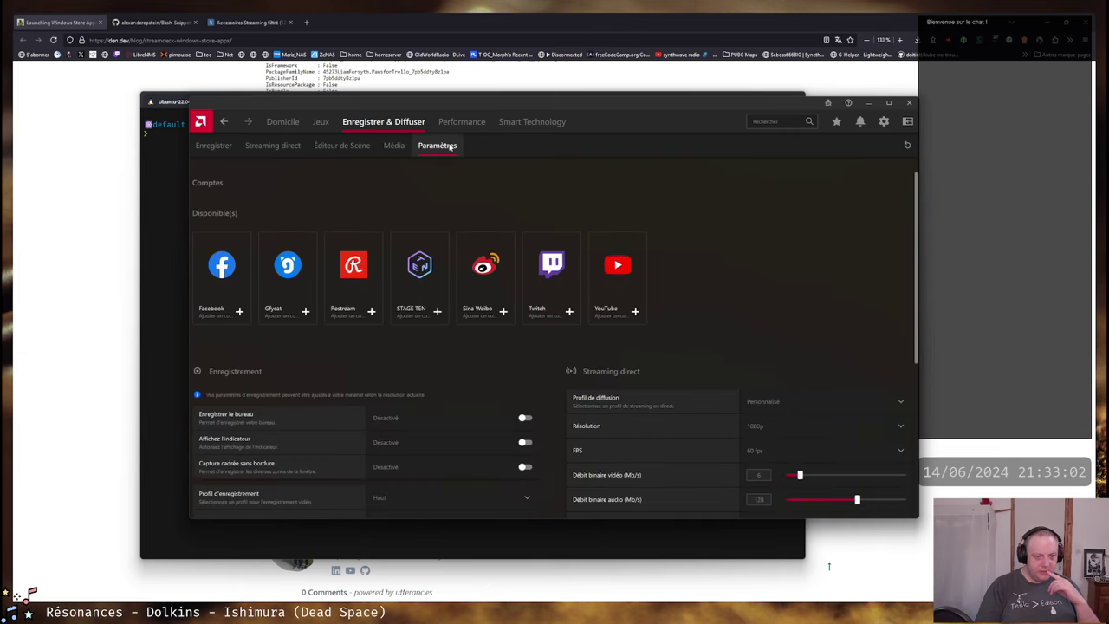
Examine the recording, live streaming and media options in the Enregistrer & Diffuser settings.
scroll(763, 273, down, 5)
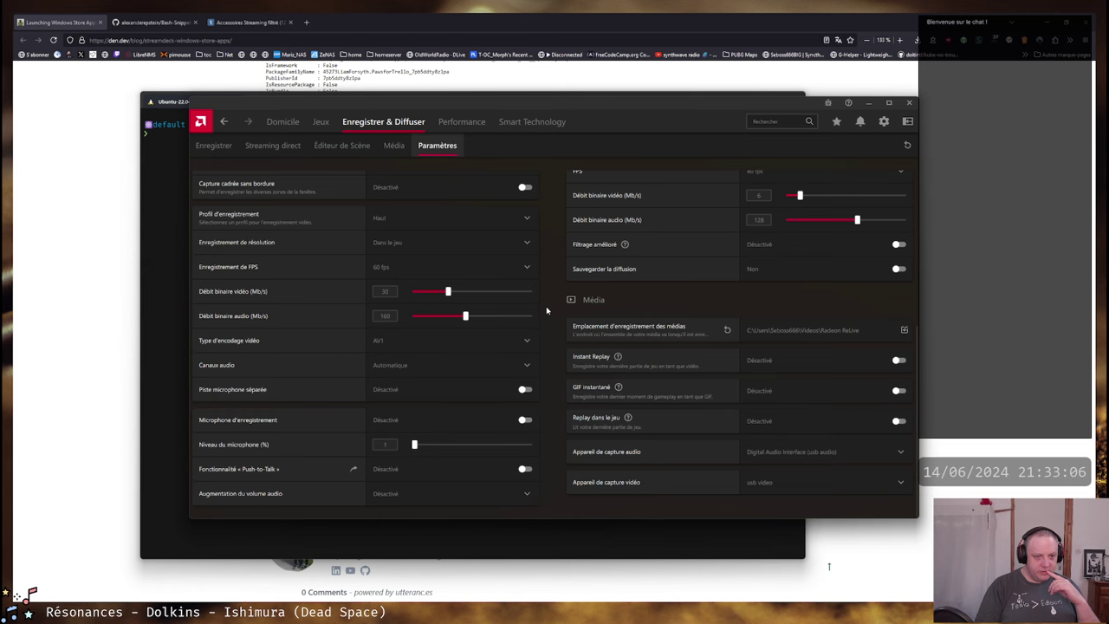
scroll(546, 306, up, 1)
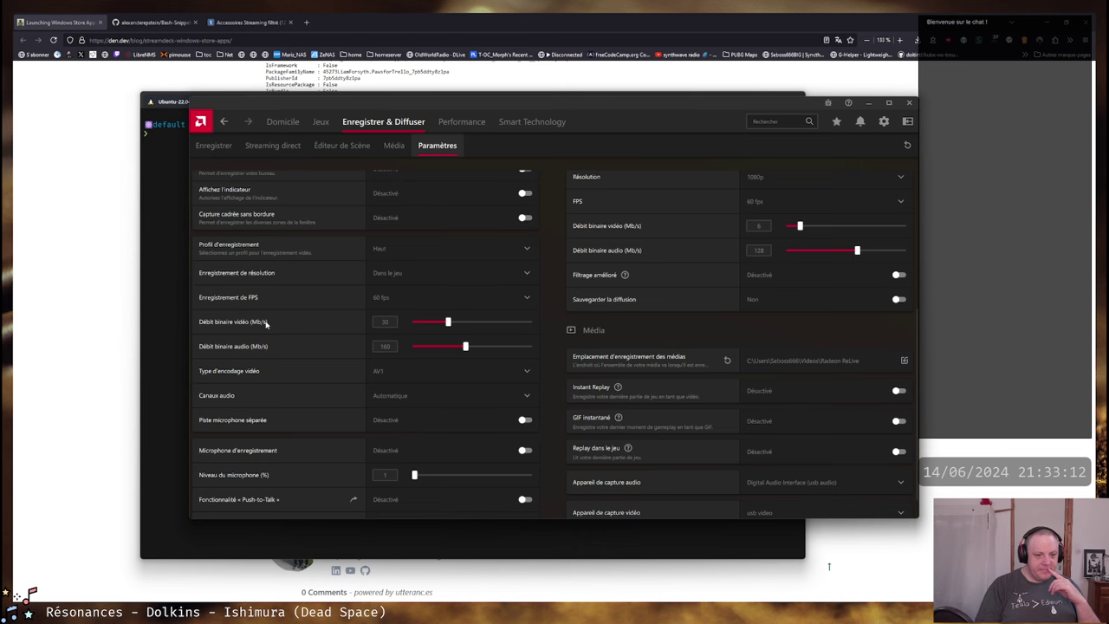
scroll(266, 323, up, 1)
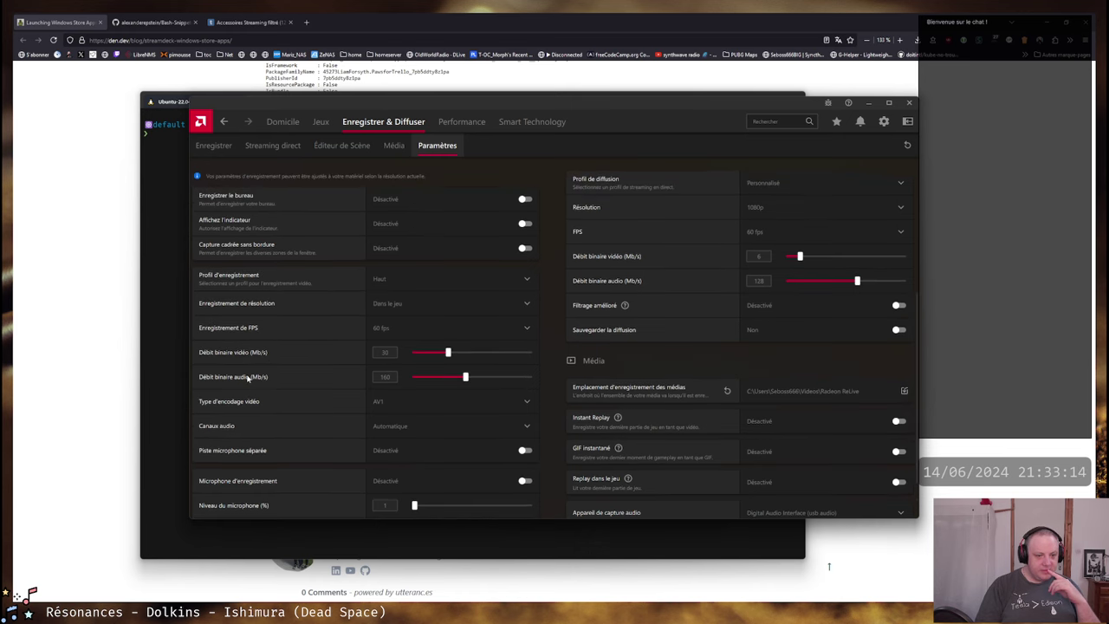
scroll(313, 376, up, 2)
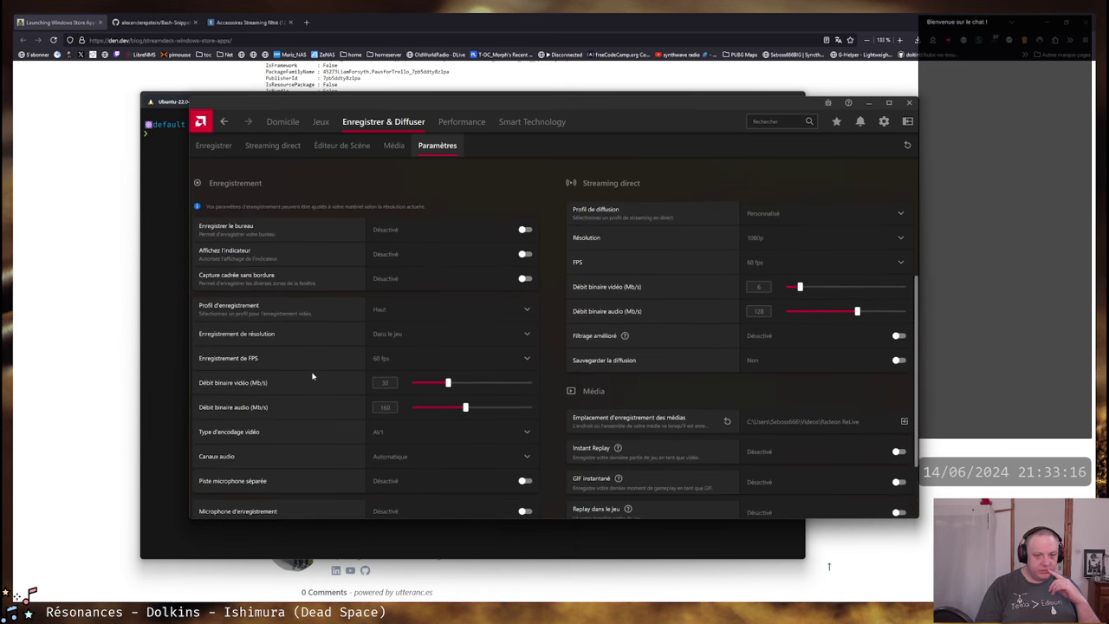
scroll(313, 375, up, 1)
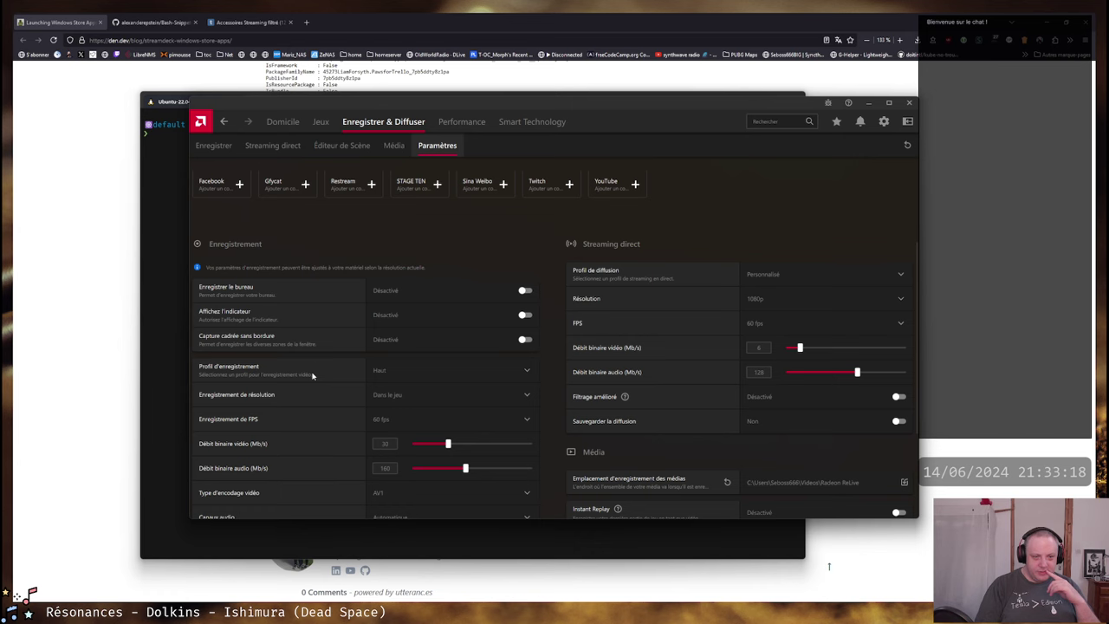
scroll(313, 375, down, 2)
scroll(313, 375, down, 1)
scroll(313, 376, down, 2)
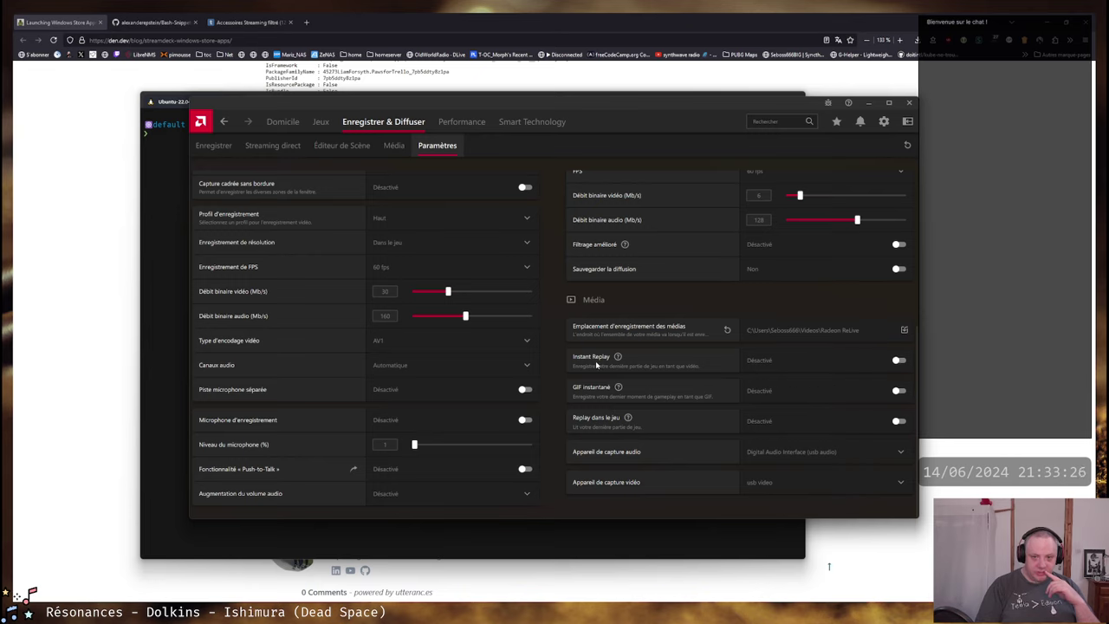
Enable Instant Replay in the Média settings and review its duration and Tampon Instant Replay storage options.
click(898, 360)
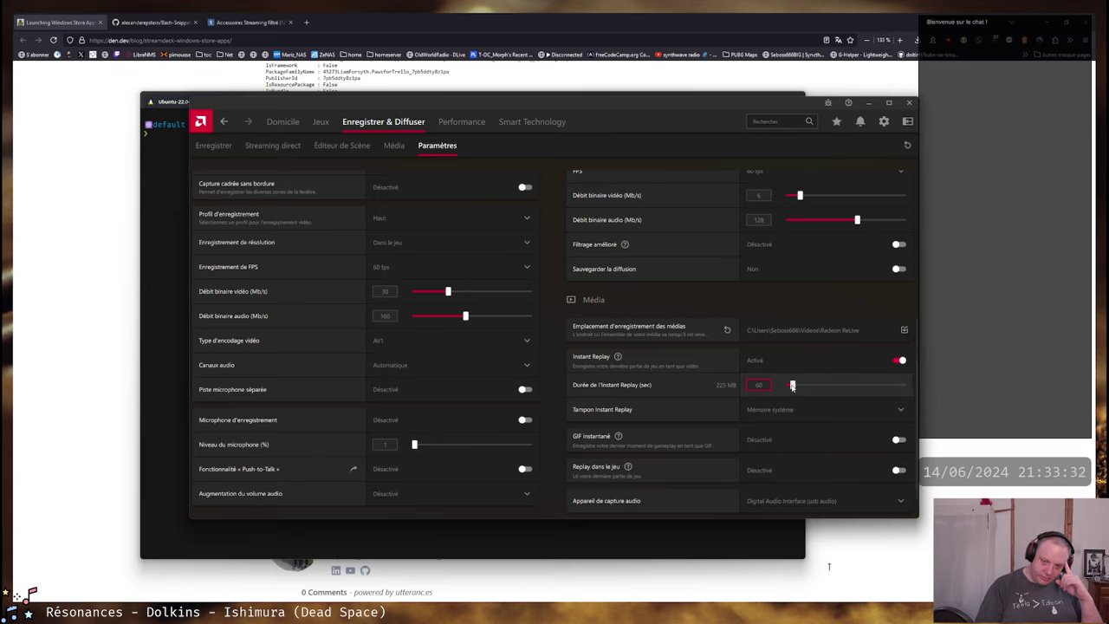
drag(792, 387, 794, 388)
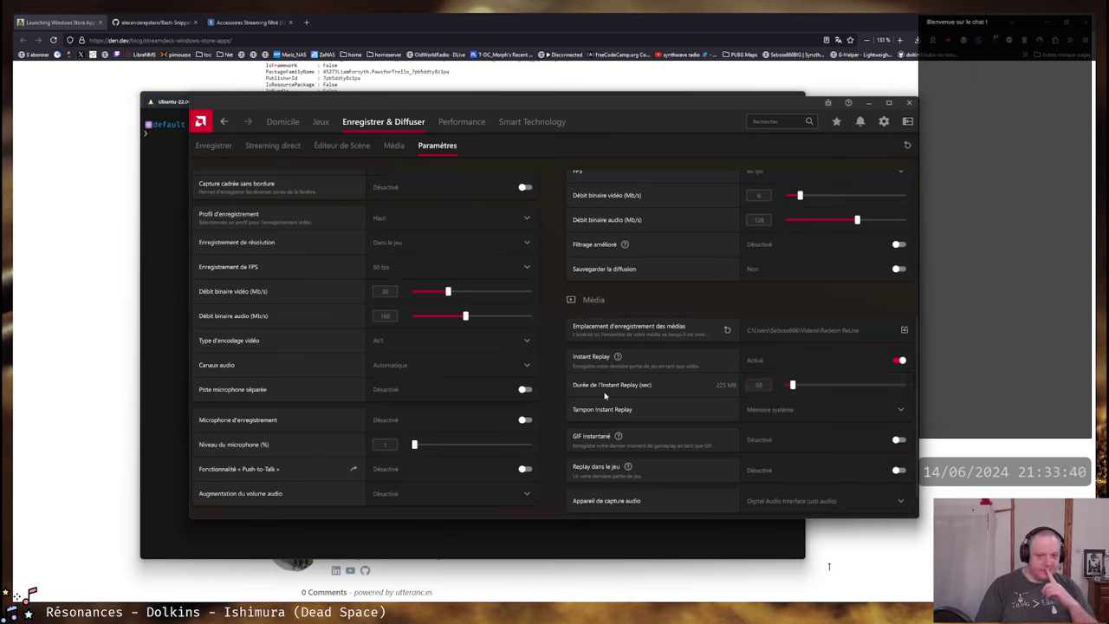
click(827, 410)
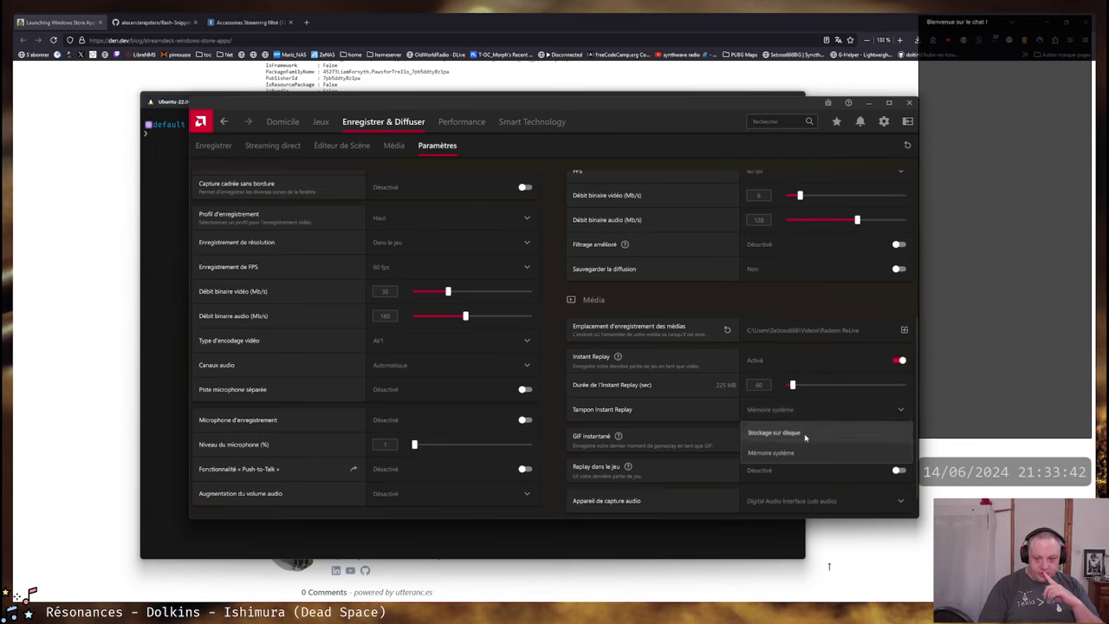
click(823, 409)
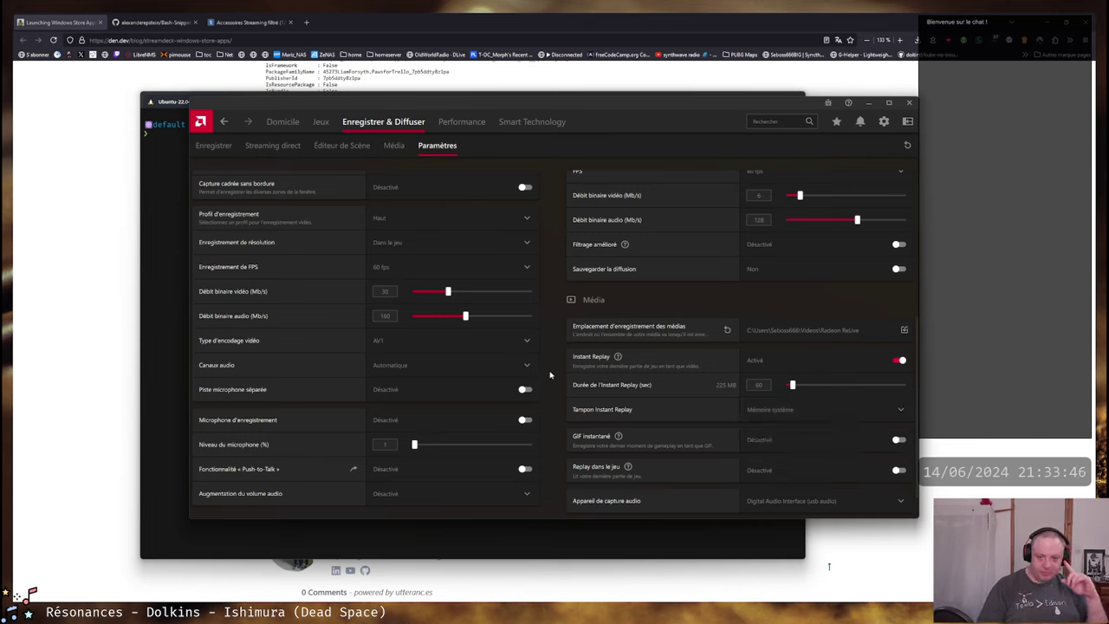
scroll(547, 362, down, 1)
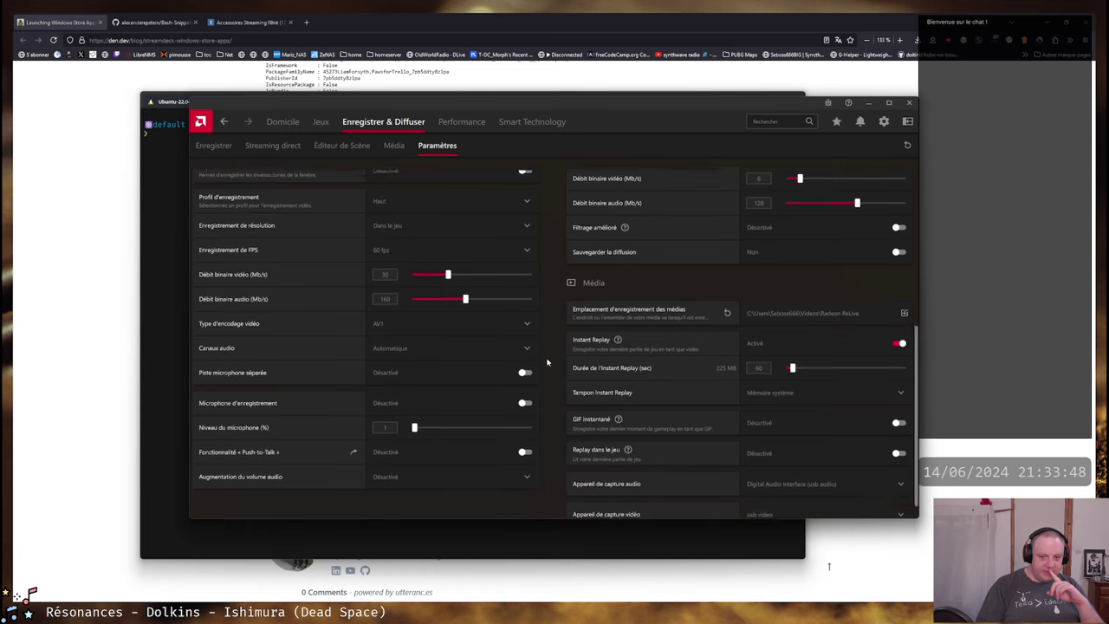
scroll(546, 363, up, 1)
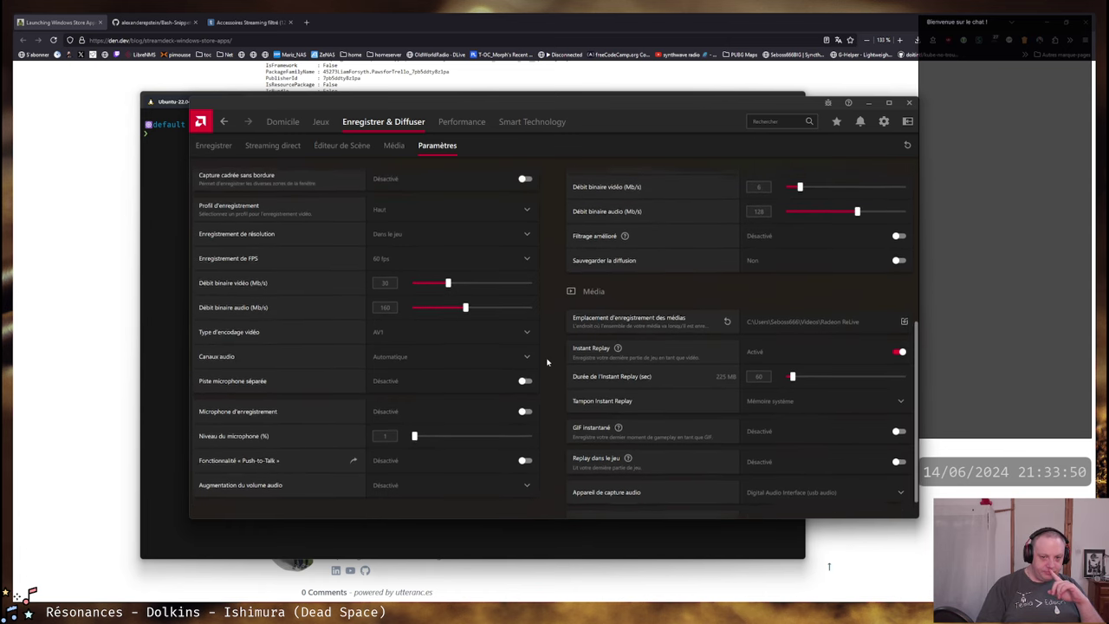
scroll(547, 362, up, 2)
scroll(547, 362, down, 4)
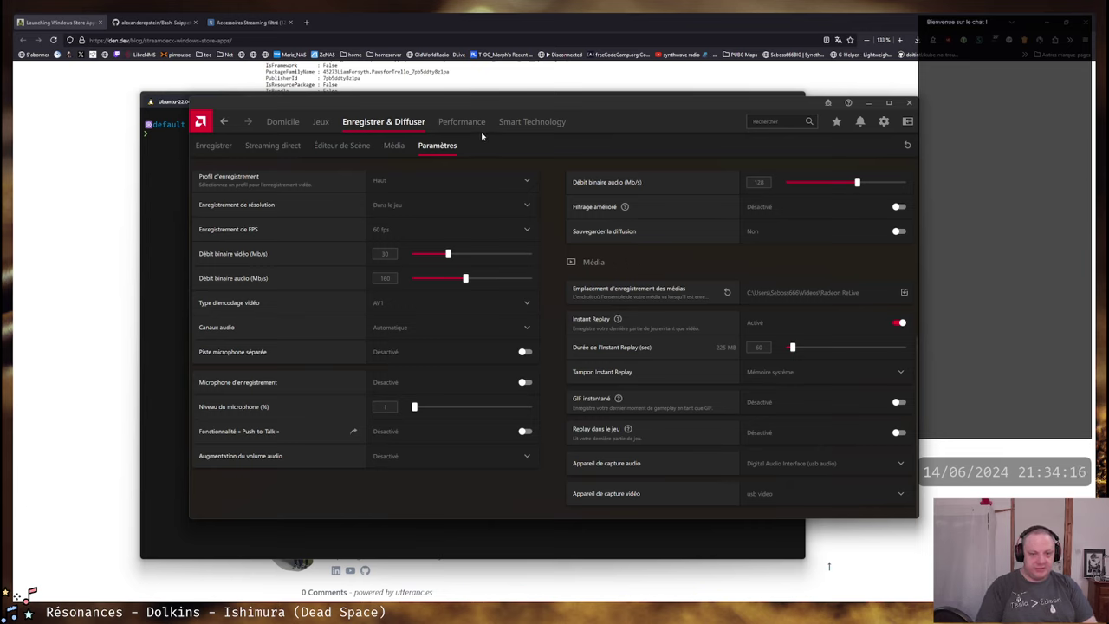
Check the instant replay shortcut in AMD Software's hotkey settings and return to the Instant Replay action in Stream Deck's PUBG profile.
click(884, 121)
click(323, 147)
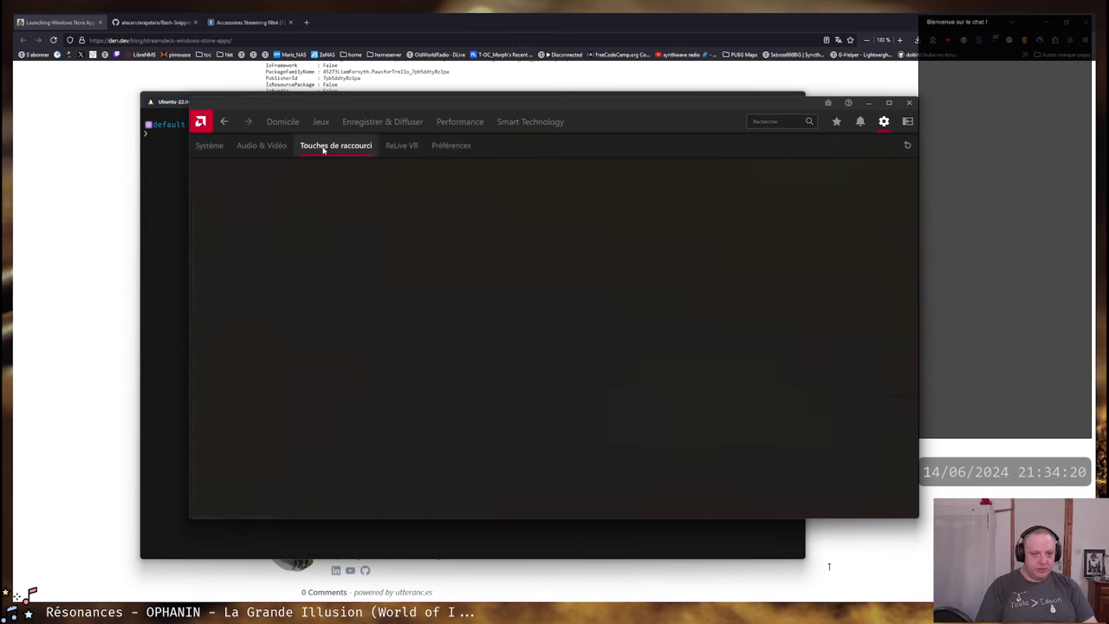
scroll(559, 343, down, 5)
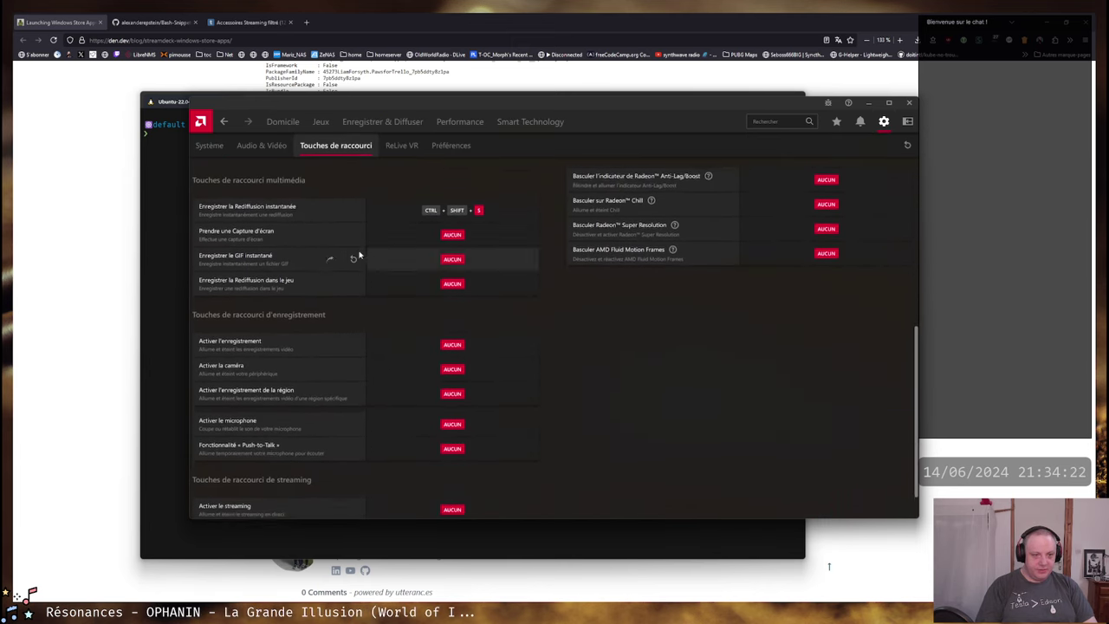
scroll(357, 251, down, 1)
scroll(354, 192, up, 1)
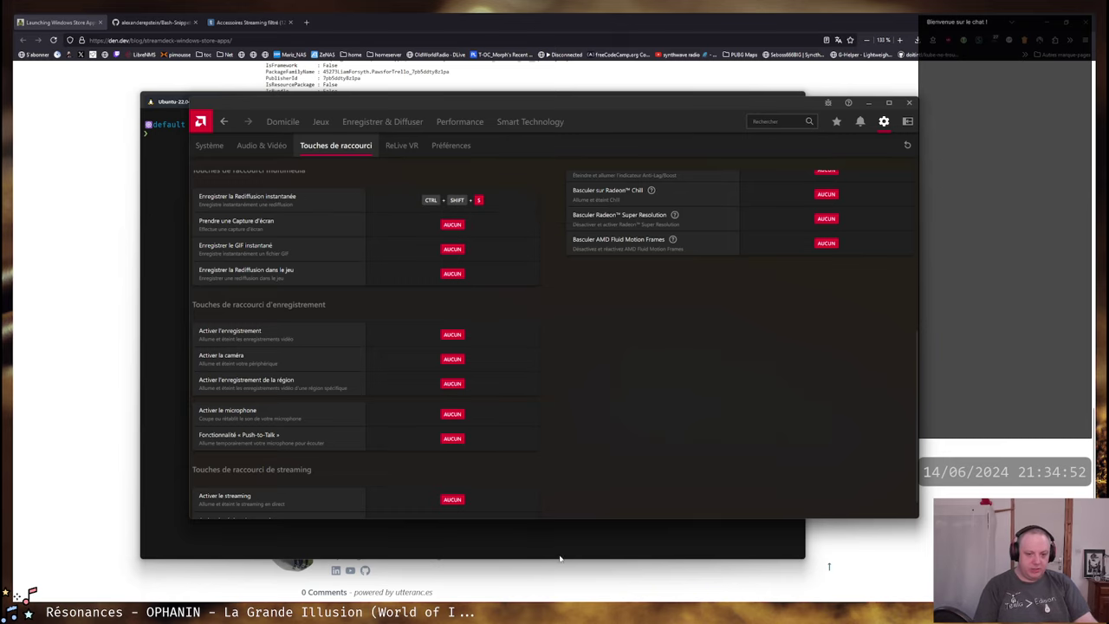
key(alt+Tab)
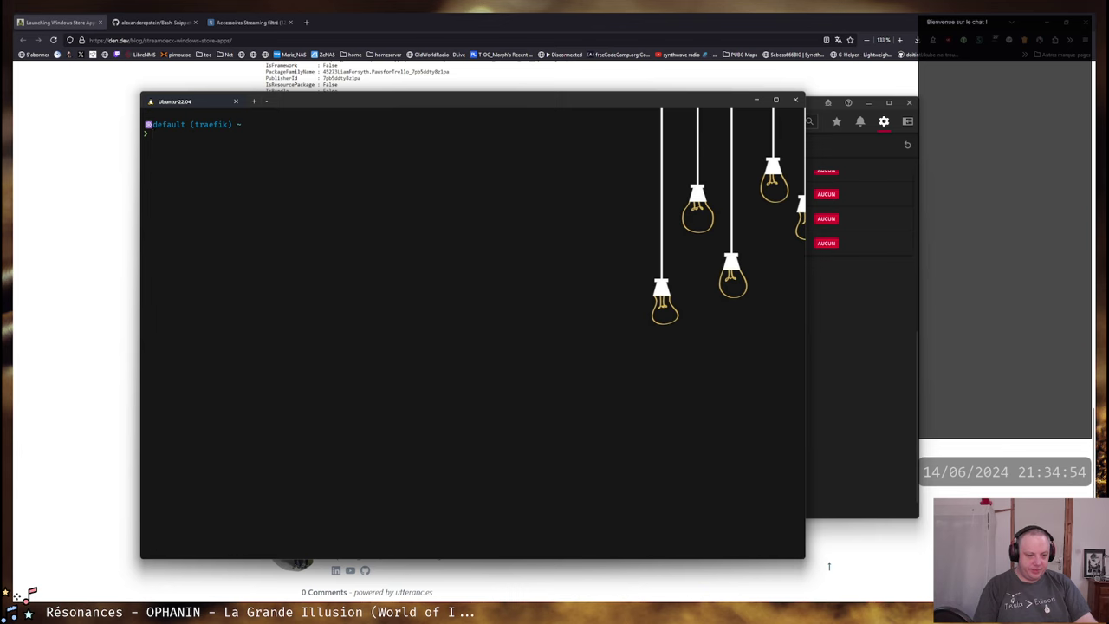
key(alt+Tab)
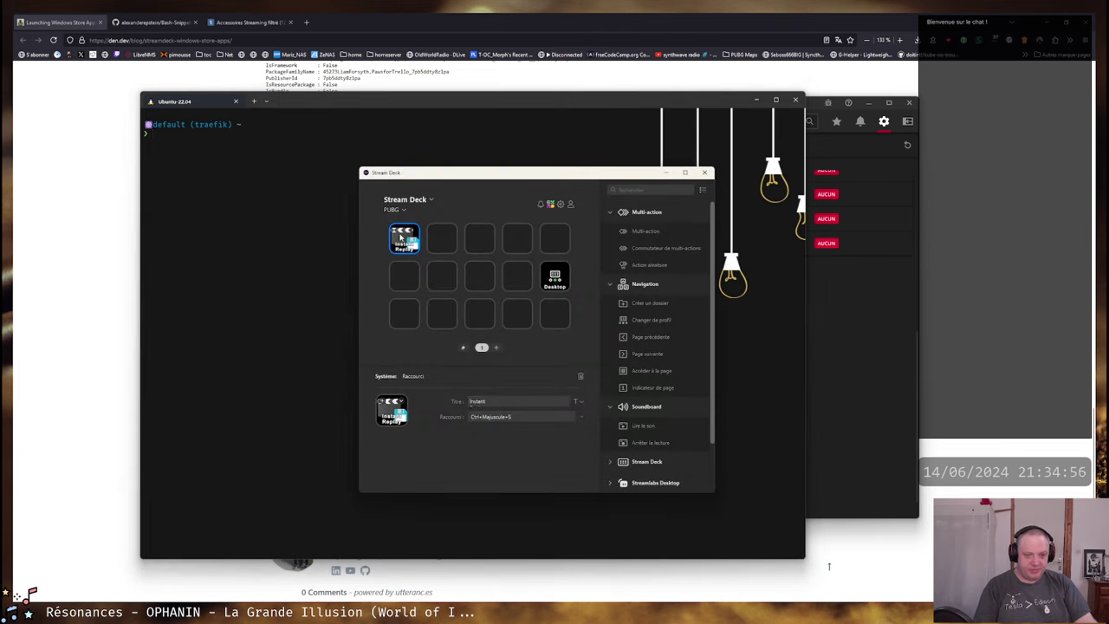